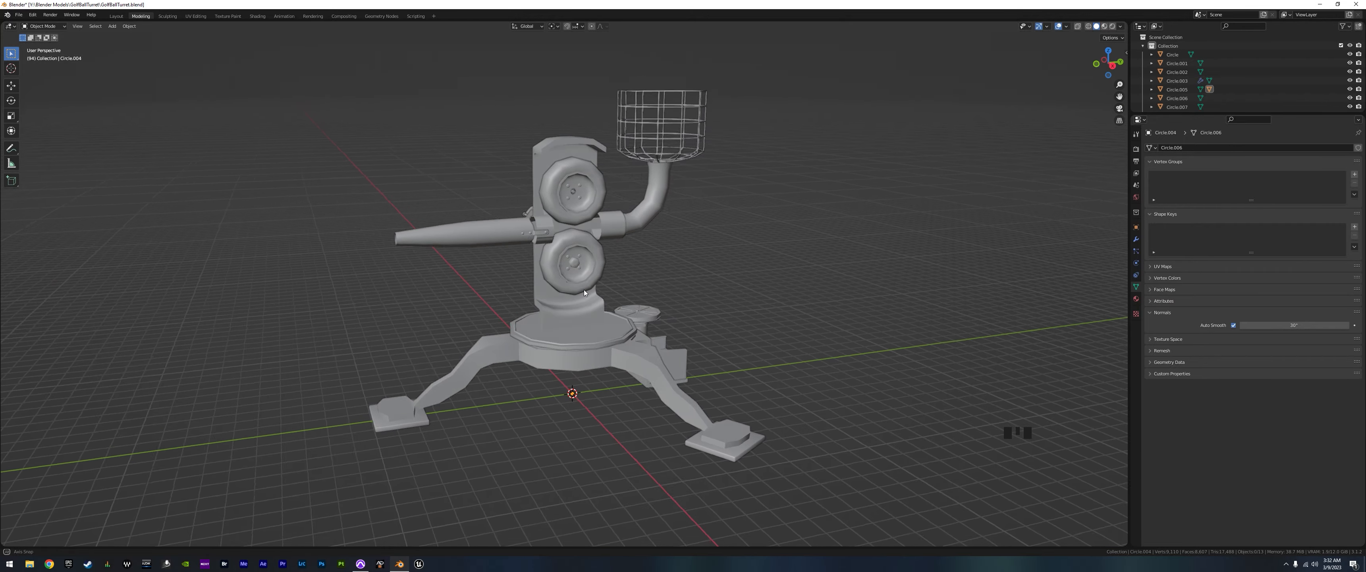
# - Switch the viewport to material preview shading so the turret's surface colours can be seen
pyautogui.scroll(3, 596, 292)
pyautogui.moveTo(596, 292); pyautogui.dragTo(616, 341, button='middle')
pyautogui.scroll(-1, 578, 328)
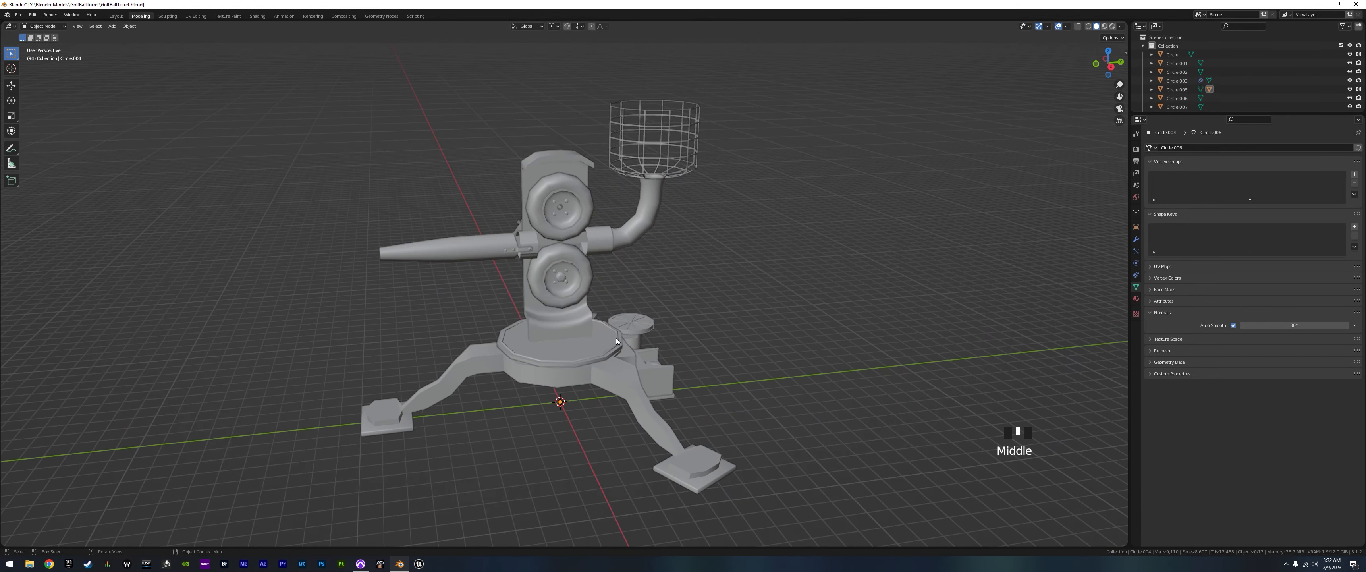
pyautogui.click(1104, 27)
pyautogui.moveTo(603, 354); pyautogui.dragTo(480, 310, button='middle')
# - Inspect how the turret is split into objects by selecting the barrel, housing, feed pipe, tripod base and motors in turn
pyautogui.click(455, 253)
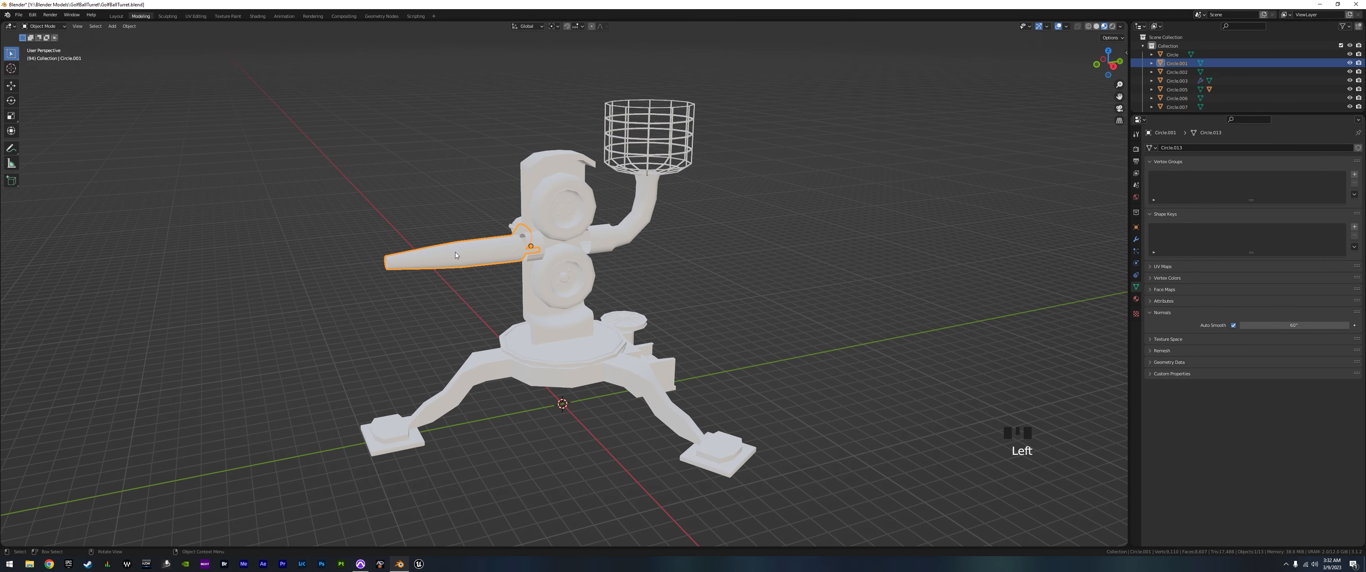
pyautogui.click(548, 162)
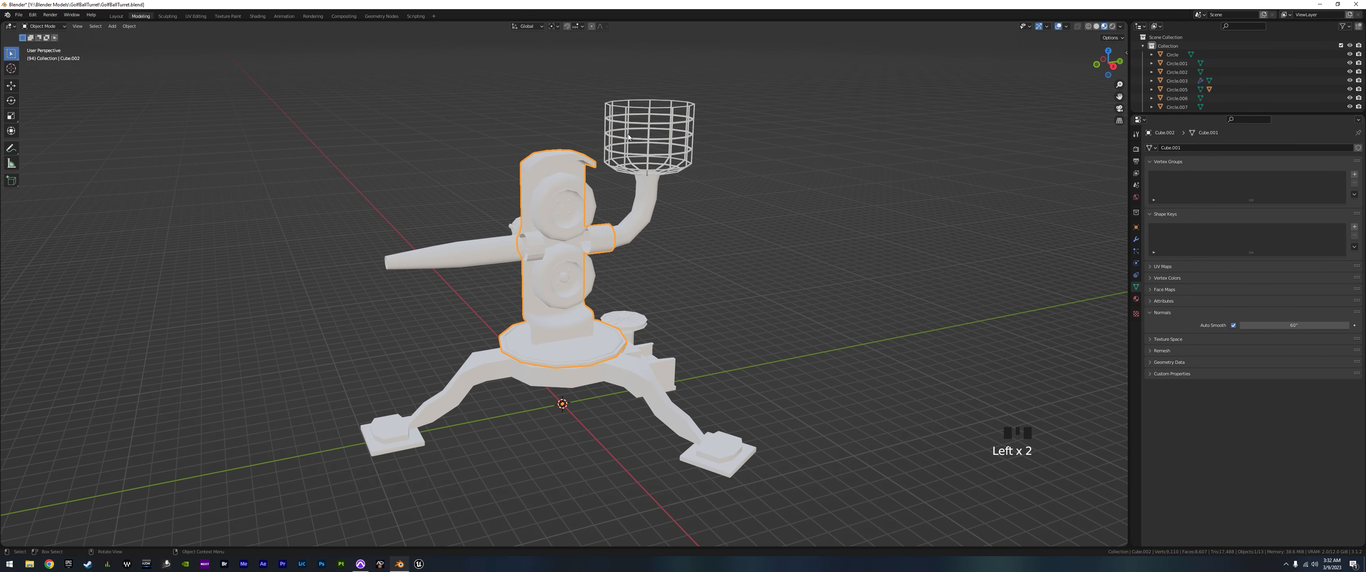
pyautogui.click(624, 165)
pyautogui.click(635, 230)
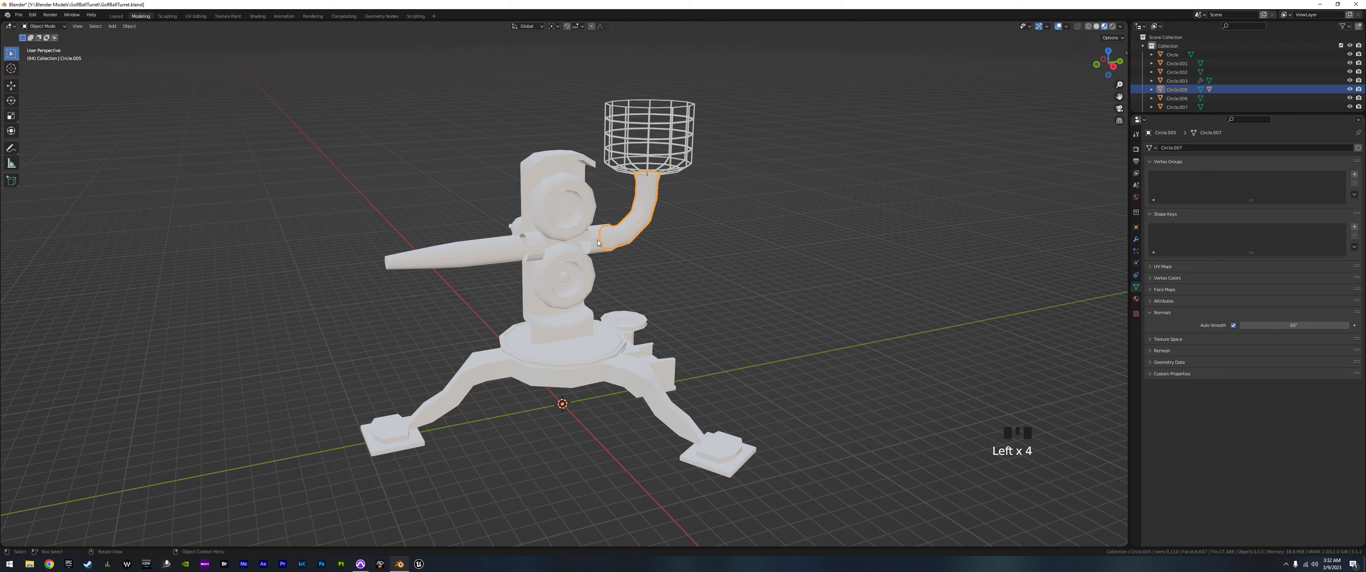
pyautogui.click(563, 406)
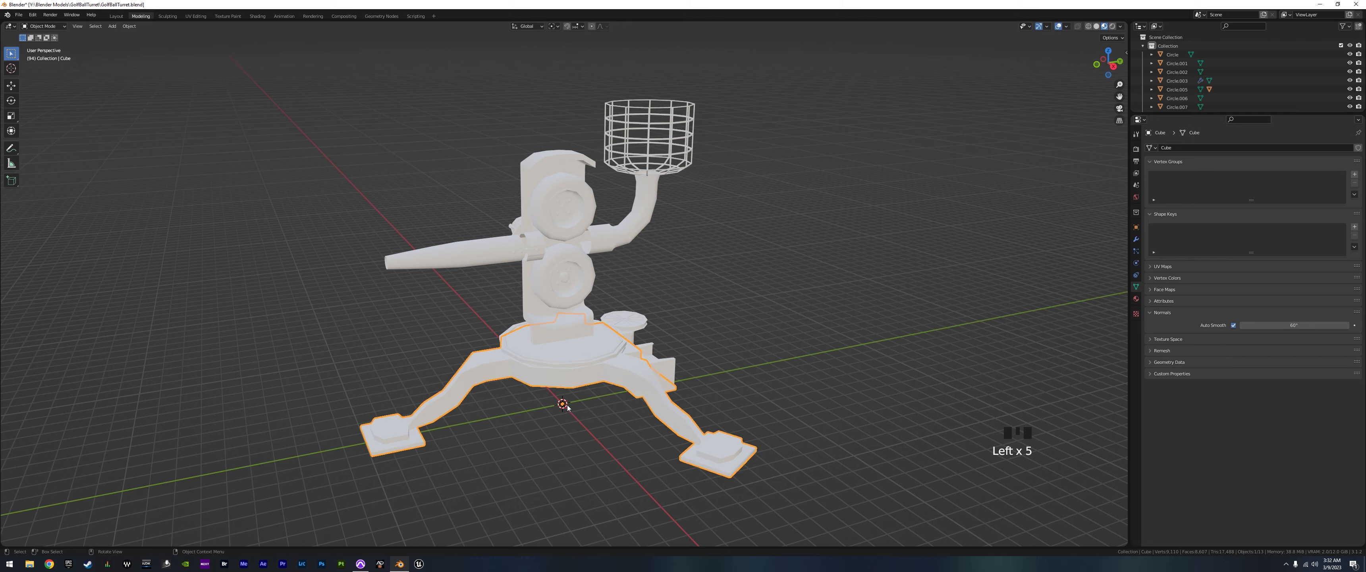
pyautogui.click(539, 312)
pyautogui.moveTo(539, 312); pyautogui.dragTo(545, 267, button='middle')
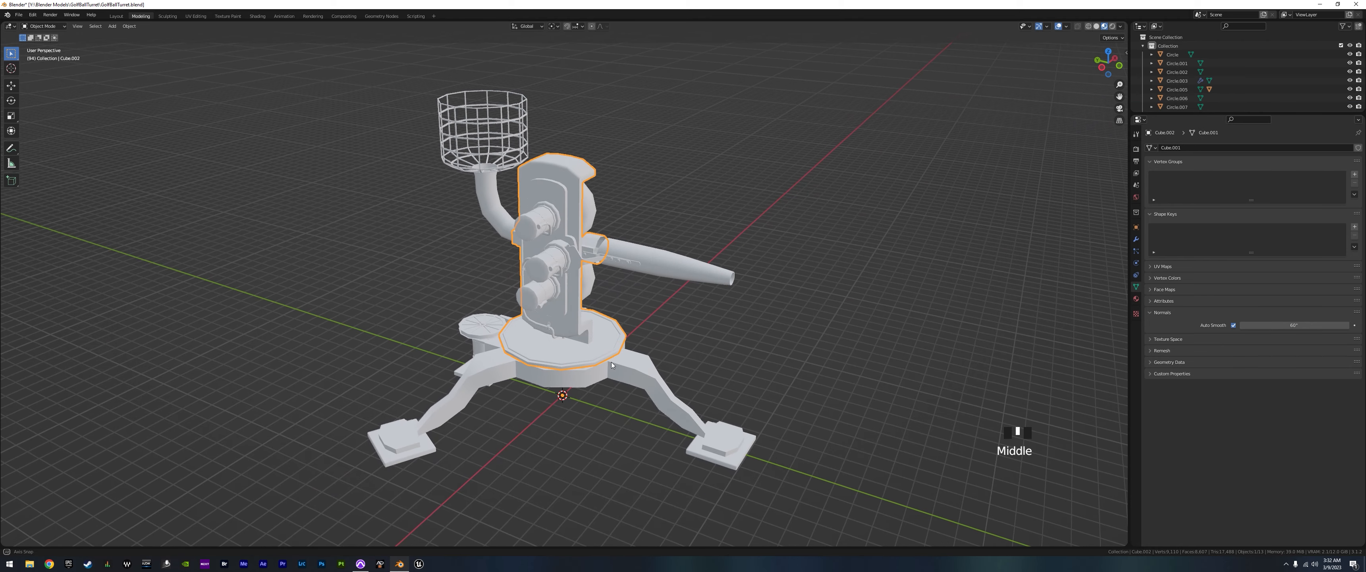
pyautogui.click(544, 266)
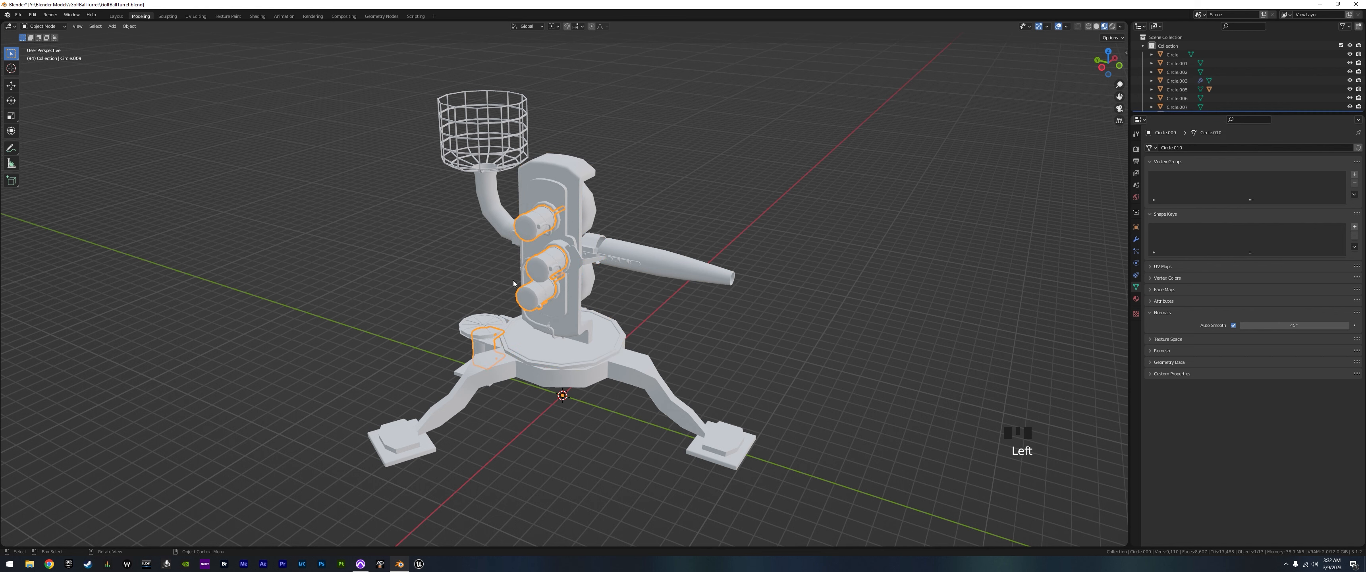
# - Examine the UV layouts of the motors, main housing and tripod base in the UV Editing workspace, then return to Modeling
pyautogui.click(195, 16)
pyautogui.press('Tab')
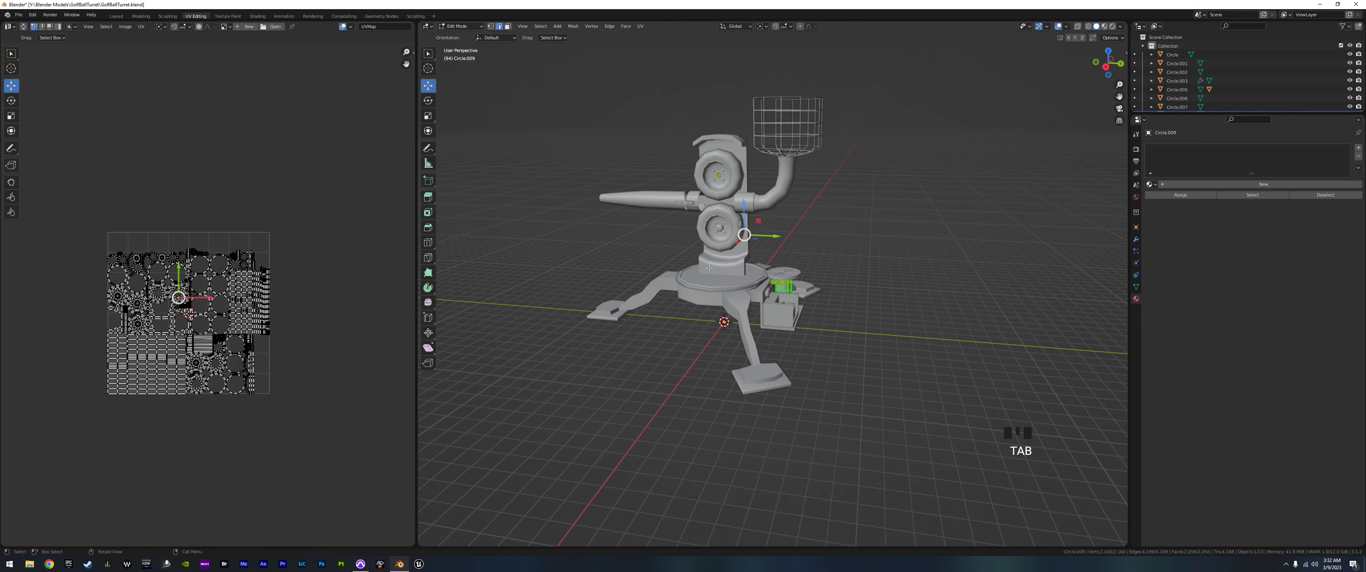
pyautogui.press('Tab')
pyautogui.click(716, 268)
pyautogui.press('Tab')
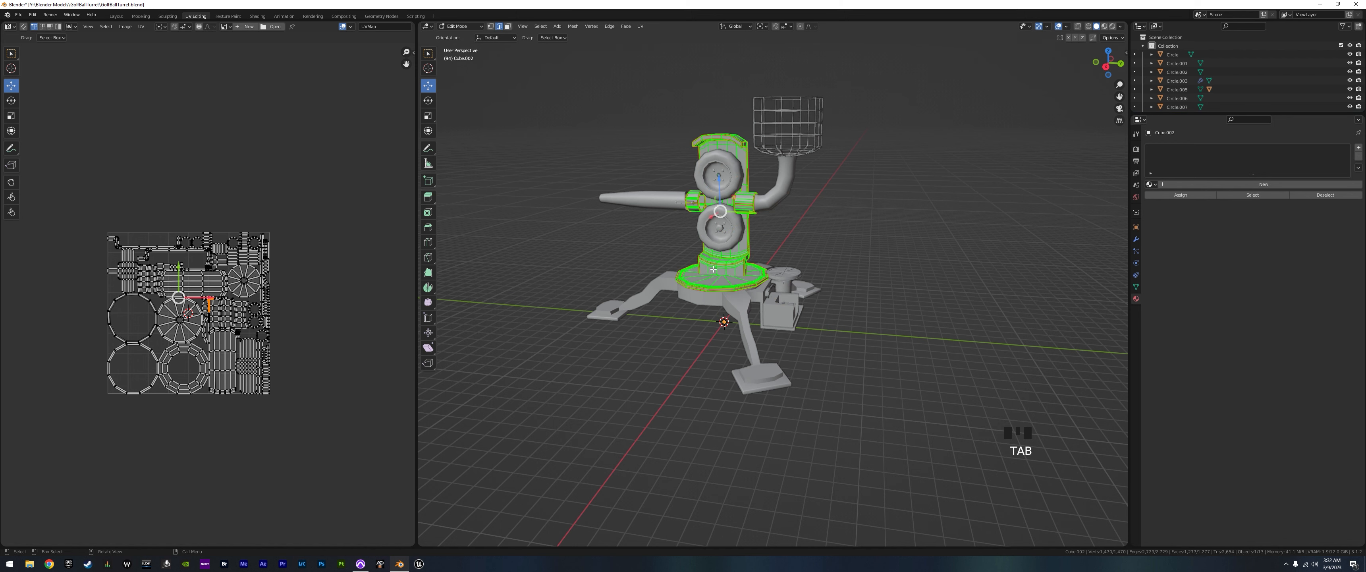
pyautogui.press('Tab')
pyautogui.click(608, 313)
pyautogui.press('Tab')
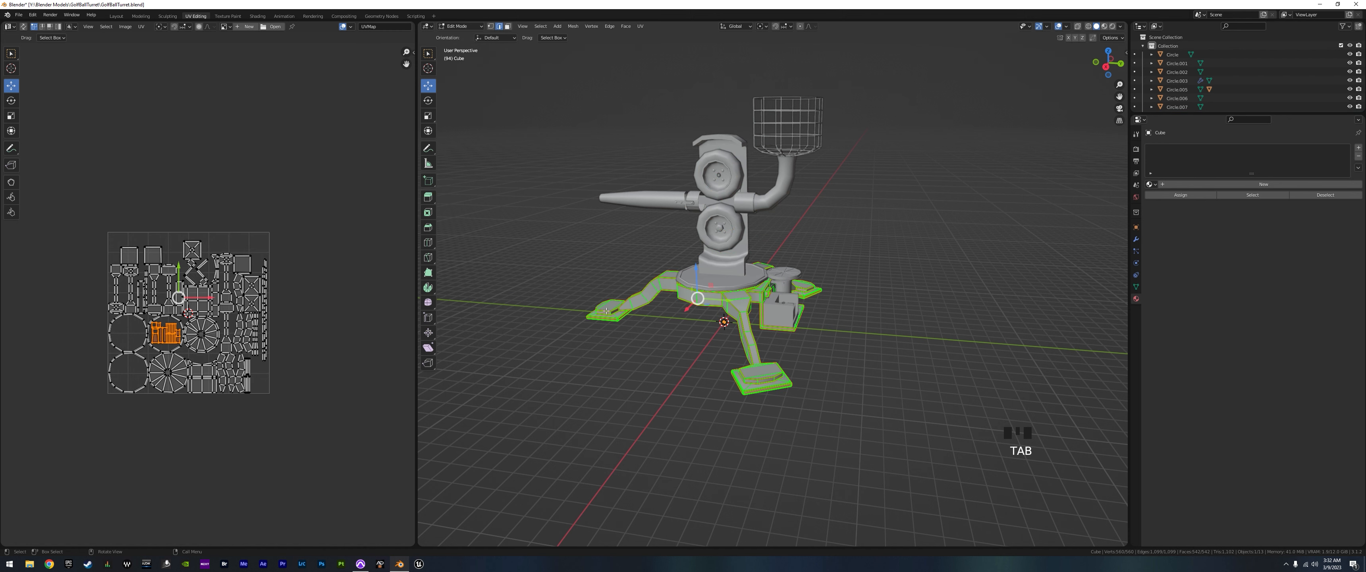
pyautogui.press('Tab')
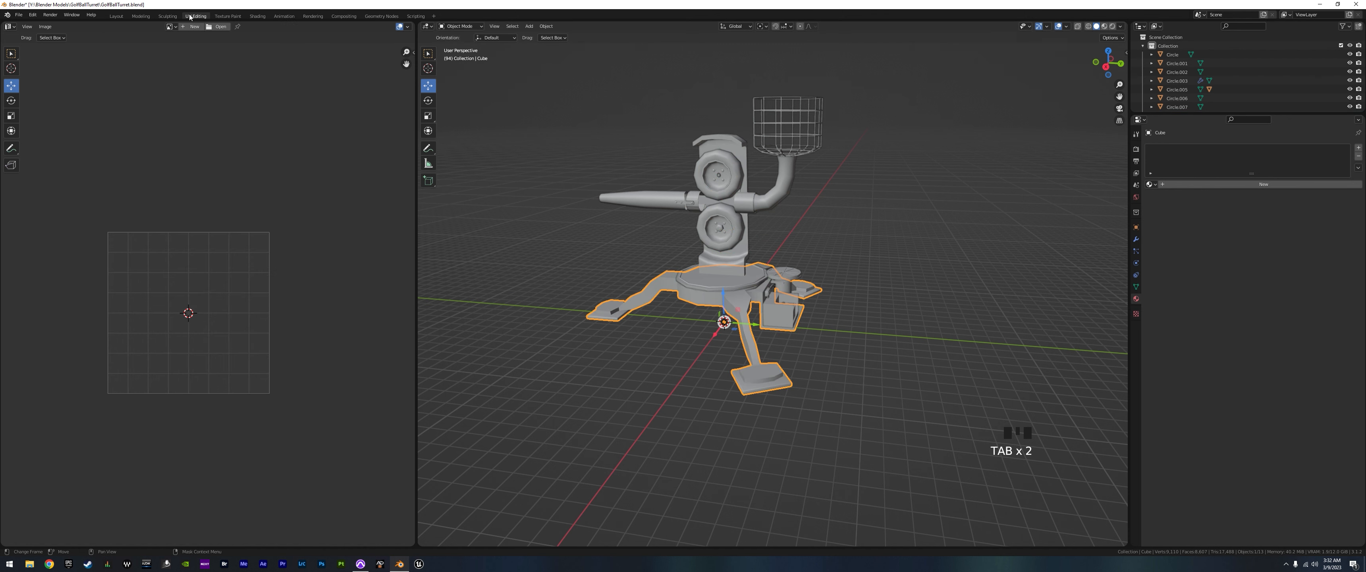
pyautogui.click(140, 16)
# - Create a new material on the tripod base and name it Base
pyautogui.moveTo(626, 286); pyautogui.dragTo(570, 353, button='middle')
pyautogui.scroll(2, 525, 257)
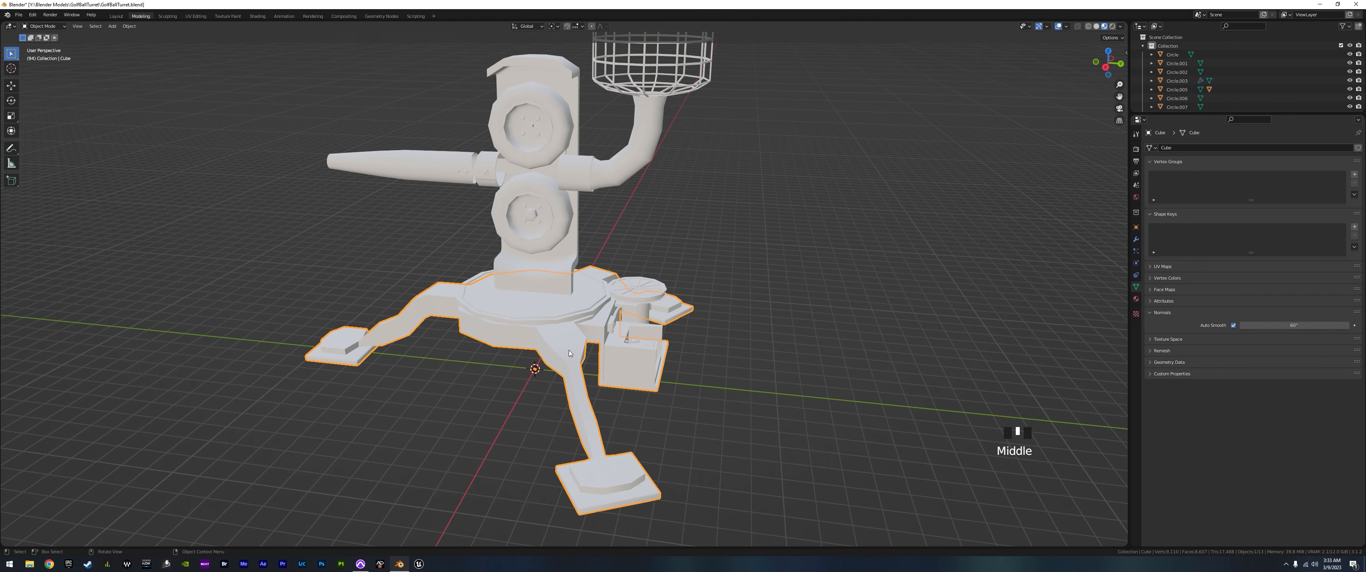
pyautogui.click(569, 351)
pyautogui.click(1136, 300)
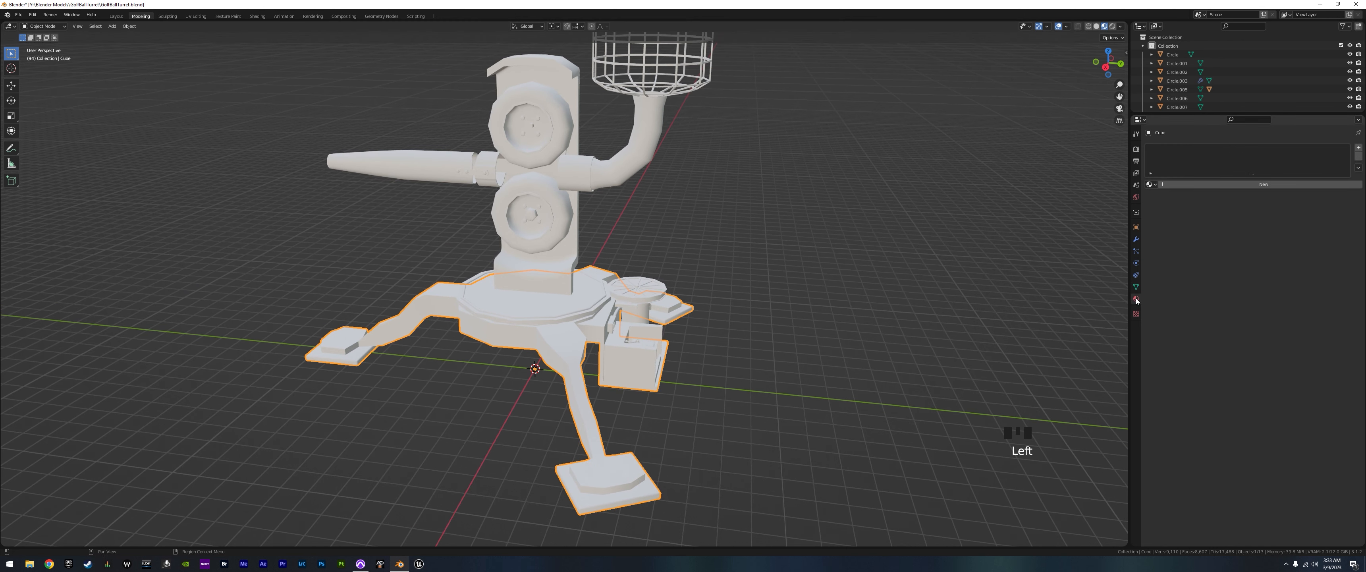
pyautogui.click(1254, 184)
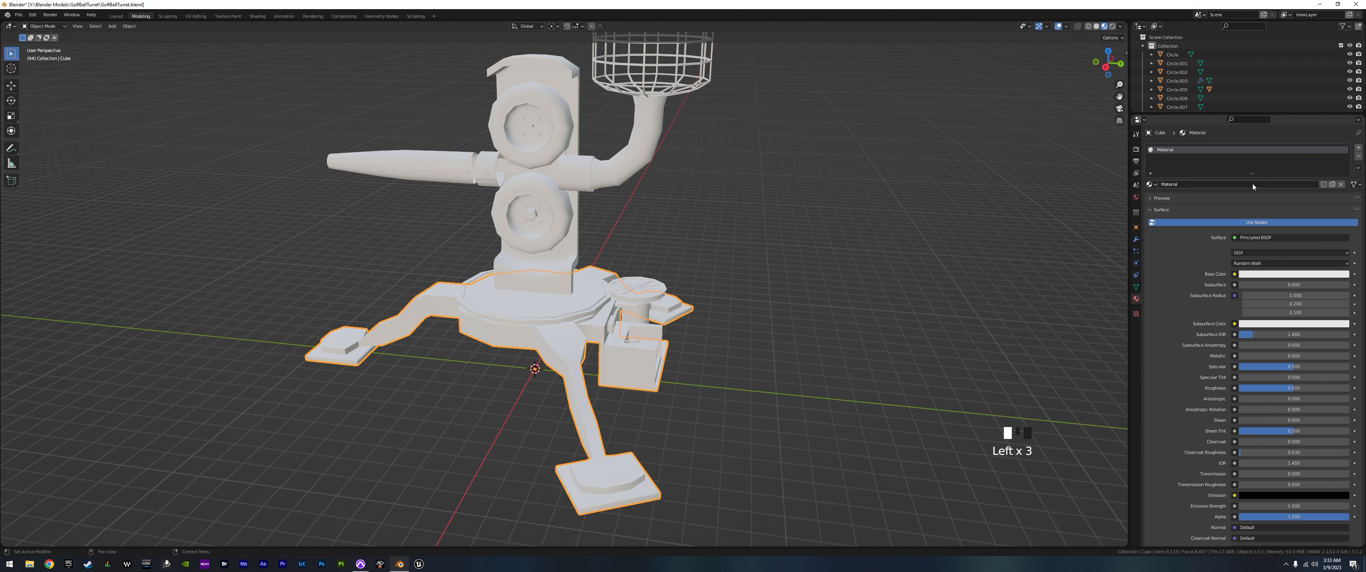
pyautogui.doubleClick(1191, 184)
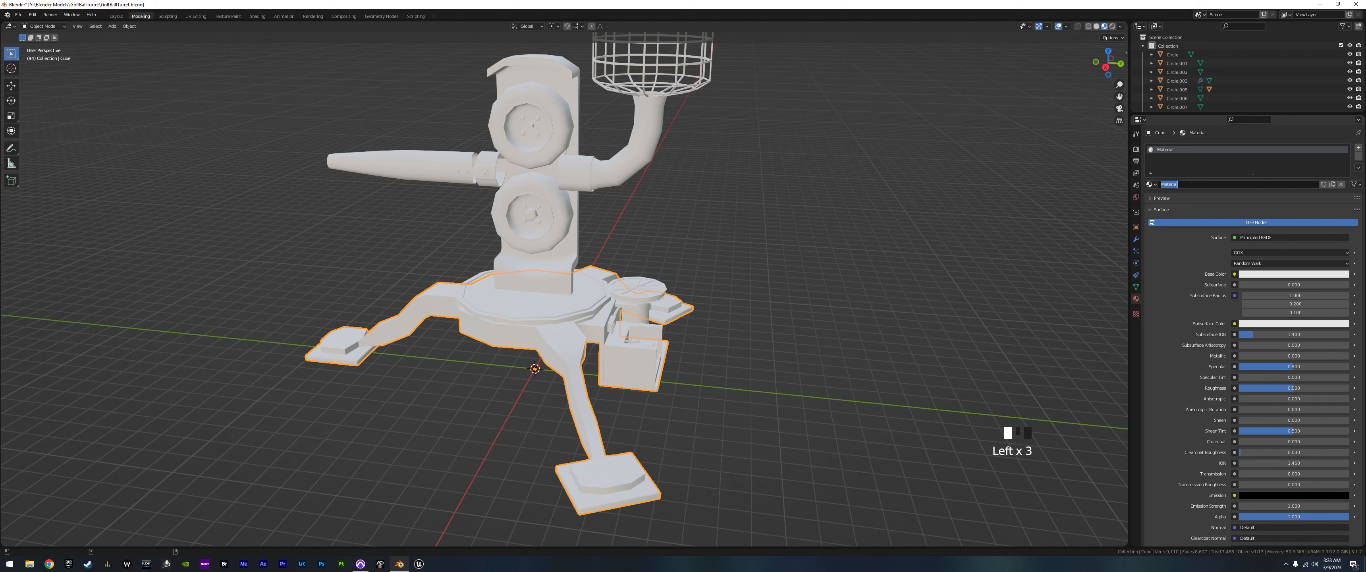
pyautogui.write('Base')
pyautogui.press('Return')
# - Set the Base material's base color to bright green
pyautogui.click(1196, 260)
pyautogui.click(1256, 275)
pyautogui.click(1267, 275)
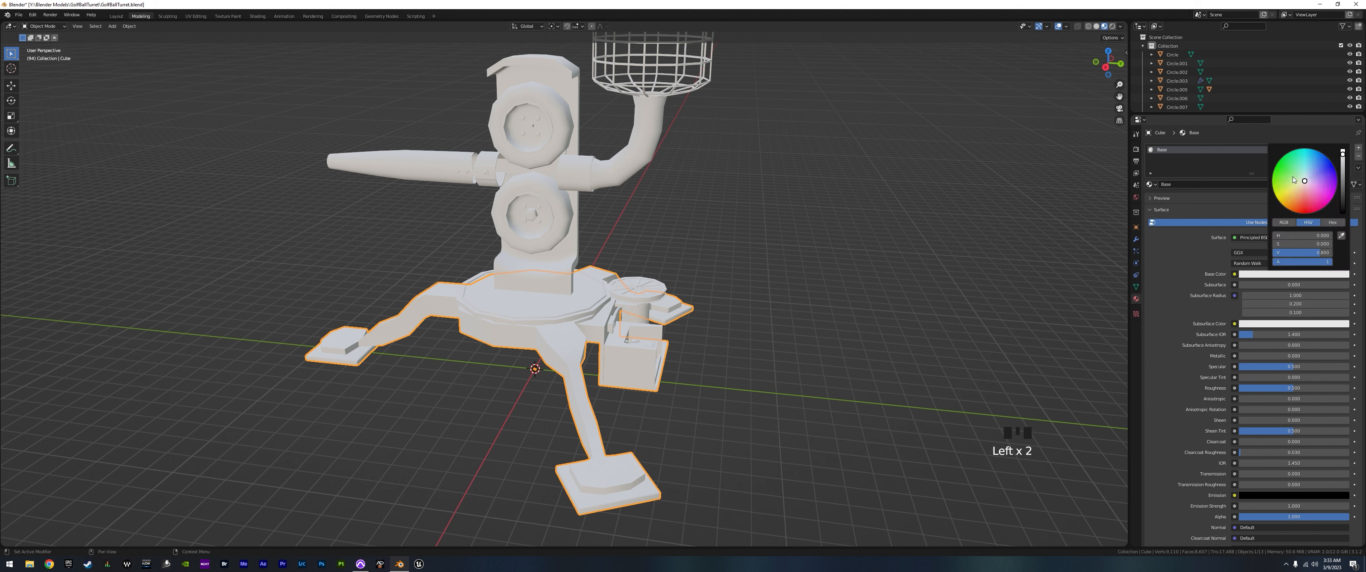
pyautogui.click(1284, 168)
pyautogui.moveTo(1283, 165); pyautogui.dragTo(1278, 162)
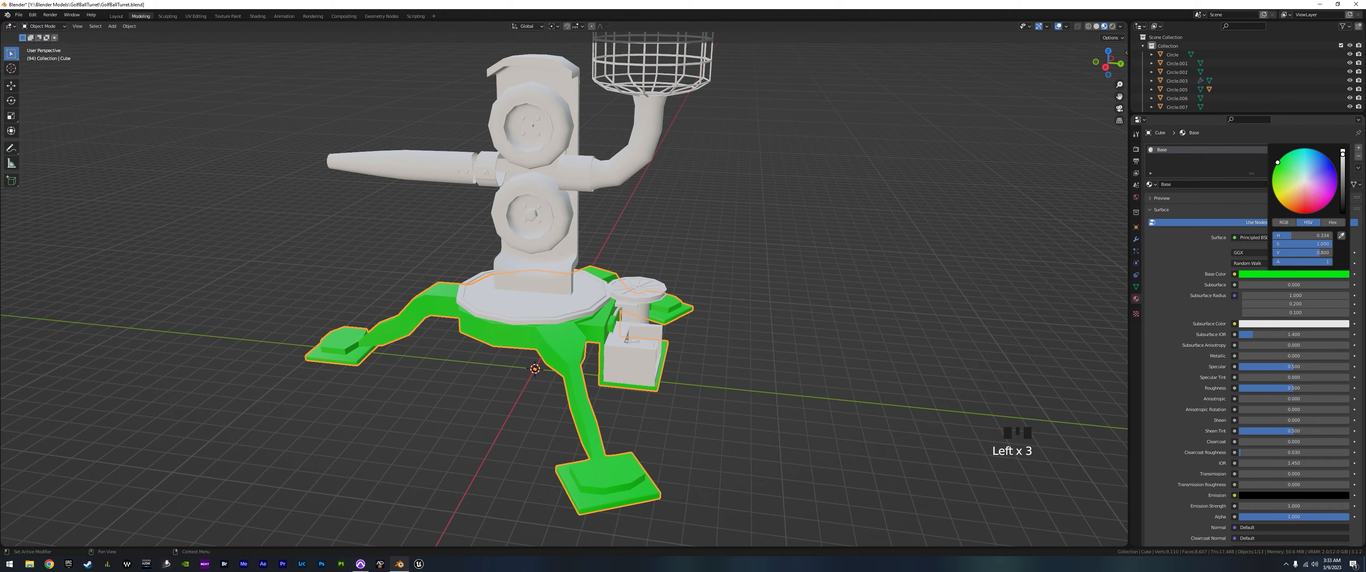
# - Give the battery box a new material named Battery with a dark gray base color
pyautogui.moveTo(769, 260); pyautogui.dragTo(616, 355, button='middle')
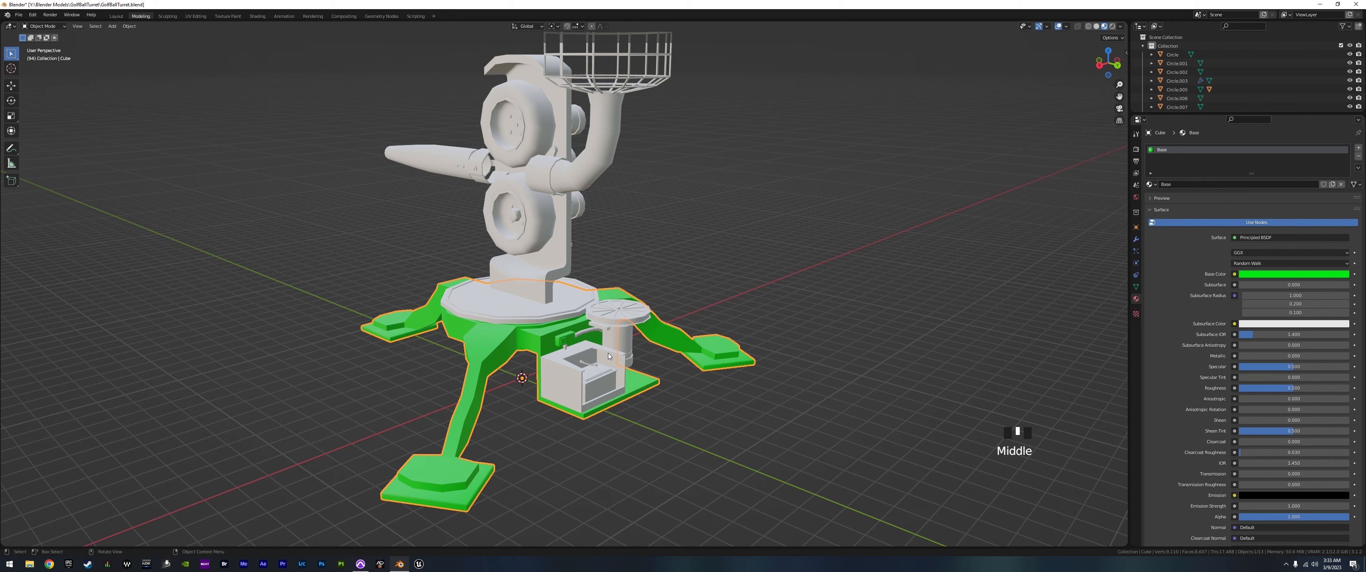
pyautogui.click(608, 352)
pyautogui.moveTo(707, 373)
pyautogui.mouseDown(button='middle')
pyautogui.moveTo(684, 383)
pyautogui.moveTo(706, 372)
pyautogui.mouseUp(button='middle')
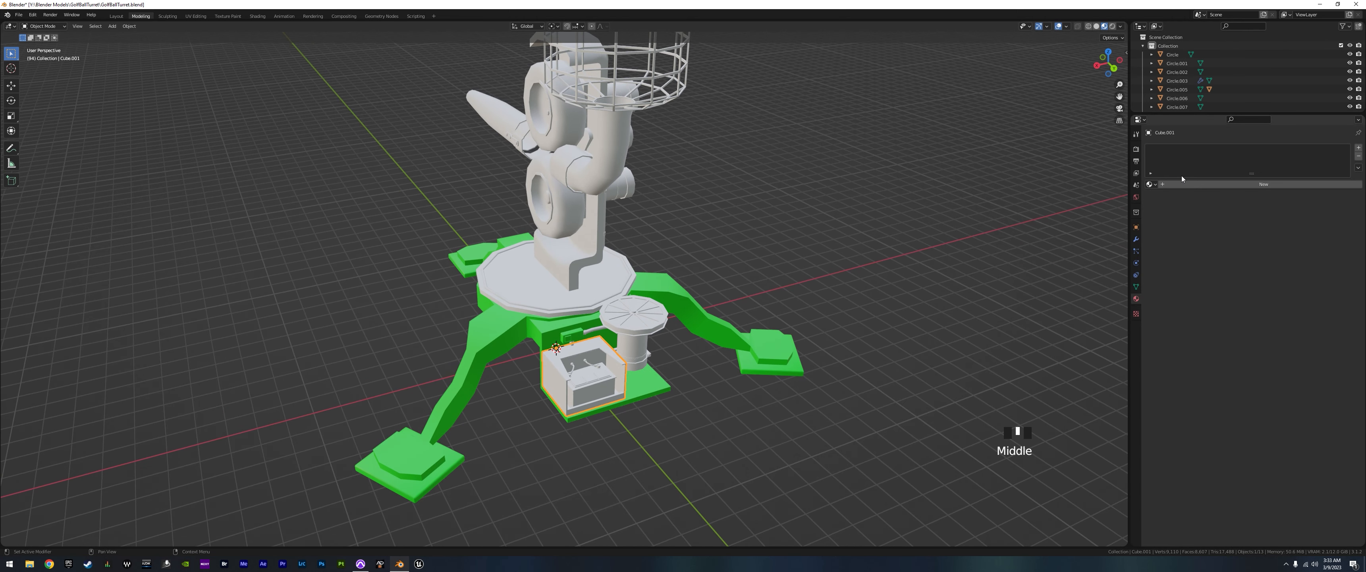
pyautogui.click(1187, 186)
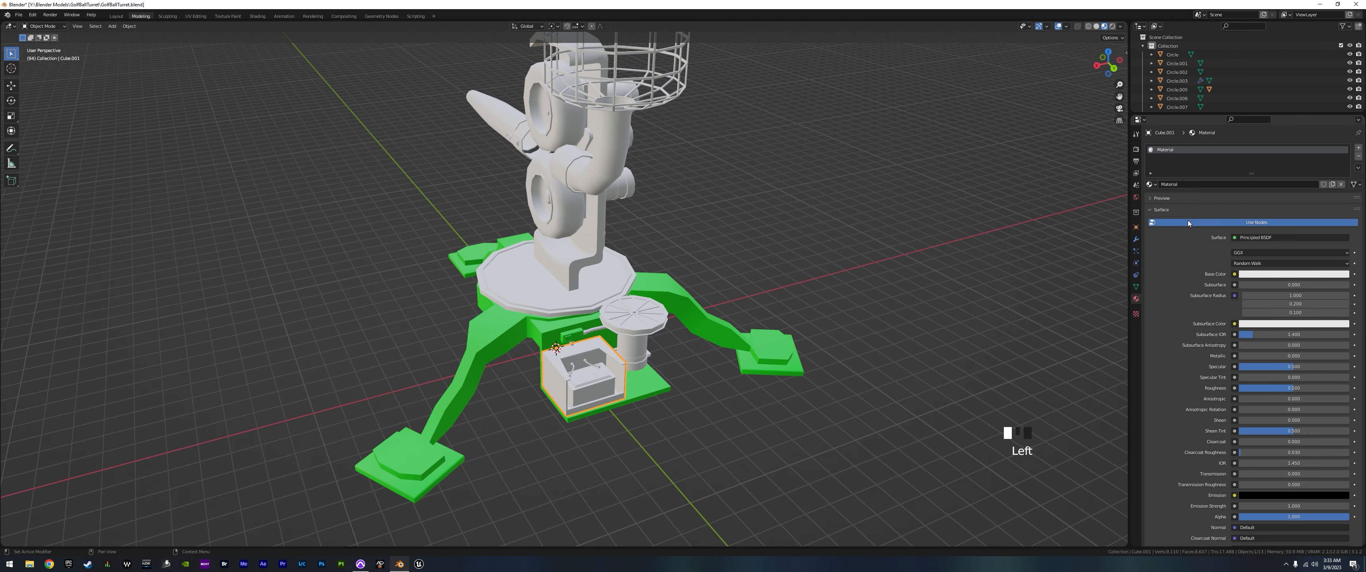
pyautogui.click(1271, 275)
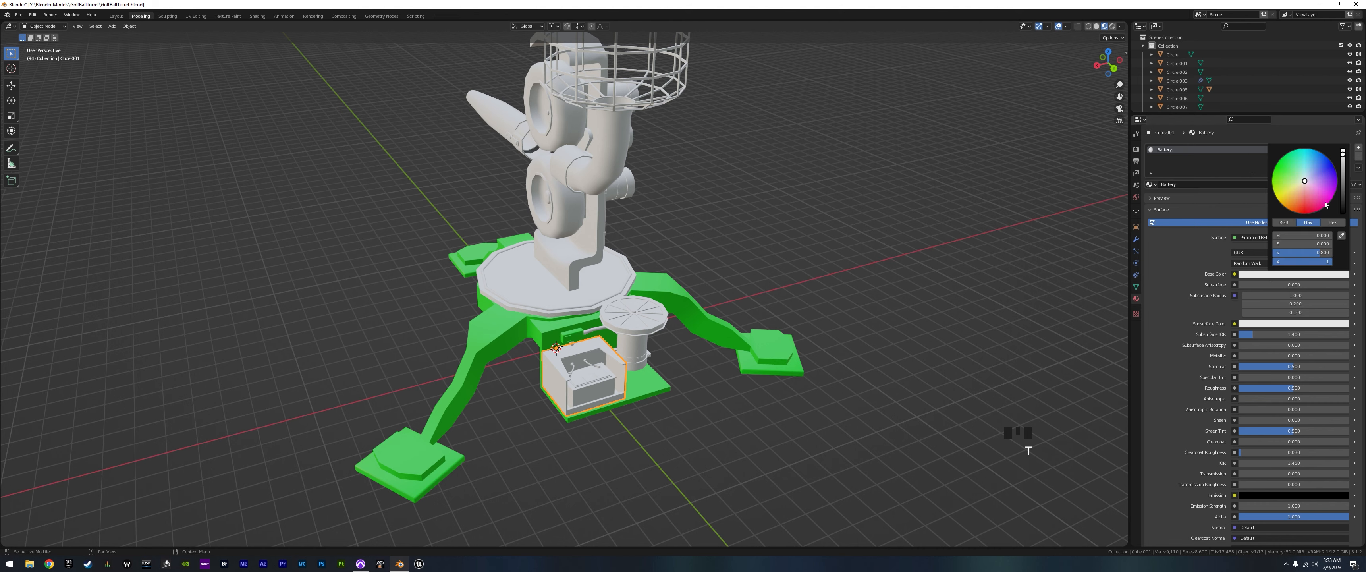
pyautogui.click(1344, 185)
# - Give the round gear beside the battery box a new material named Gear with an orange-yellow base color
pyautogui.moveTo(735, 379); pyautogui.dragTo(1055, 292, button='middle')
pyautogui.click(659, 335)
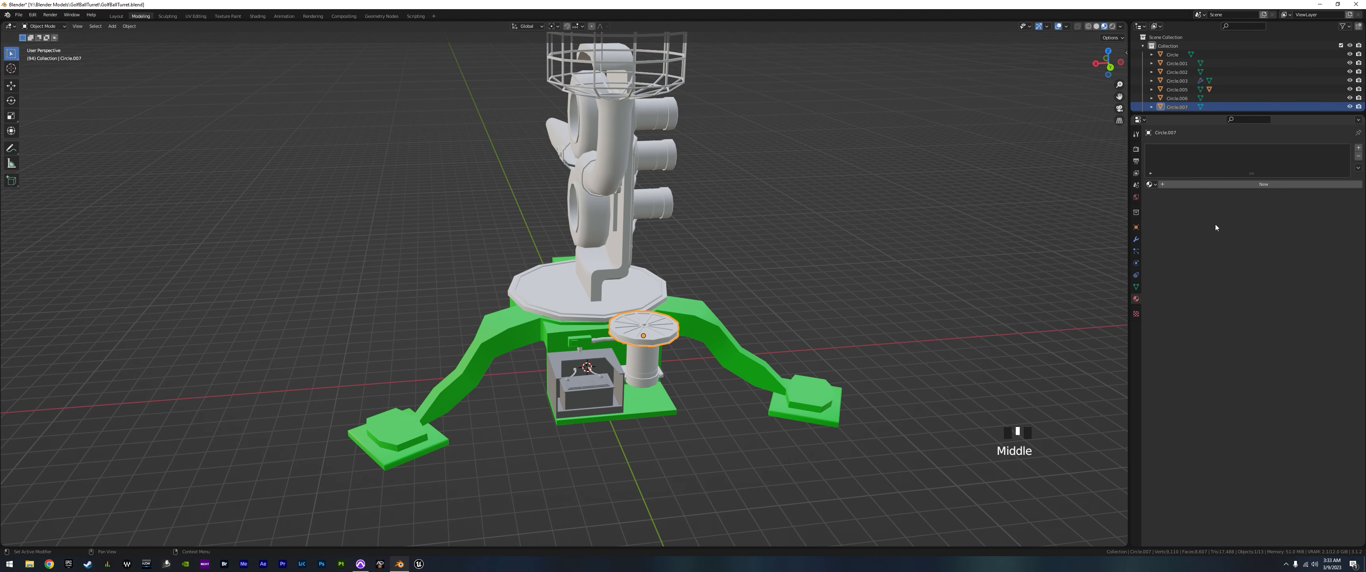
pyautogui.click(1259, 184)
pyautogui.click(1191, 184)
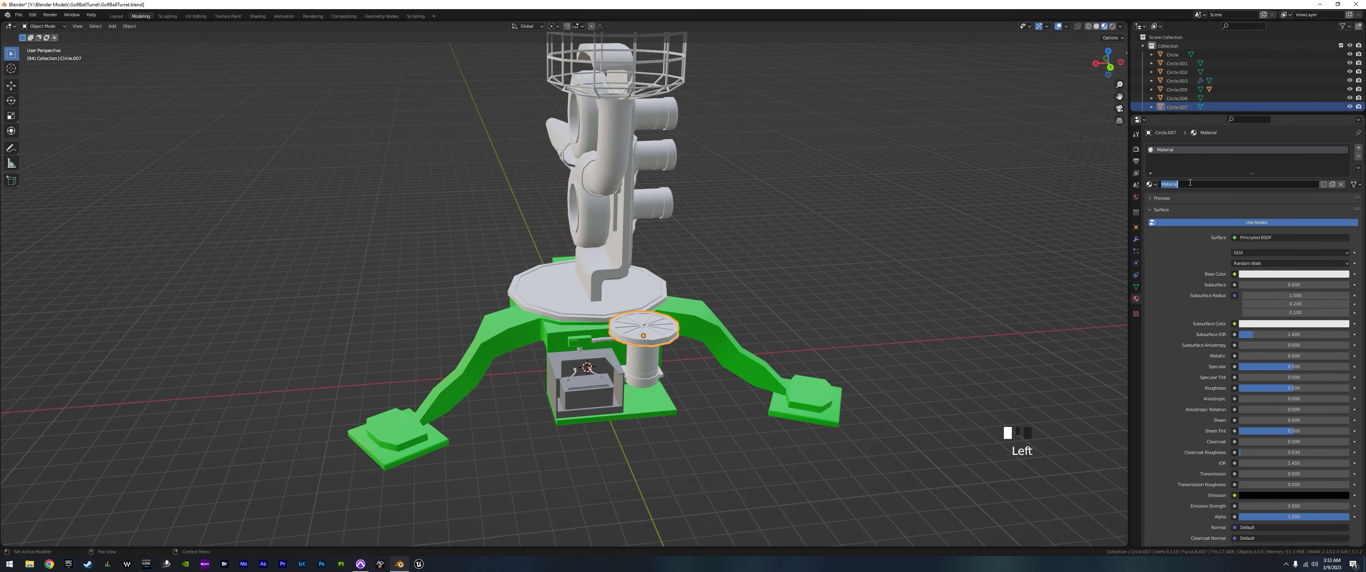
pyautogui.write('Gear')
pyautogui.click(1146, 342)
pyautogui.click(1261, 274)
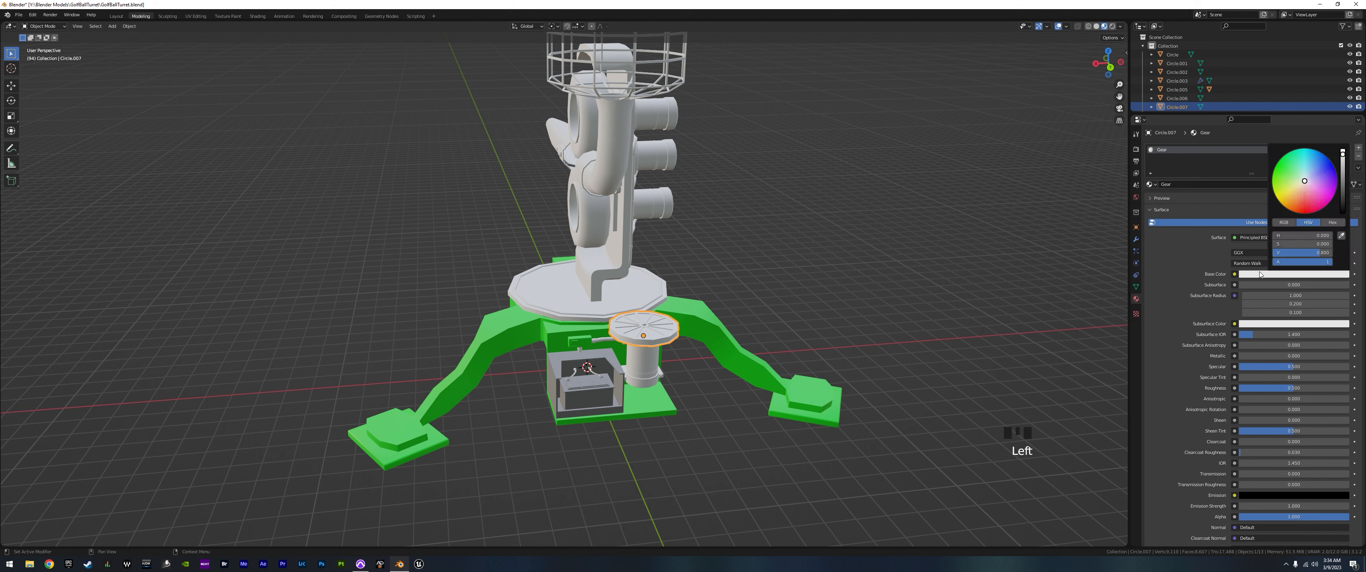
pyautogui.click(1295, 197)
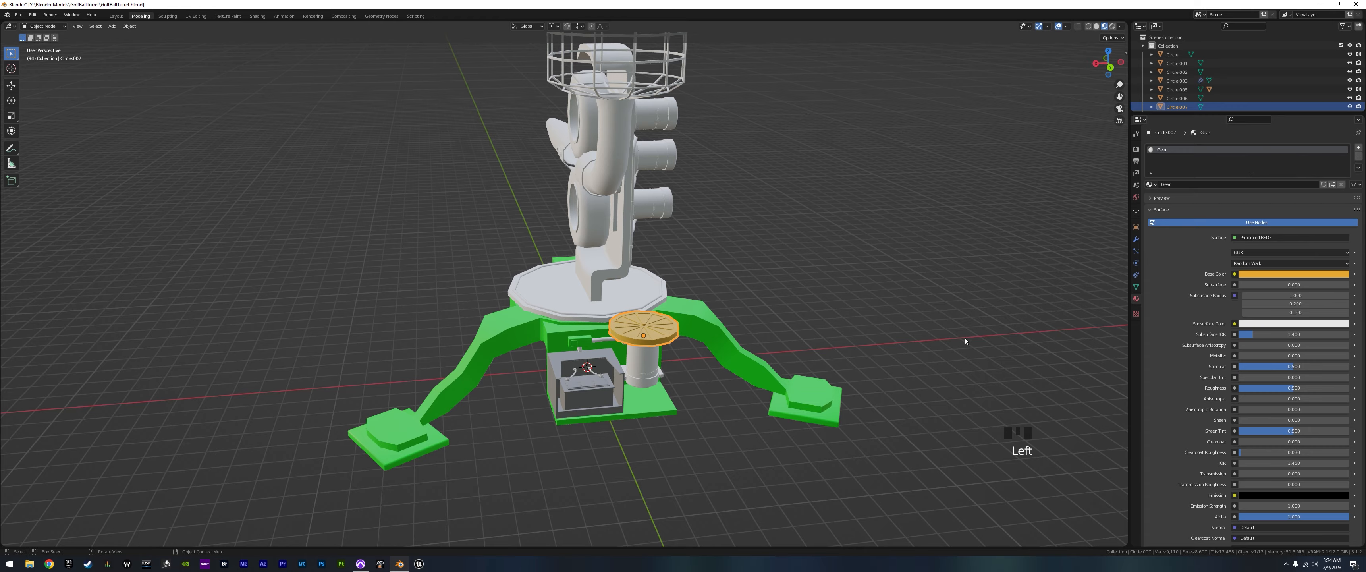
# - Give the motor cylinders a new material named Motors with a cyan base color
pyautogui.moveTo(965, 338); pyautogui.dragTo(894, 321, button='middle')
pyautogui.click(740, 215)
pyautogui.moveTo(854, 284); pyautogui.dragTo(923, 308, button='middle')
pyautogui.click(1264, 184)
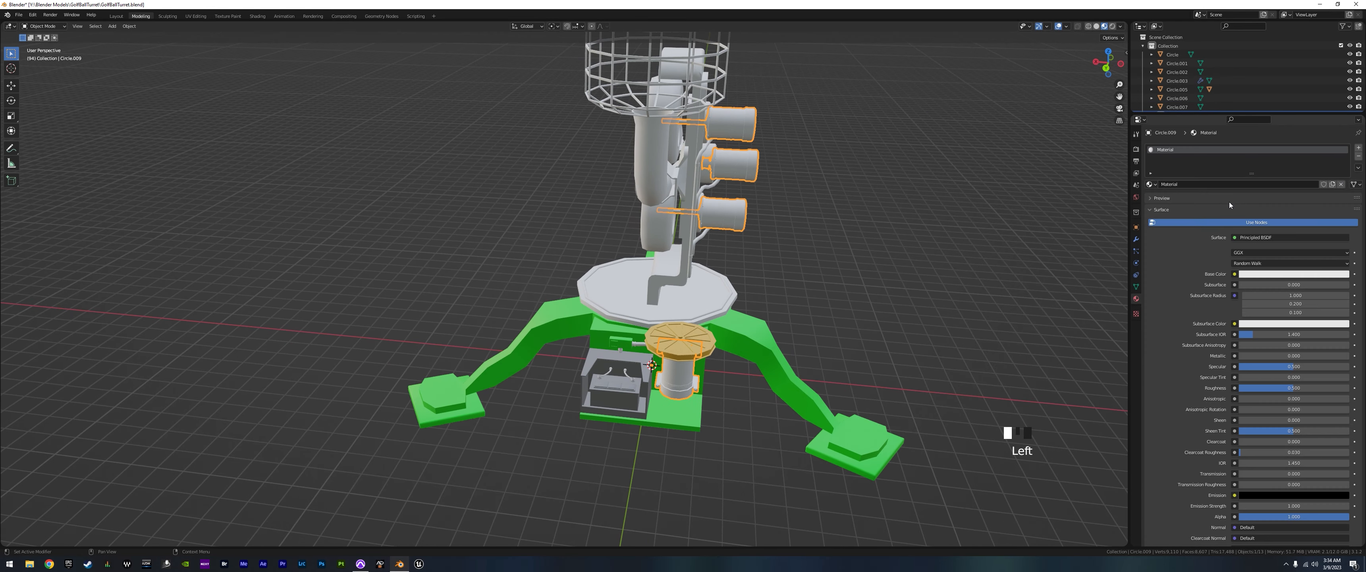
pyautogui.click(1194, 185)
pyautogui.write('Me')
pyautogui.write('tors')
pyautogui.press('Return')
pyautogui.click(1292, 274)
pyautogui.click(1306, 155)
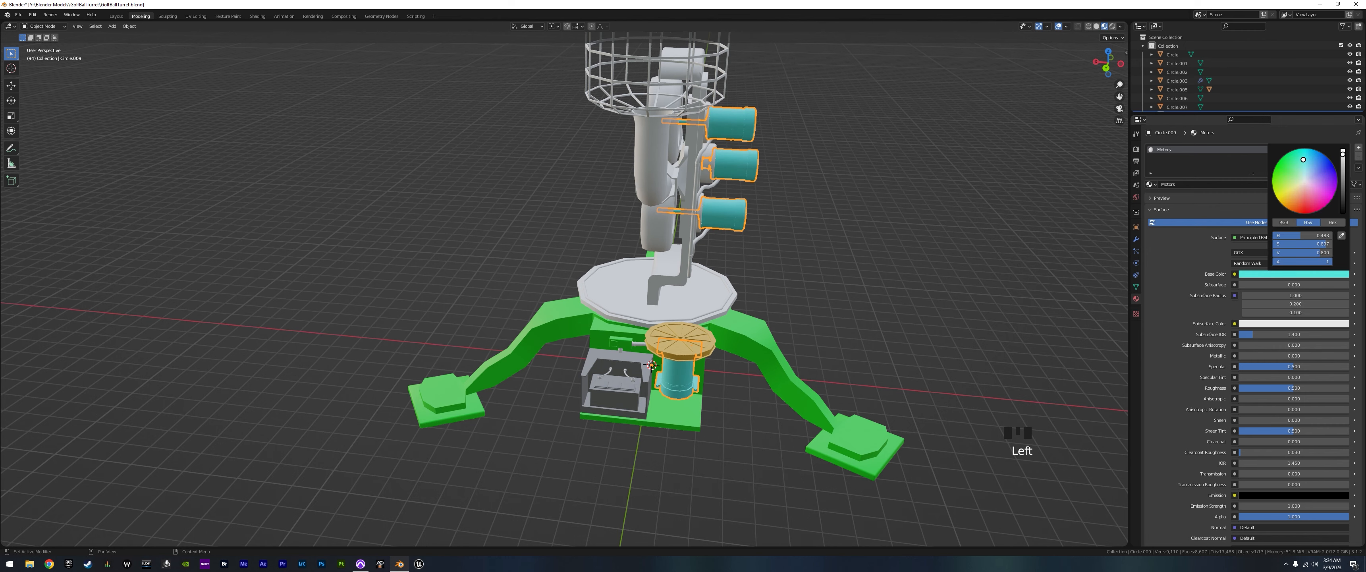
# - Add a new material to the motor wires and set its base color to black
pyautogui.moveTo(841, 310); pyautogui.dragTo(812, 297, button='middle')
pyautogui.click(697, 241)
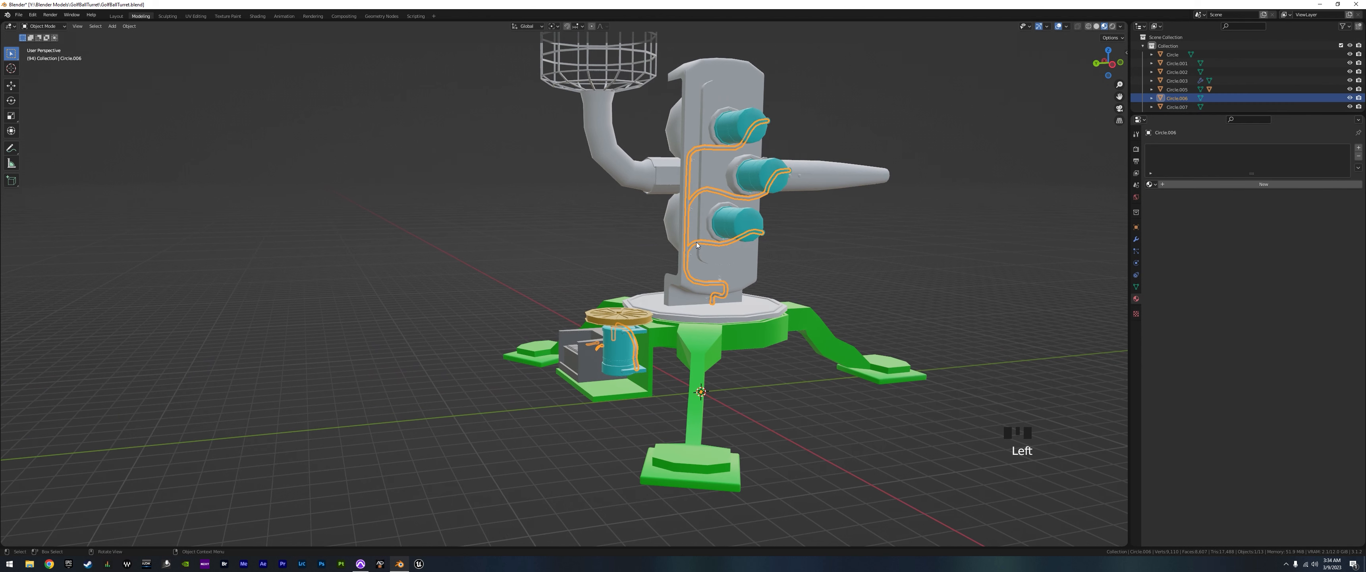
pyautogui.click(1223, 185)
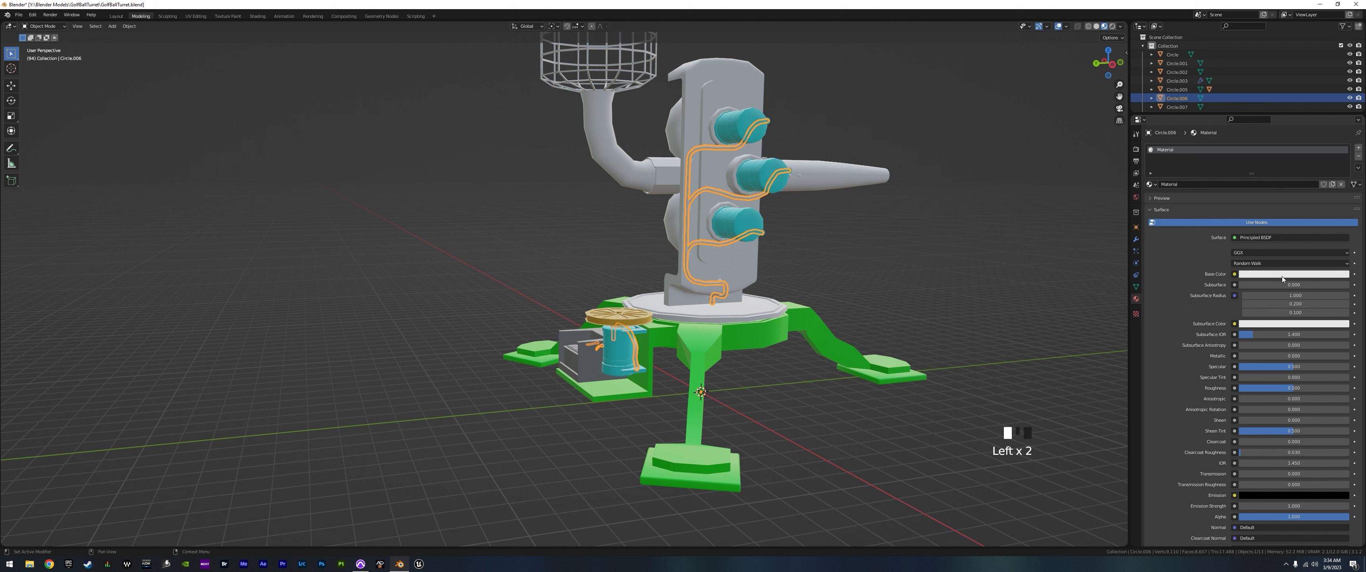
pyautogui.click(1307, 273)
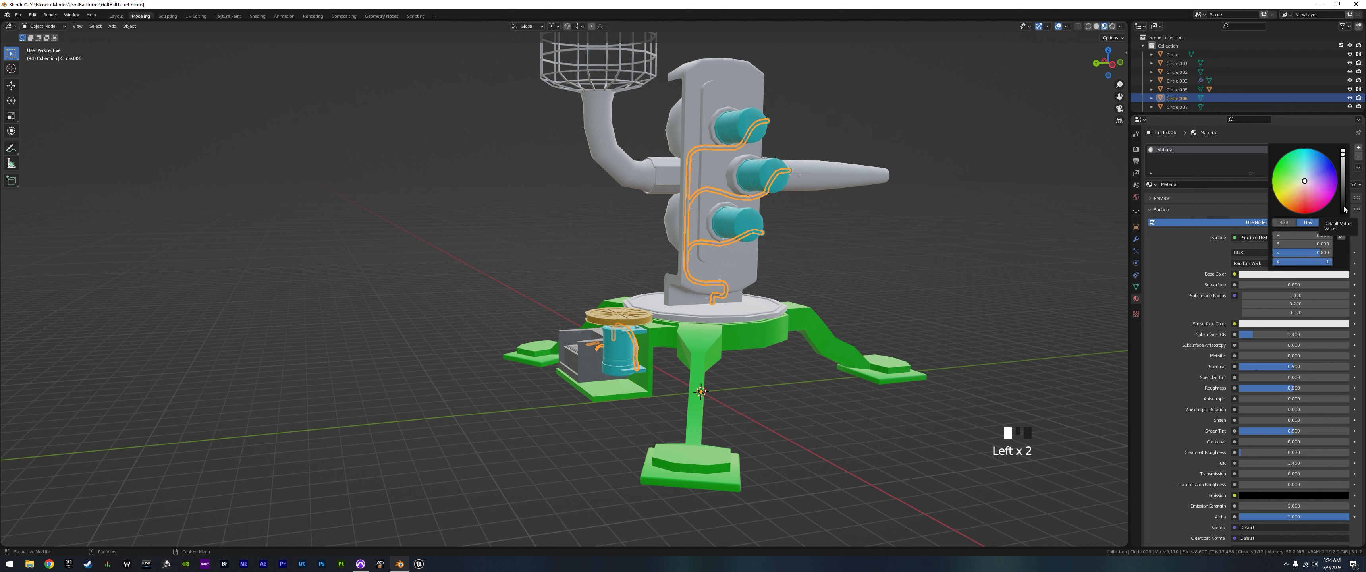
pyautogui.click(1343, 207)
# - Create a new material on the small straps holding the wires and name it WireStraps
pyautogui.moveTo(864, 290); pyautogui.dragTo(849, 289, button='middle')
pyautogui.scroll(3, 685, 289)
pyautogui.click(791, 231)
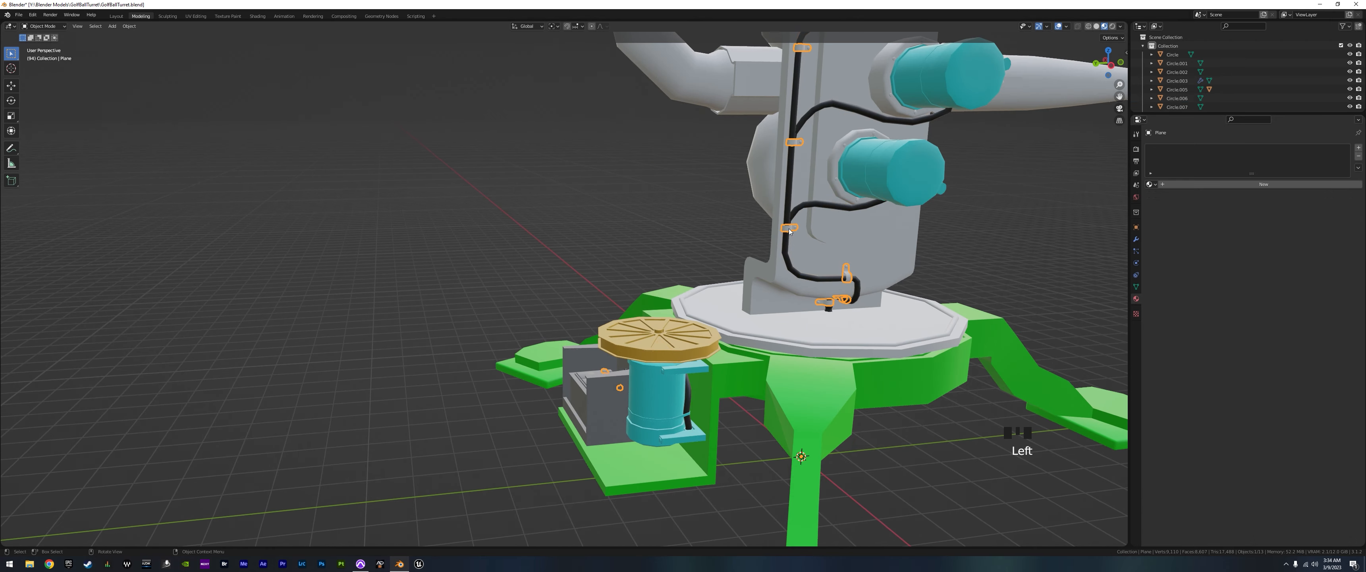
pyautogui.moveTo(791, 231); pyautogui.dragTo(827, 233, button='middle')
pyautogui.click(1213, 185)
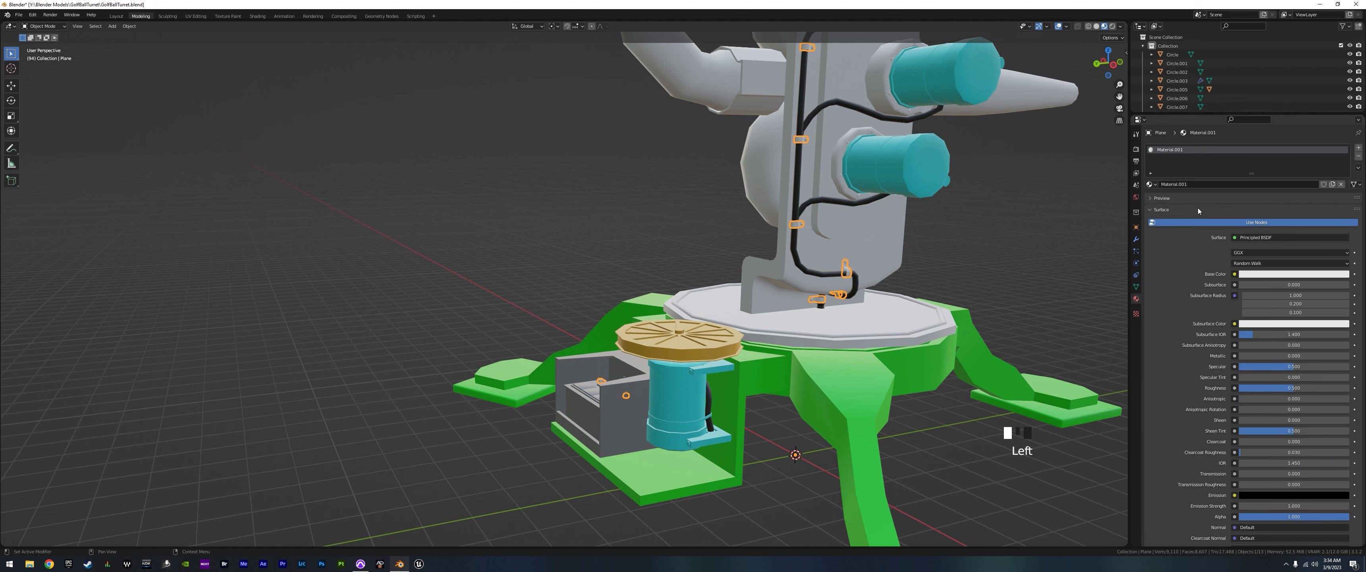
pyautogui.click(1198, 185)
pyautogui.write('WireSp')
pyautogui.press('Return')
# - Set the wire straps material's base color to pinkish red
pyautogui.click(1258, 274)
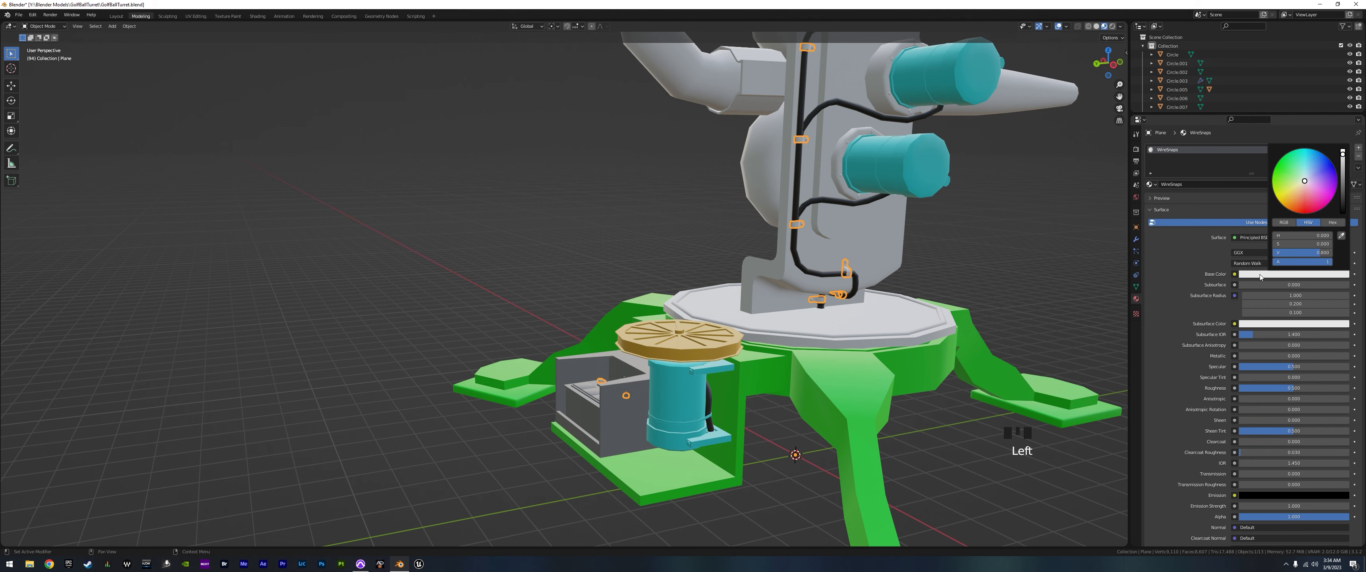
pyautogui.moveTo(1310, 191); pyautogui.dragTo(1320, 208)
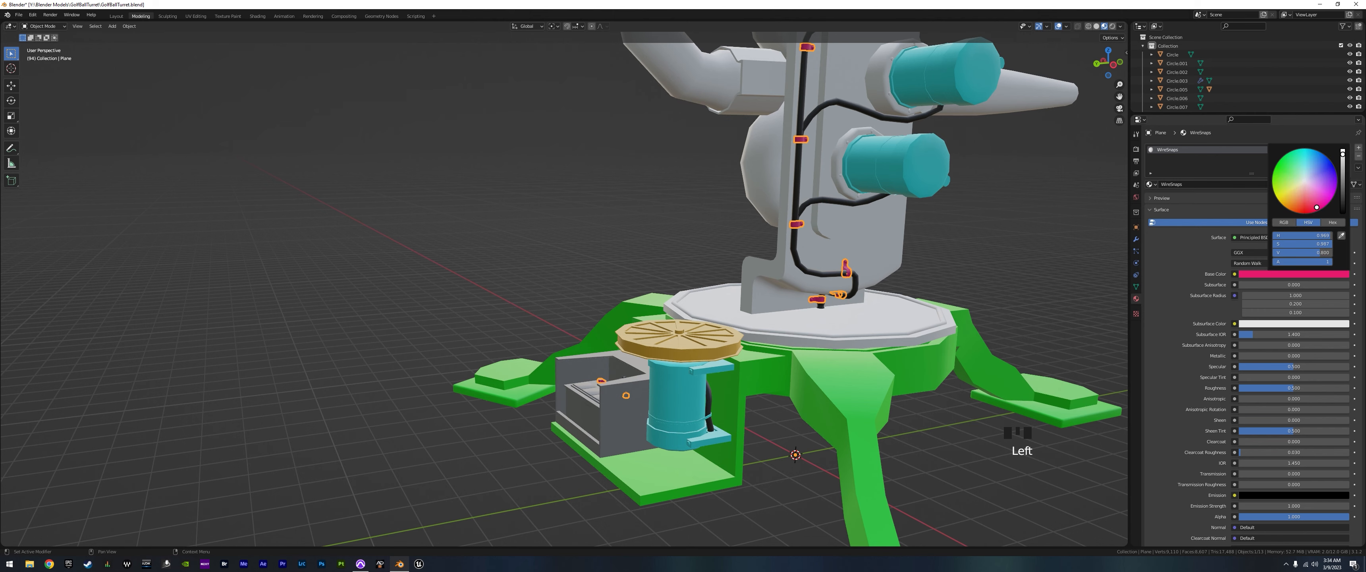
pyautogui.moveTo(931, 314); pyautogui.dragTo(891, 317, button='middle')
pyautogui.scroll(-1, 896, 322)
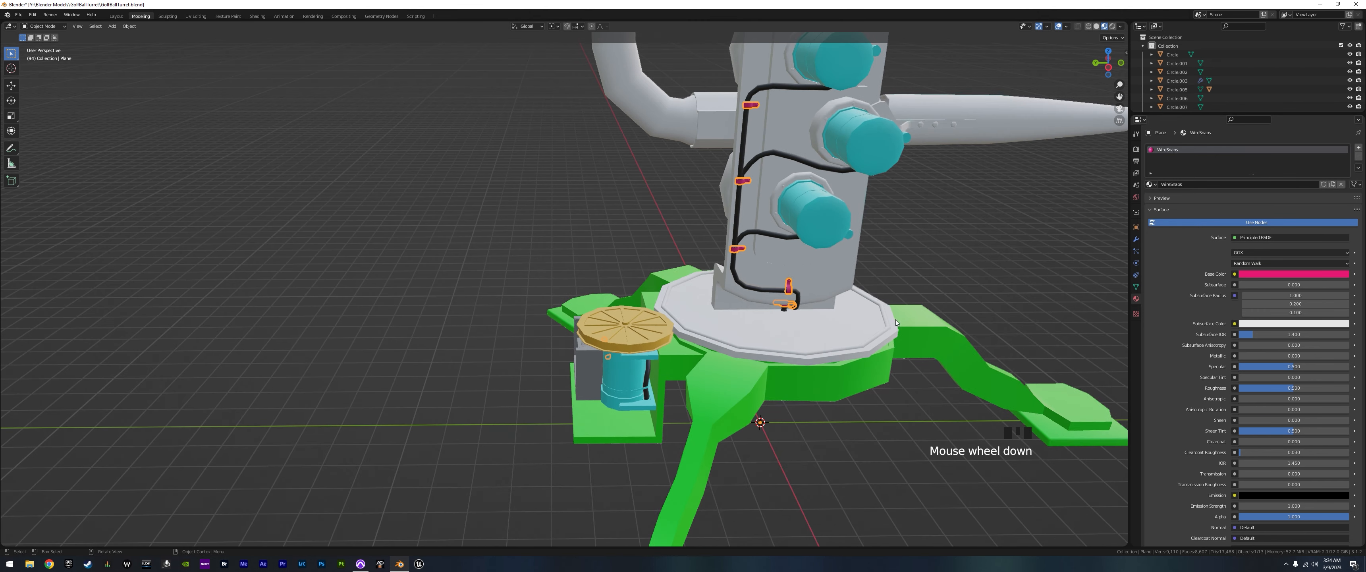
# - Create a material named Turret top on the turret's upper body and turntable and set its base color to purple
pyautogui.click(824, 308)
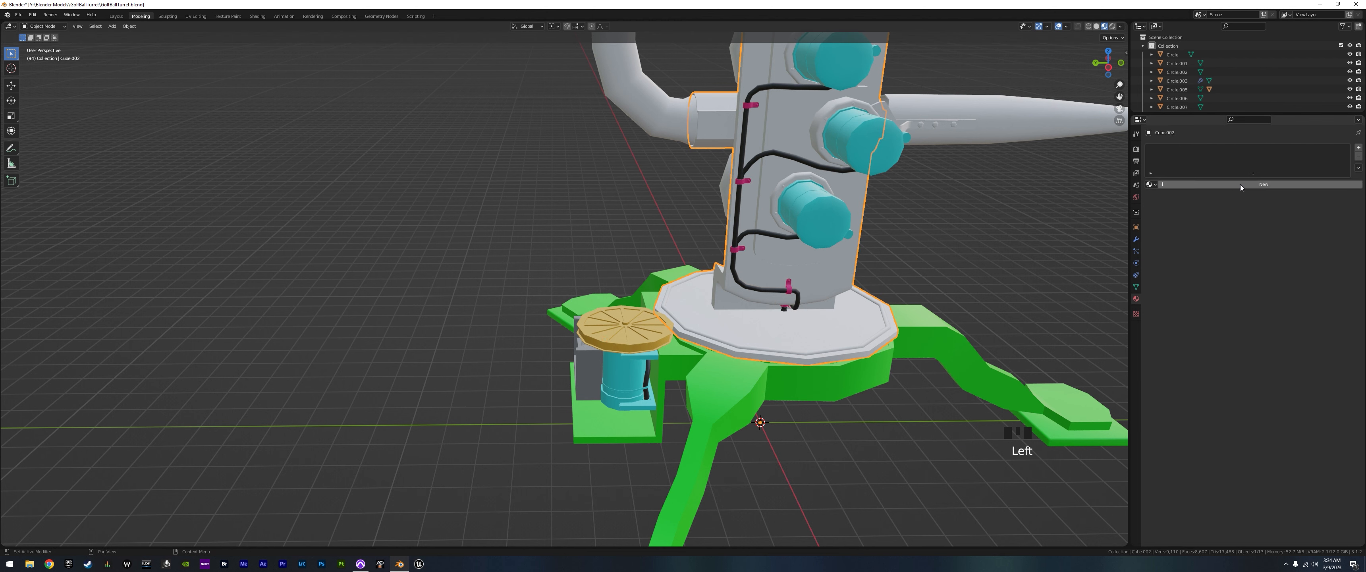
pyautogui.doubleClick(1197, 184)
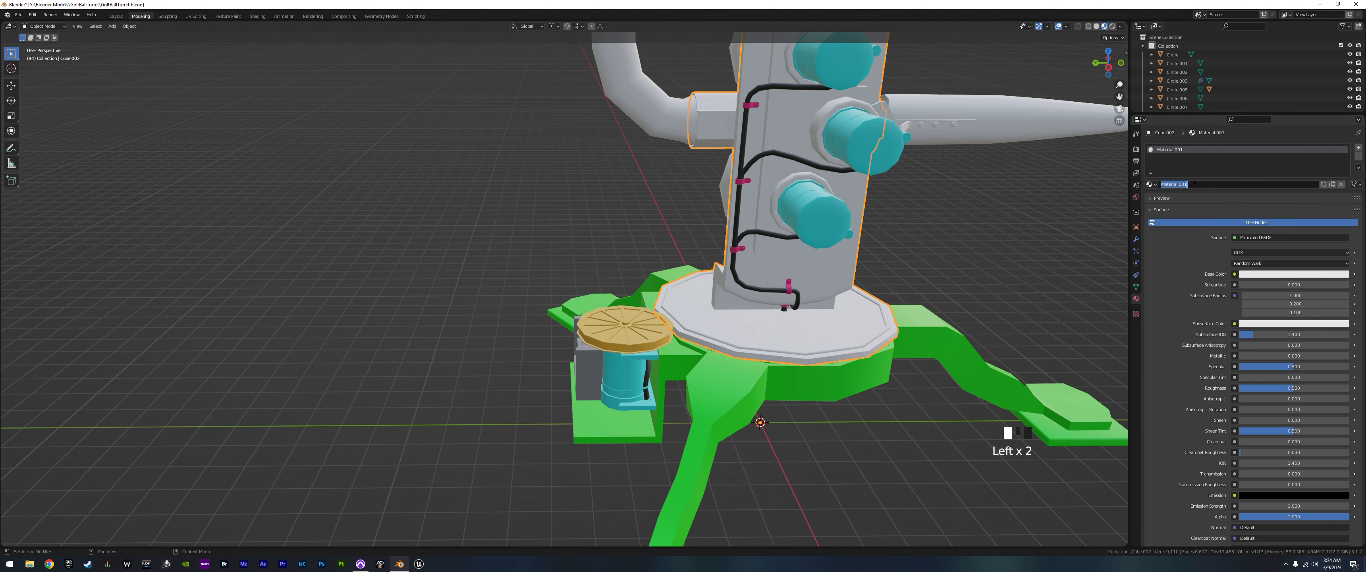
pyautogui.write('Turret top')
pyautogui.click(1265, 274)
pyautogui.moveTo(1290, 174)
pyautogui.mouseDown()
pyautogui.moveTo(1275, 180)
pyautogui.moveTo(1316, 202)
pyautogui.mouseUp()
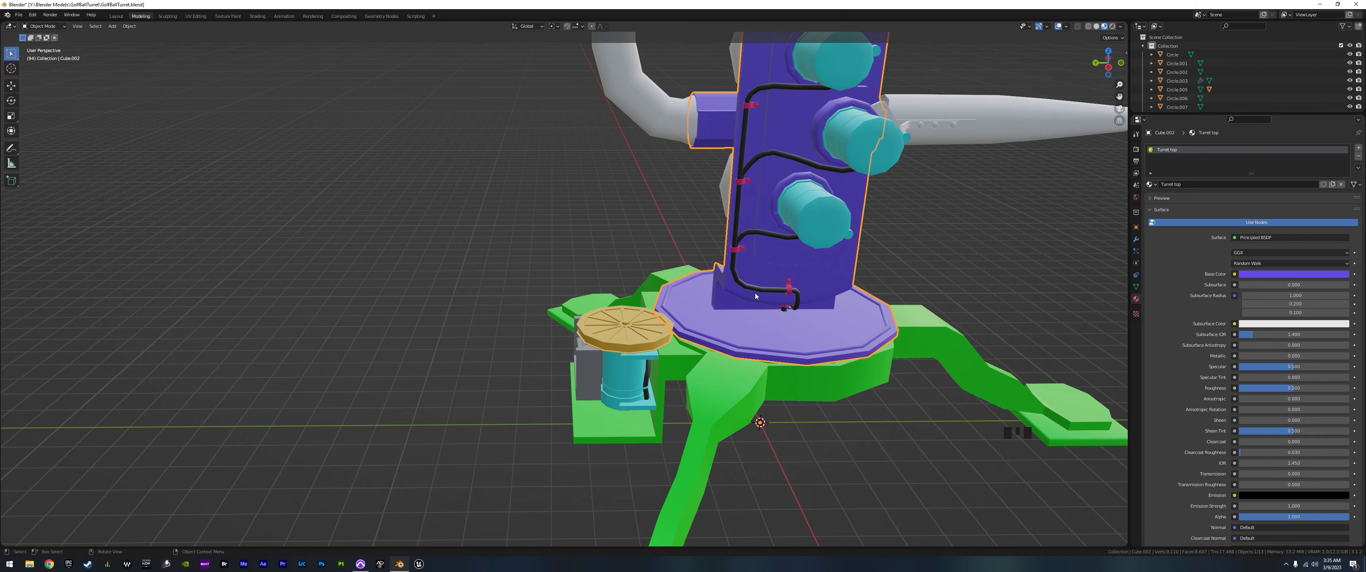
# - Add a new material to the curved pipe beneath the ball basket and open its name for editing
pyautogui.scroll(-2, 780, 284)
pyautogui.moveTo(807, 274); pyautogui.dragTo(889, 290, button='middle')
pyautogui.click(844, 163)
pyautogui.click(1244, 185)
pyautogui.doubleClick(1220, 184)
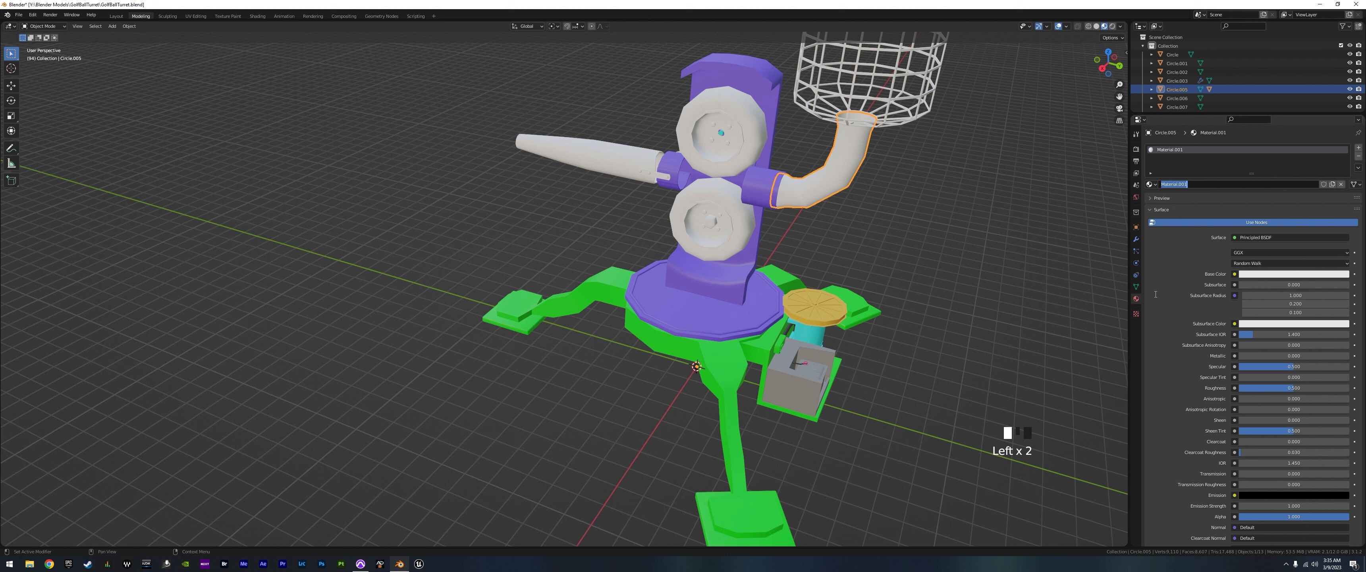
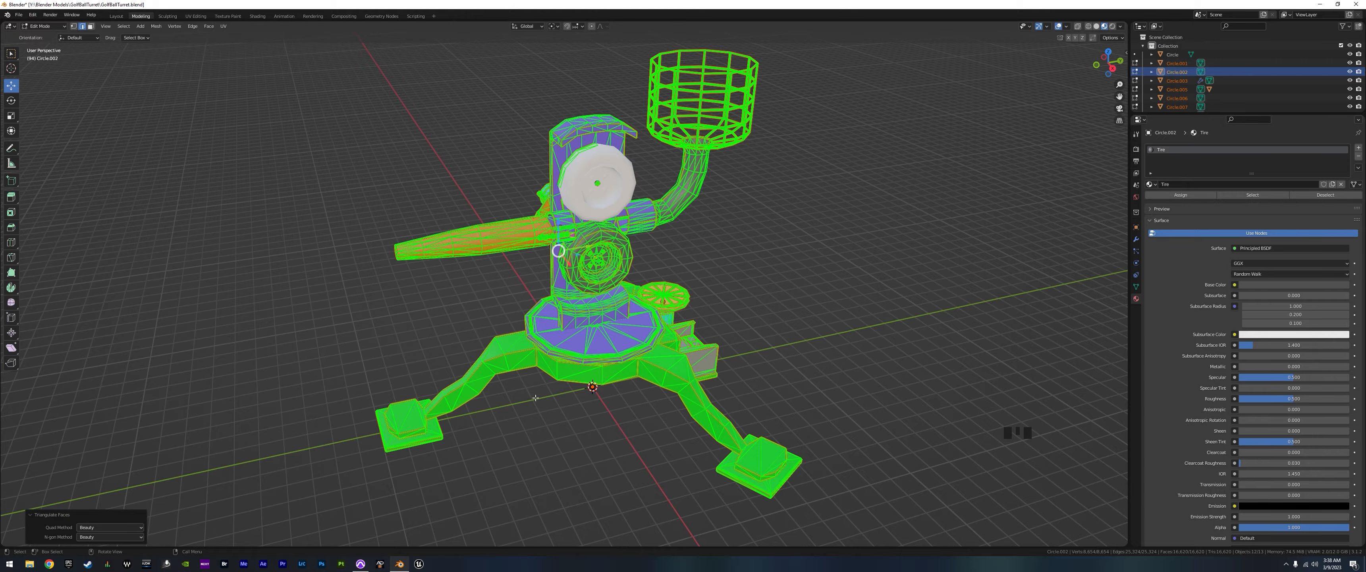
# - Undo the face triangulation on the turret meshes and save the file
pyautogui.moveTo(535, 398); pyautogui.dragTo(603, 351, button='middle')
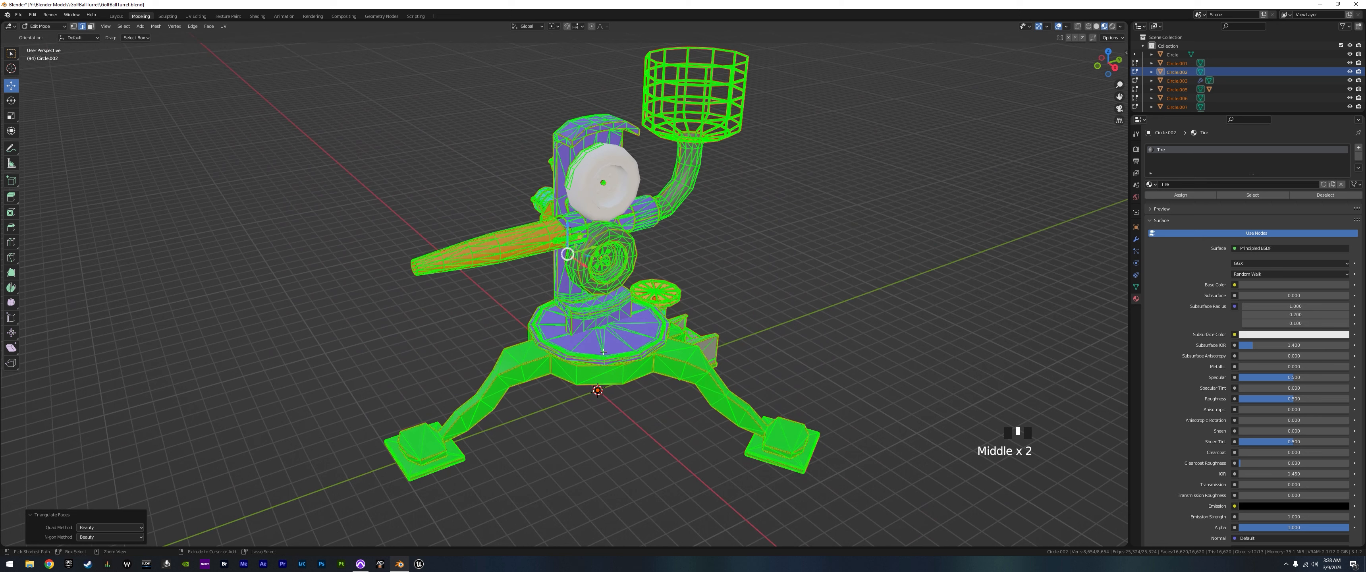
pyautogui.hotkey('ctrl', 'z')
pyautogui.hotkey('ctrl', 'z')
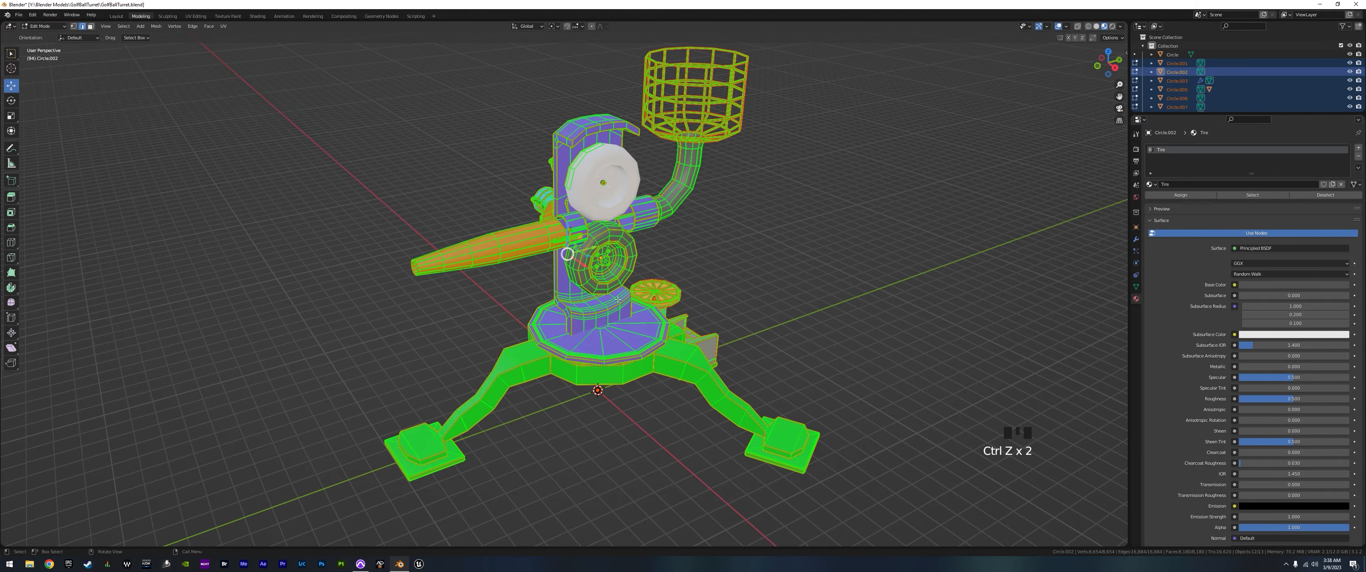
pyautogui.moveTo(603, 351); pyautogui.dragTo(671, 308, button='middle')
pyautogui.hotkey('ctrl', 's')
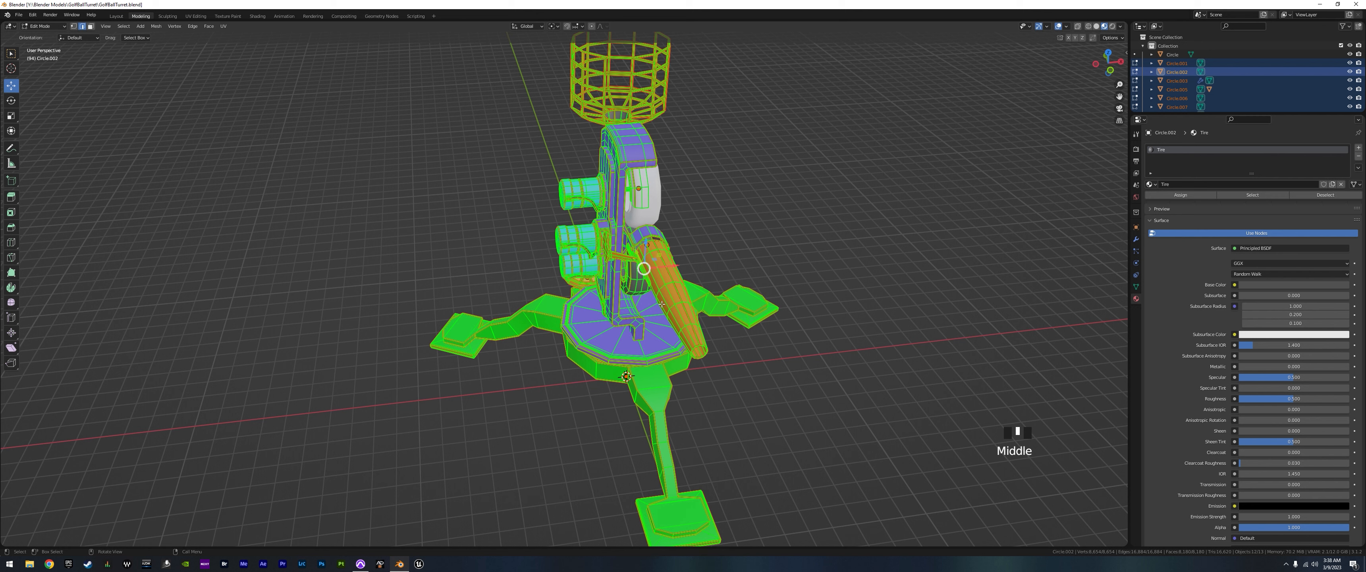
pyautogui.moveTo(662, 304); pyautogui.dragTo(658, 268, button='middle')
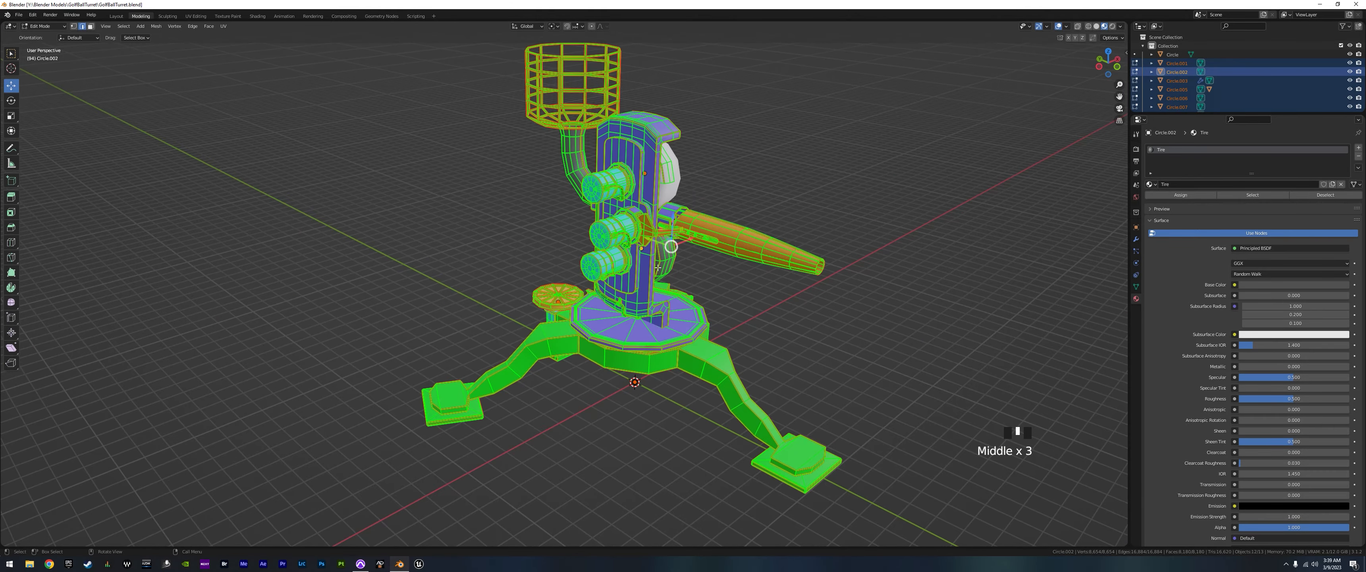
pyautogui.moveTo(708, 309); pyautogui.dragTo(673, 342, button='middle')
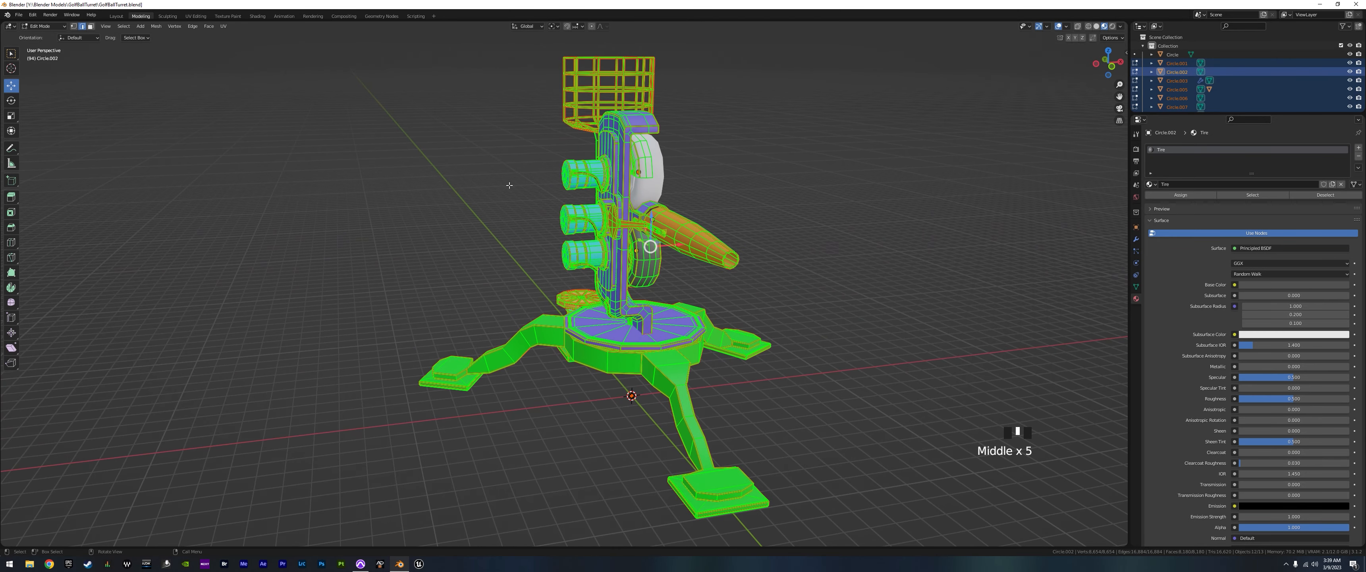
pyautogui.moveTo(509, 185); pyautogui.dragTo(735, 278, button='middle')
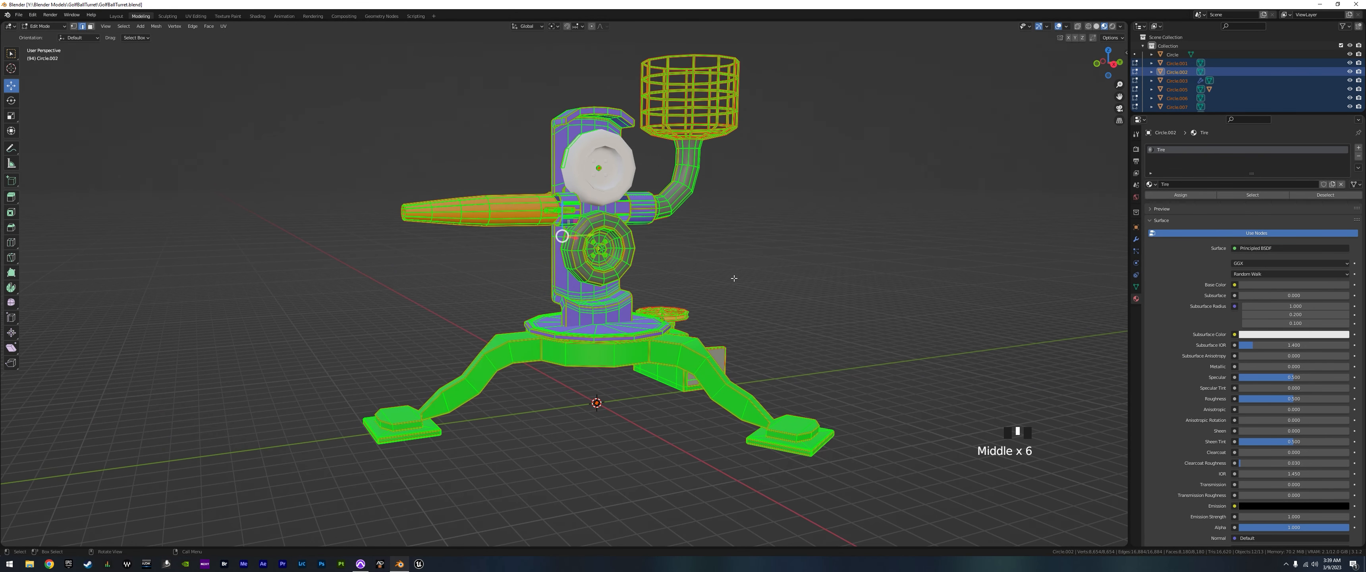
# - Switch to Substance 3D Painter and start a new project with the Unreal Engine 4 (starter_assets) template
pyautogui.click(342, 564)
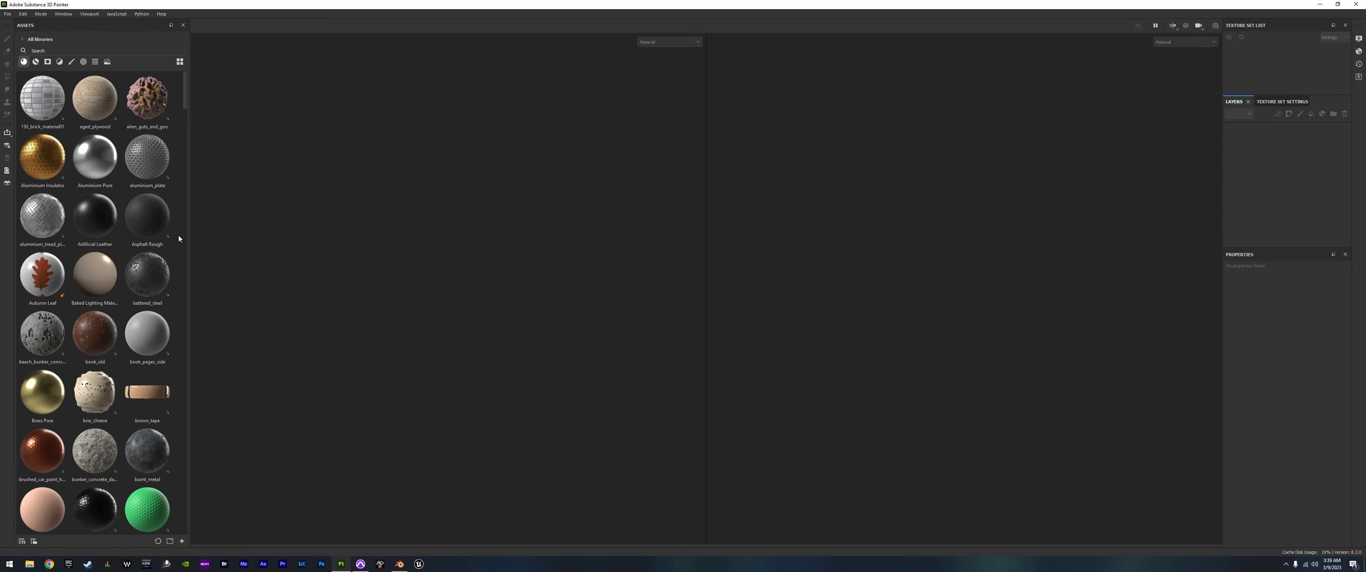
pyautogui.click(7, 14)
pyautogui.click(21, 30)
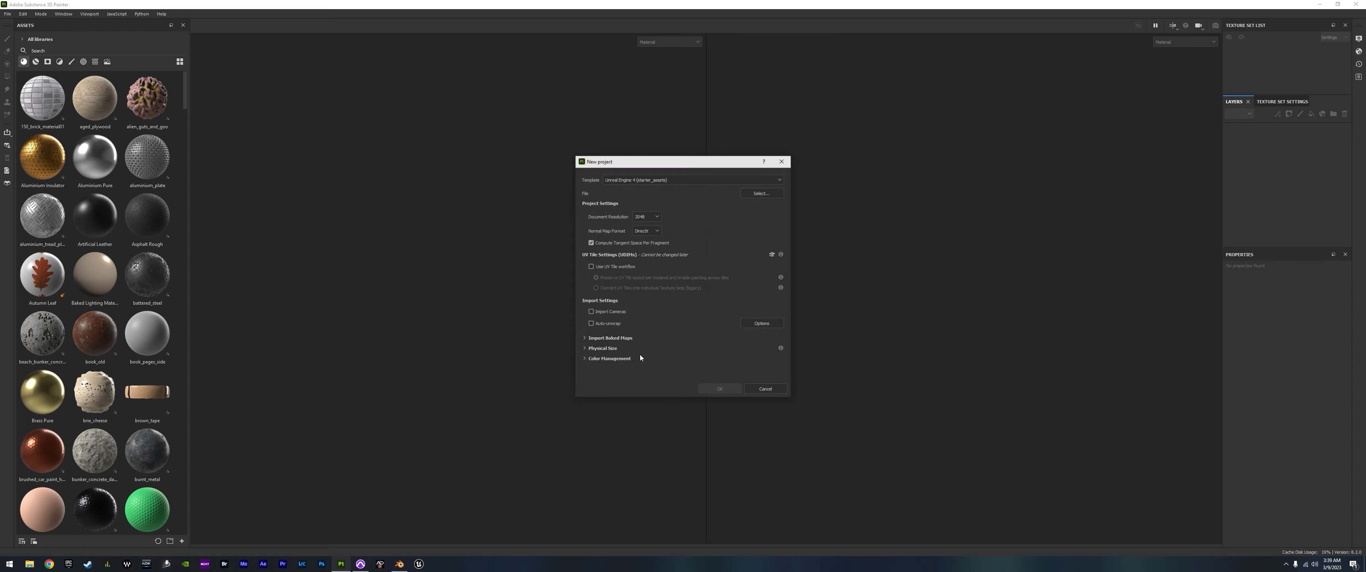
pyautogui.click(643, 180)
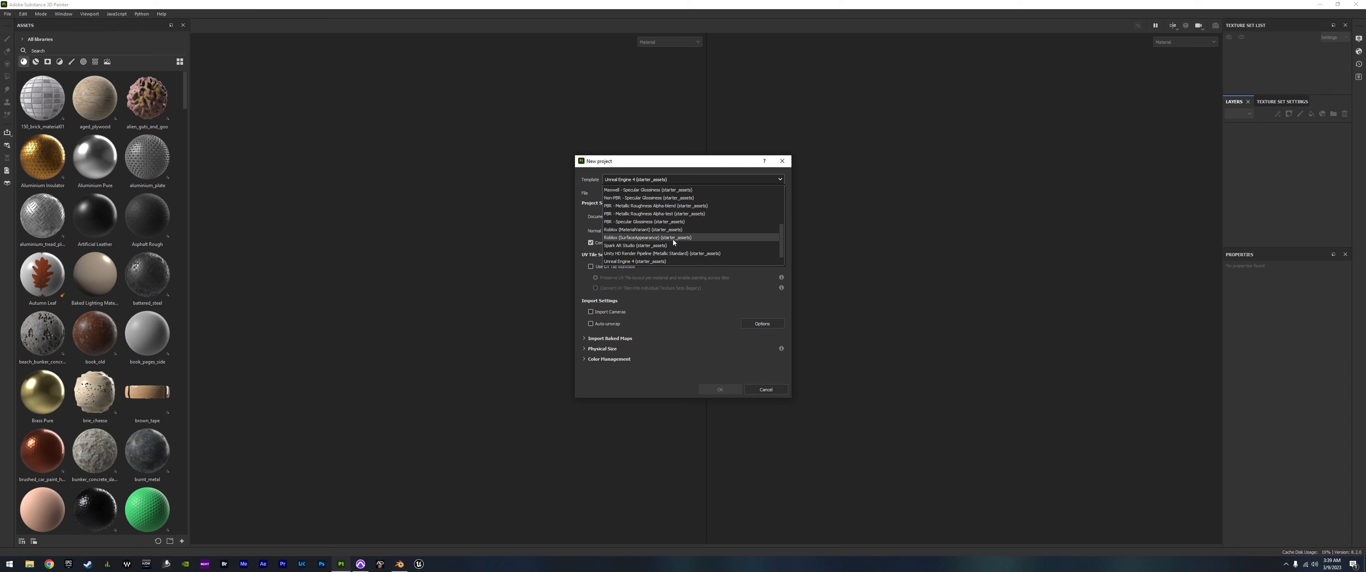
pyautogui.scroll(-1, 639, 239)
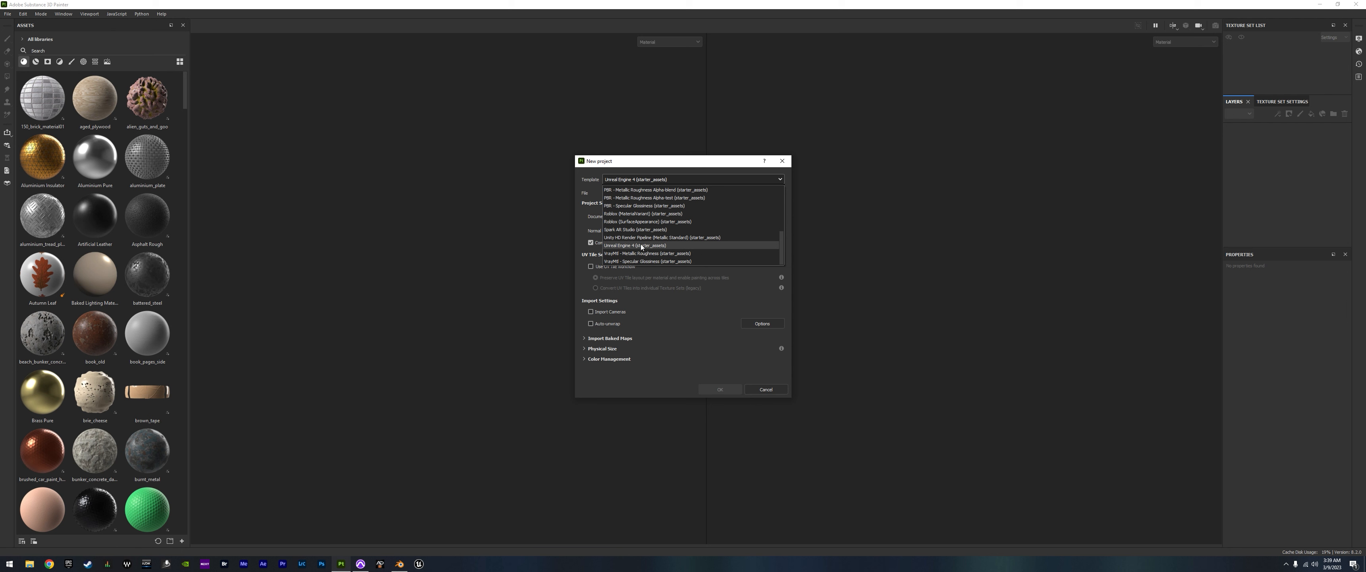
pyautogui.scroll(4, 639, 239)
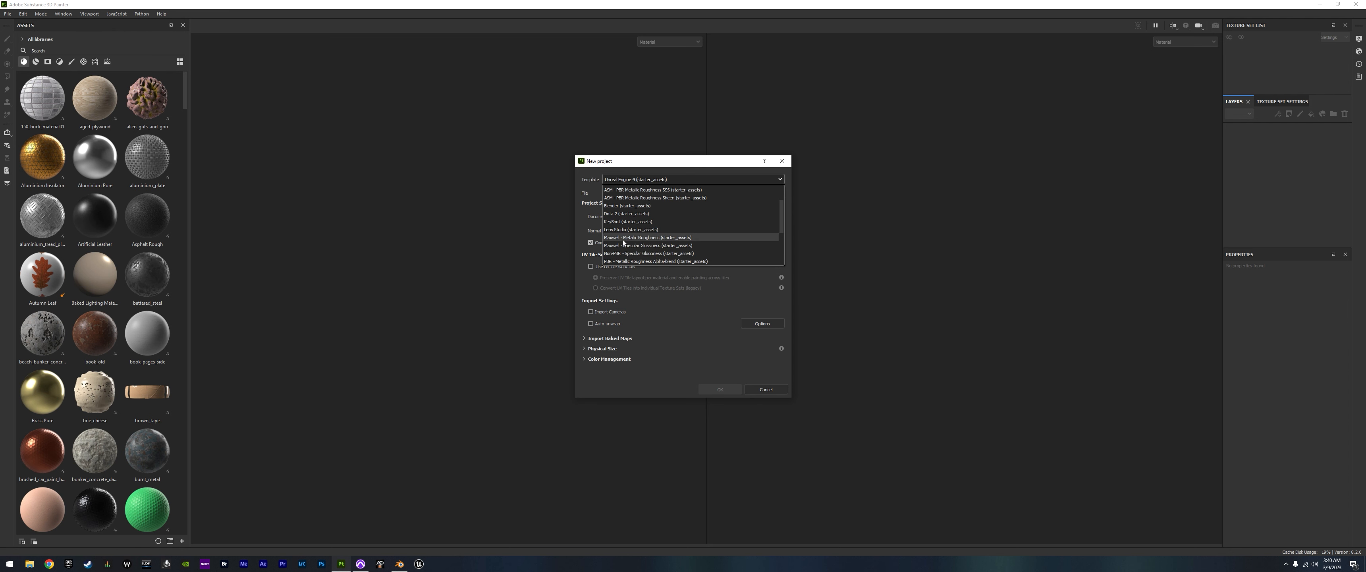
pyautogui.scroll(1, 639, 228)
pyautogui.scroll(-5, 639, 247)
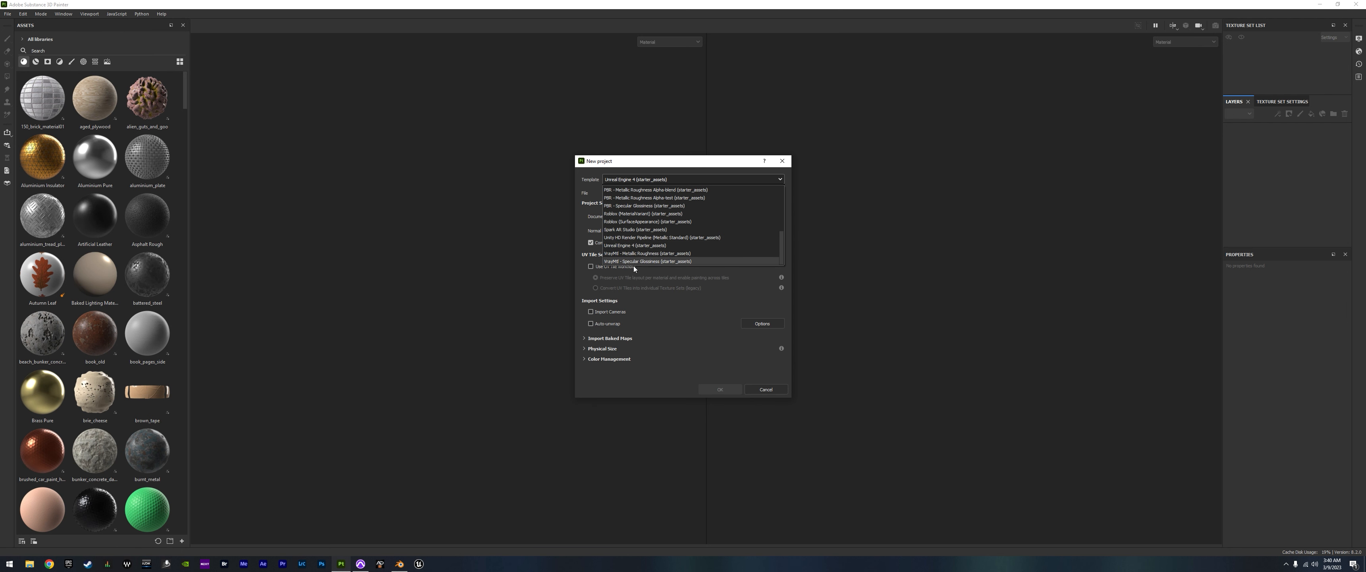
pyautogui.click(635, 246)
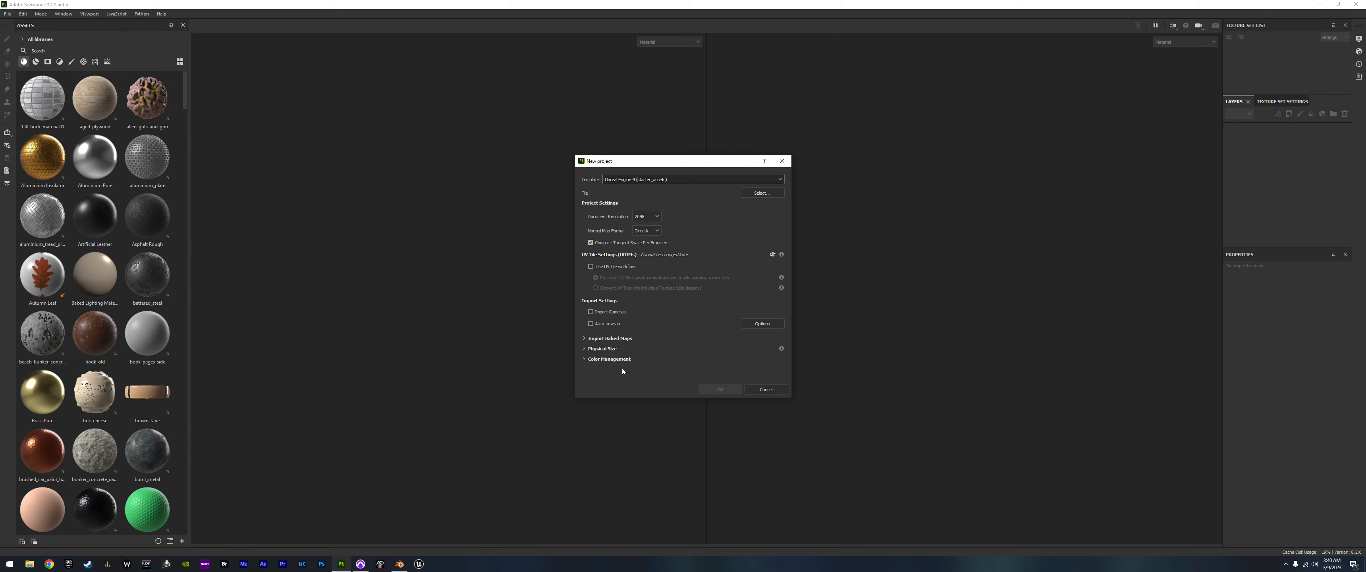
# - Choose GolfBallTurretComplete as the project's mesh file and create the project
pyautogui.click(759, 193)
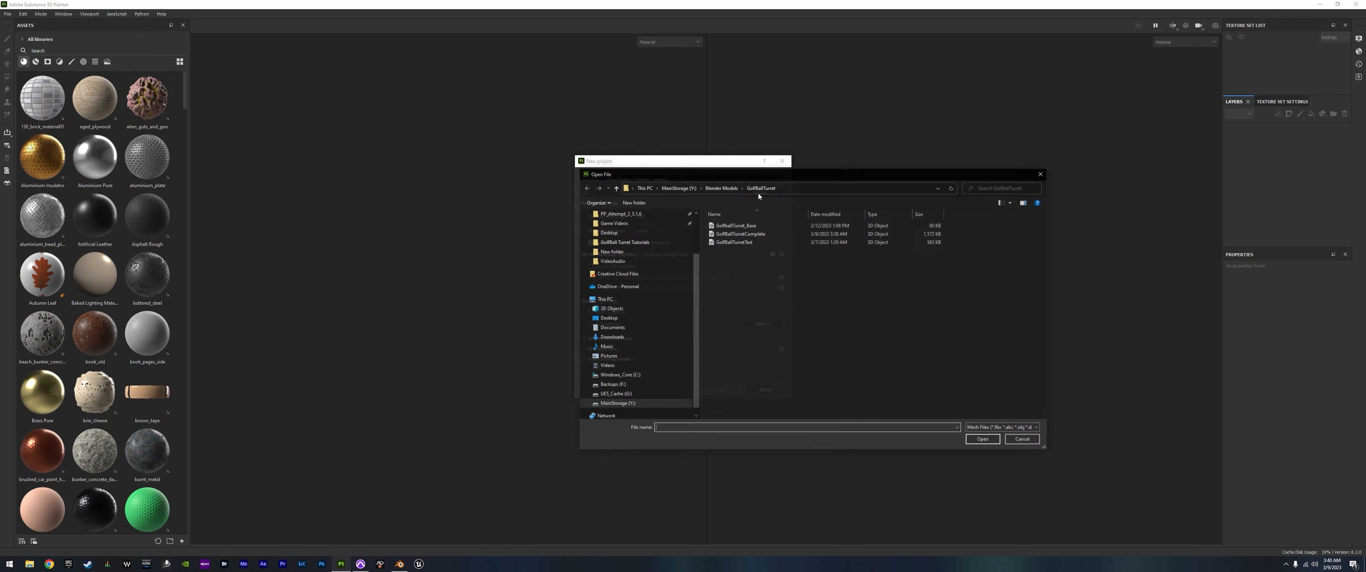
pyautogui.click(741, 234)
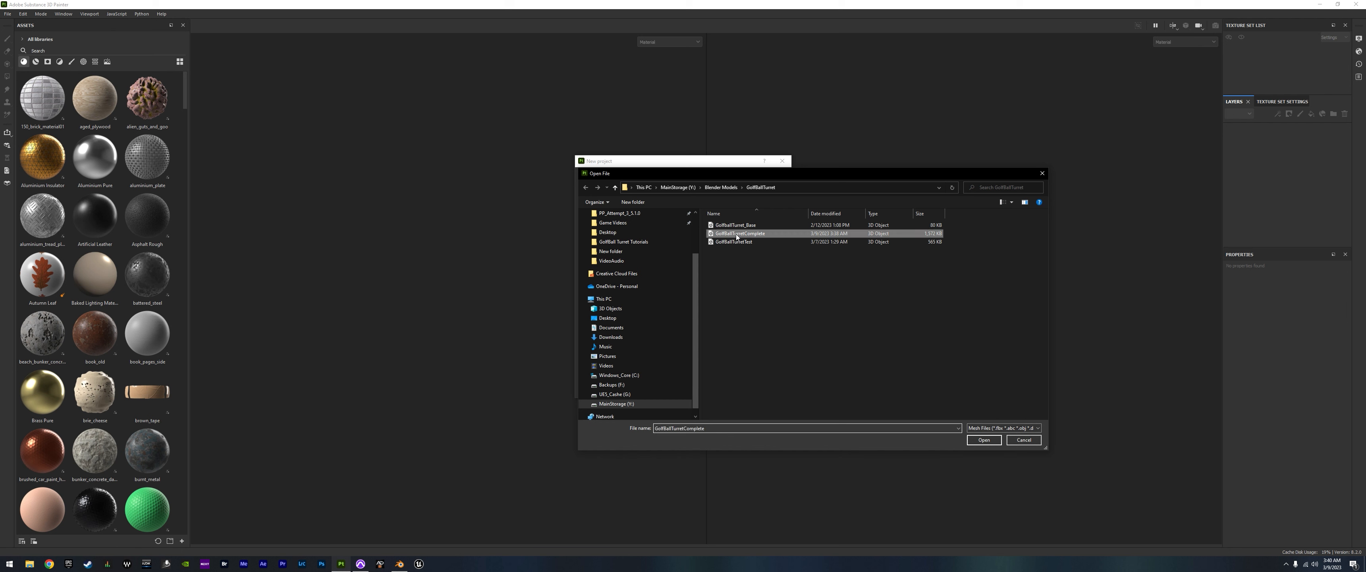
pyautogui.click(984, 439)
pyautogui.click(720, 389)
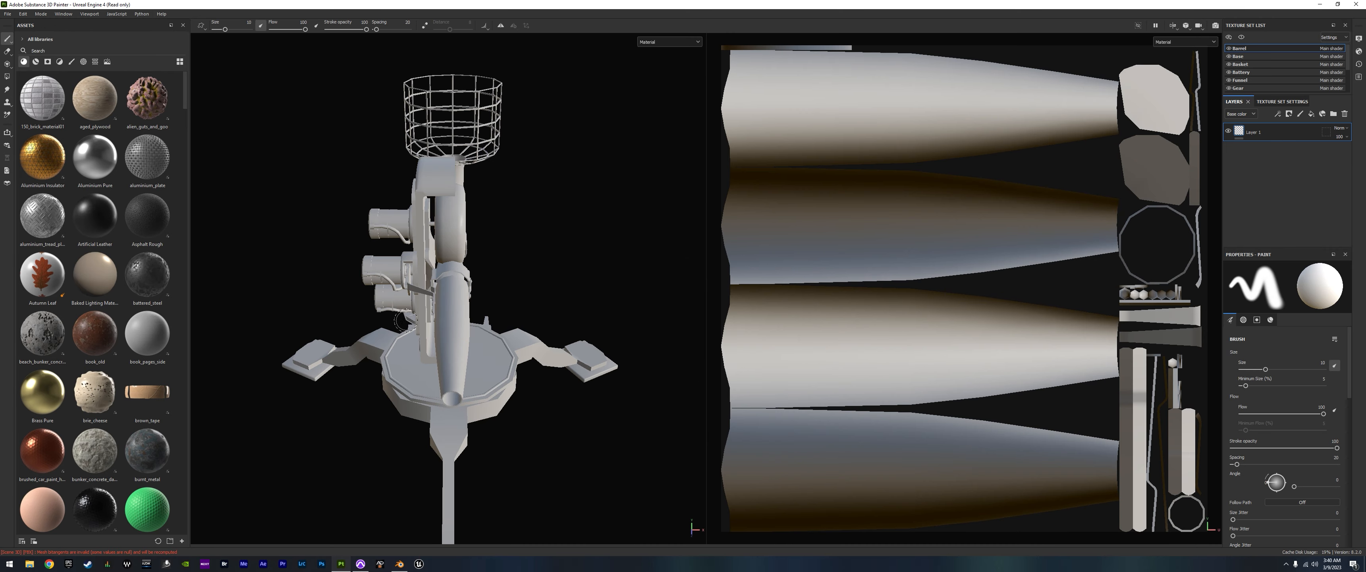
# - Examine the imported turret from all sides, checking the motors, wheels, barrel, basket and base for shading or missing-face problems
pyautogui.keyDown('alt'); pyautogui.moveTo(393, 321); pyautogui.dragTo(249, 263); pyautogui.keyUp('alt')
pyautogui.keyDown('alt'); pyautogui.moveTo(424, 312); pyautogui.dragTo(557, 234, button='middle'); pyautogui.keyUp('alt')
pyautogui.moveTo(557, 234)
pyautogui.keyDown('alt'); pyautogui.mouseDown()
pyautogui.moveTo(455, 318)
pyautogui.moveTo(866, 326)
pyautogui.moveTo(644, 338)
pyautogui.moveTo(596, 326)
pyautogui.moveTo(604, 285)
pyautogui.moveTo(760, 300)
pyautogui.mouseUp(); pyautogui.keyUp('alt')
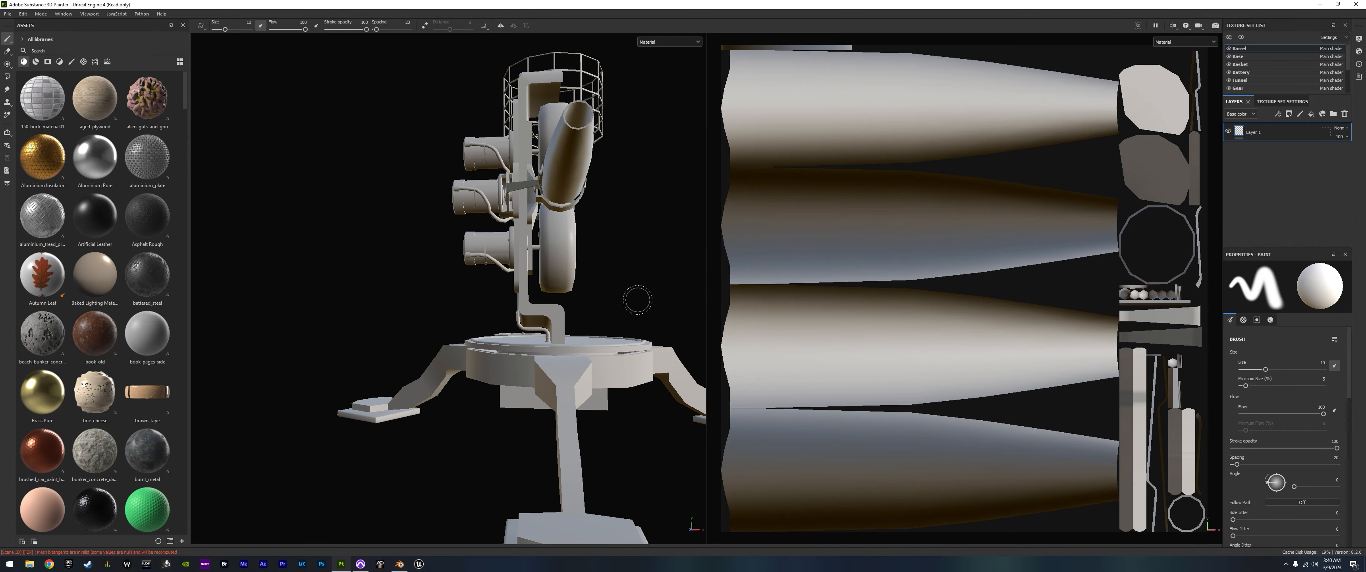
pyautogui.keyDown('alt'); pyautogui.moveTo(638, 300); pyautogui.dragTo(533, 406); pyautogui.keyUp('alt')
pyautogui.keyDown('alt'); pyautogui.moveTo(508, 241); pyautogui.dragTo(479, 377, button='middle'); pyautogui.keyUp('alt')
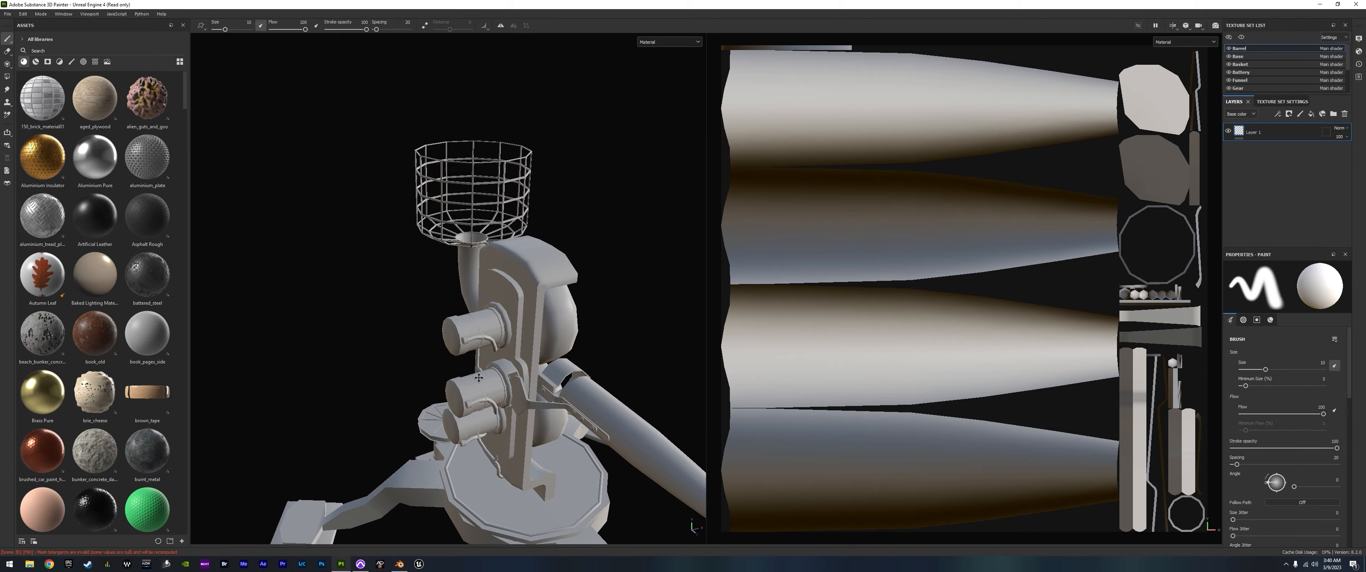
pyautogui.keyDown('alt'); pyautogui.moveTo(439, 311); pyautogui.dragTo(610, 270); pyautogui.keyUp('alt')
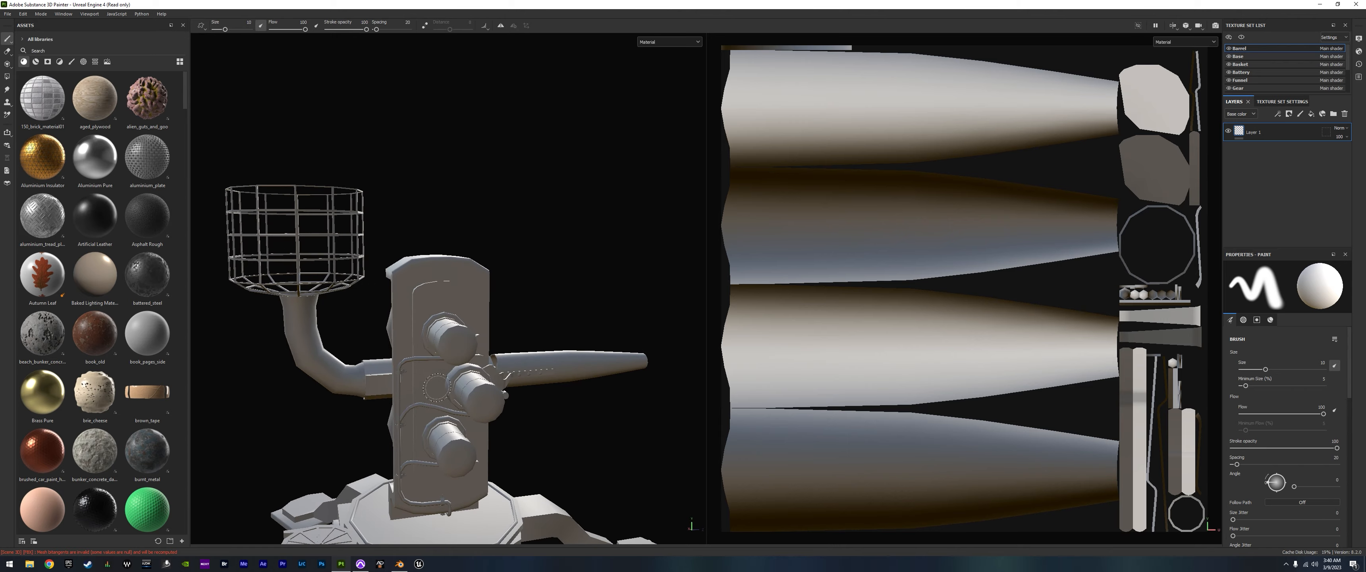
pyautogui.keyDown('alt'); pyautogui.moveTo(435, 387); pyautogui.dragTo(456, 208); pyautogui.keyUp('alt')
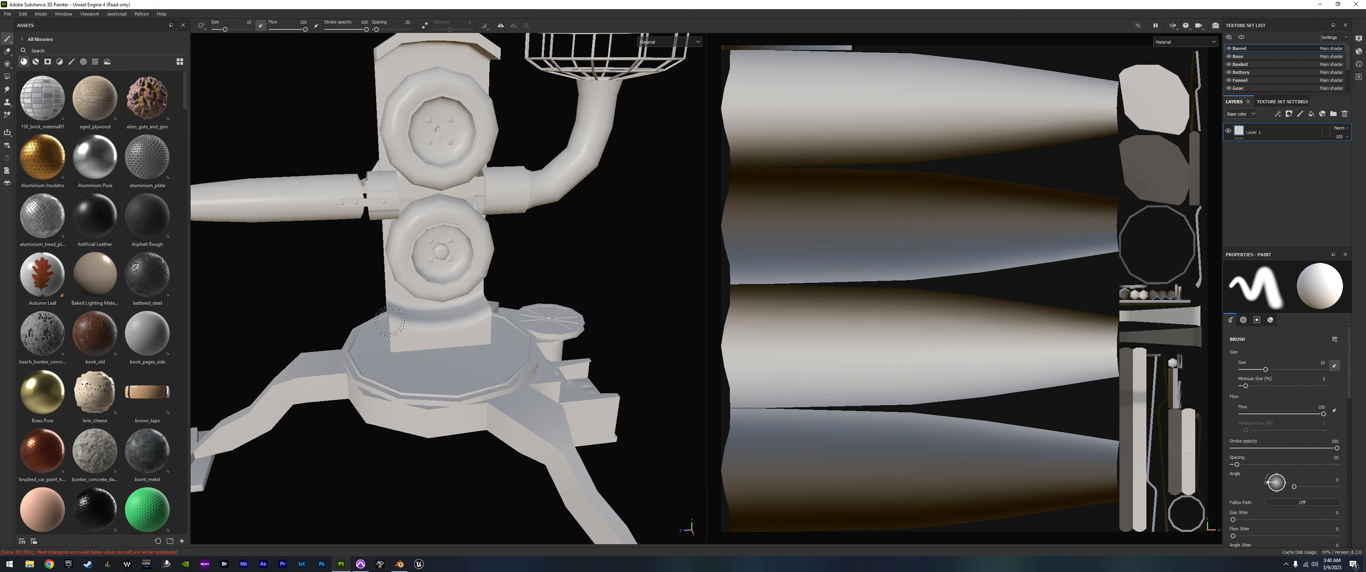
pyautogui.keyDown('alt'); pyautogui.moveTo(389, 320); pyautogui.dragTo(396, 322); pyautogui.keyUp('alt')
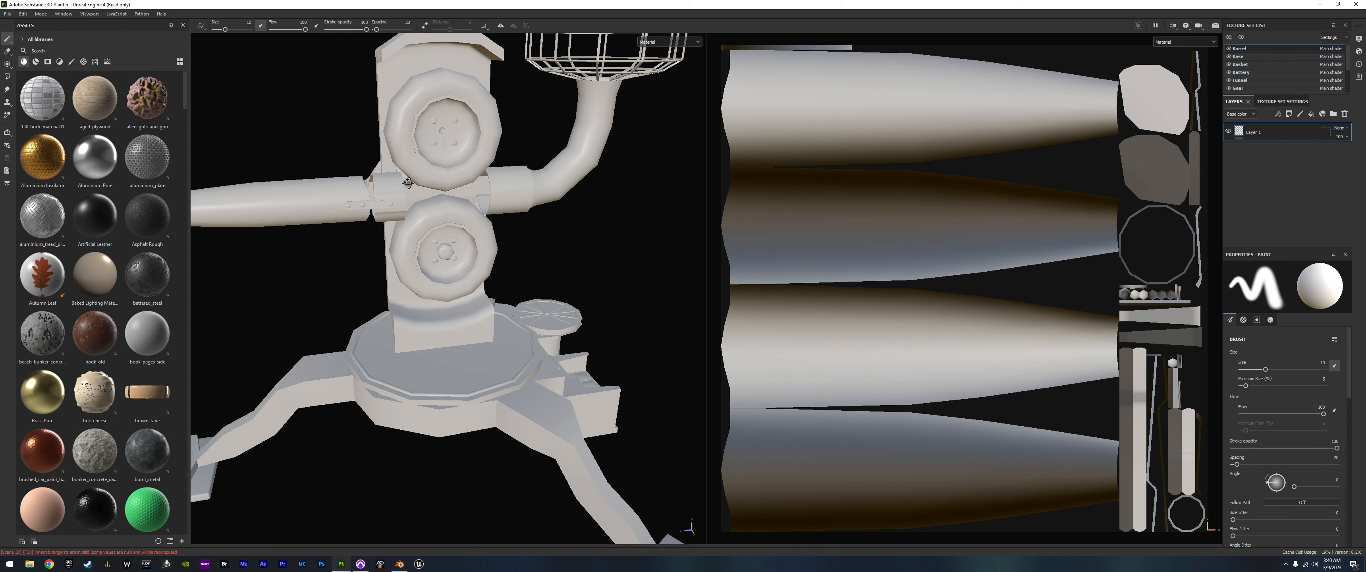
pyautogui.keyDown('alt'); pyautogui.moveTo(452, 139); pyautogui.dragTo(467, 242); pyautogui.keyUp('alt')
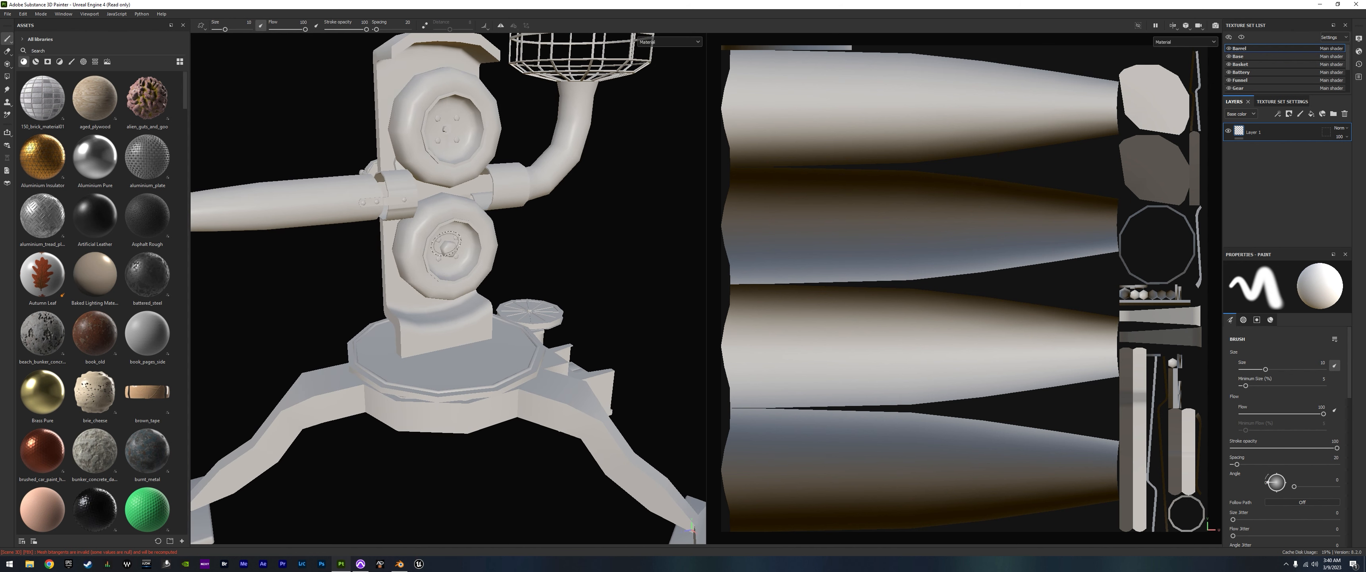
pyautogui.moveTo(368, 292)
pyautogui.keyDown('alt'); pyautogui.mouseDown()
pyautogui.moveTo(534, 259)
pyautogui.moveTo(366, 241)
pyautogui.moveTo(503, 218)
pyautogui.moveTo(403, 276)
pyautogui.moveTo(422, 363)
pyautogui.mouseUp(); pyautogui.keyUp('alt')
pyautogui.keyDown('alt'); pyautogui.moveTo(422, 363); pyautogui.dragTo(441, 297, button='middle'); pyautogui.keyUp('alt')
pyautogui.keyDown('alt'); pyautogui.moveTo(441, 297); pyautogui.dragTo(604, 278); pyautogui.keyUp('alt')
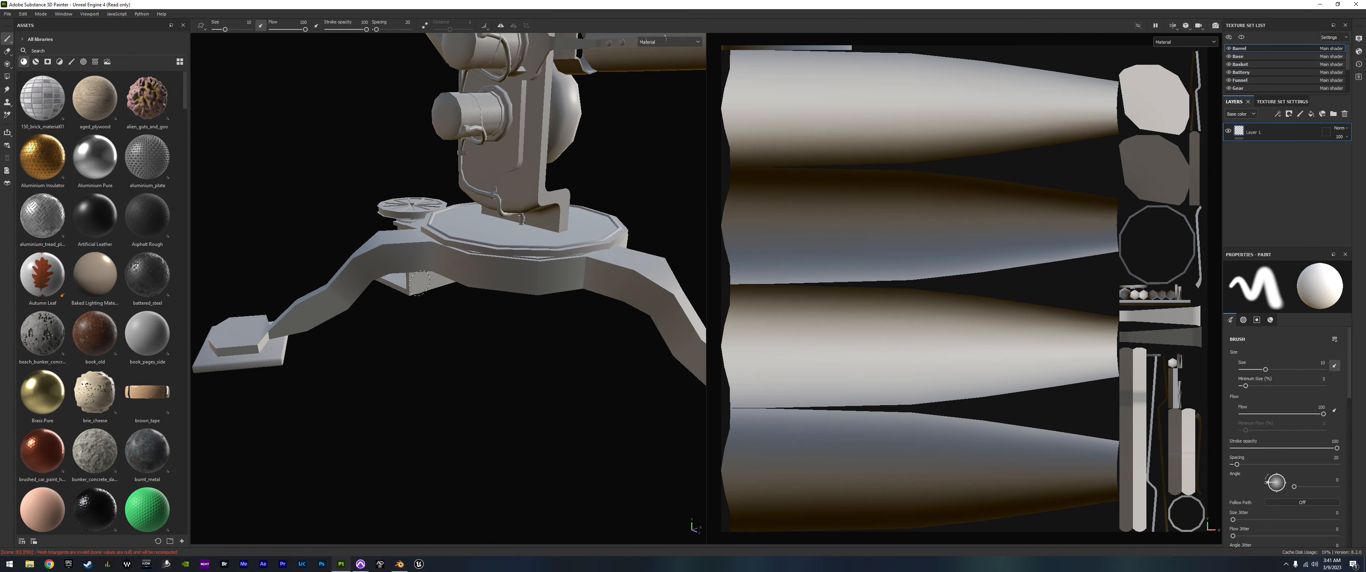
pyautogui.moveTo(419, 283)
pyautogui.keyDown('alt'); pyautogui.mouseDown()
pyautogui.moveTo(552, 311)
pyautogui.moveTo(484, 318)
pyautogui.moveTo(582, 263)
pyautogui.moveTo(634, 285)
pyautogui.moveTo(469, 273)
pyautogui.mouseUp(); pyautogui.keyUp('alt')
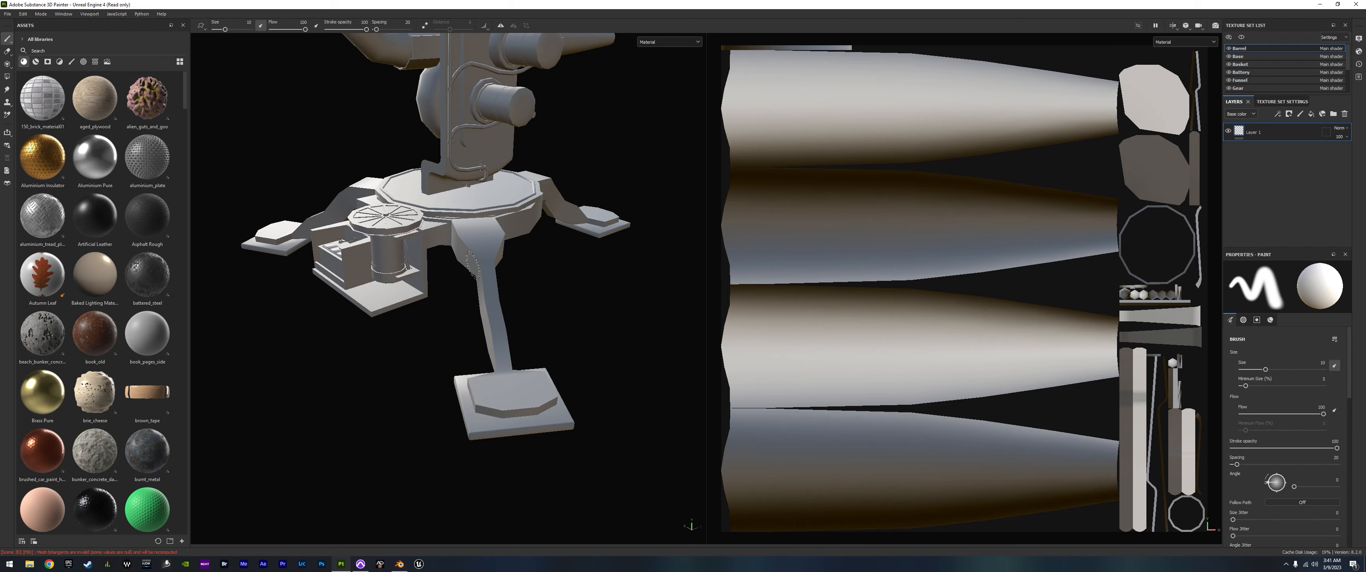
pyautogui.keyDown('alt'); pyautogui.moveTo(383, 328); pyautogui.dragTo(589, 315); pyautogui.keyUp('alt')
pyautogui.moveTo(321, 284)
pyautogui.keyDown('alt'); pyautogui.mouseDown()
pyautogui.moveTo(435, 370)
pyautogui.moveTo(402, 296)
pyautogui.moveTo(484, 277)
pyautogui.mouseUp(); pyautogui.keyUp('alt')
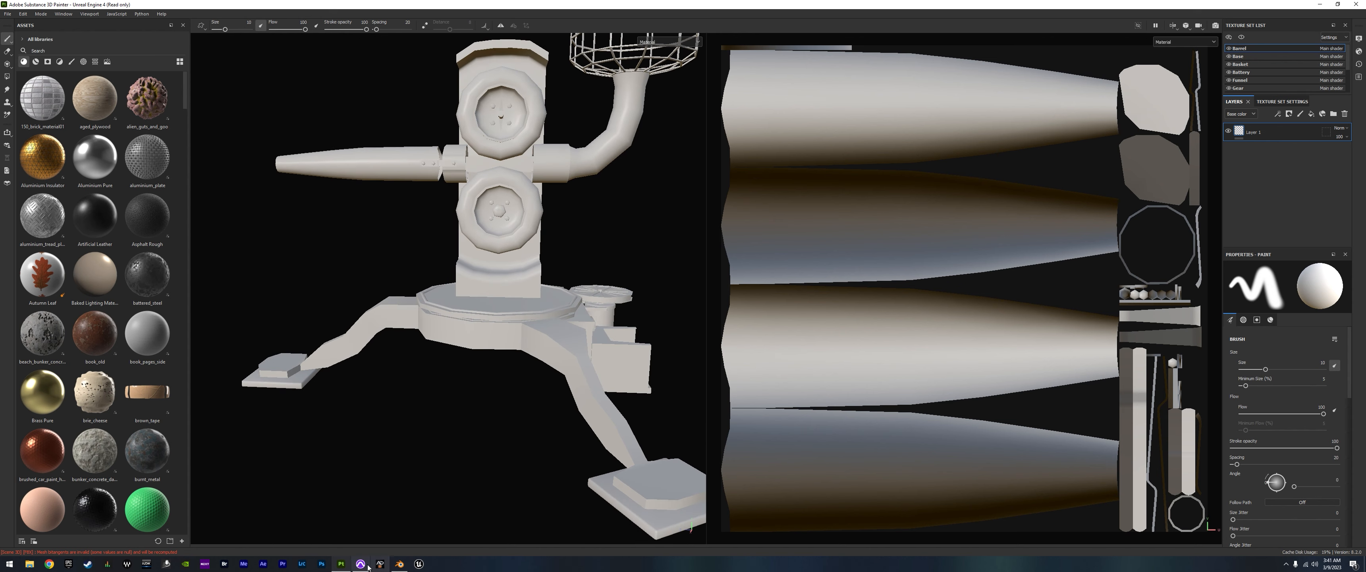
# - Switch to Blender and recalculate the normals of the selected turret meshes to face outside
pyautogui.click(399, 564)
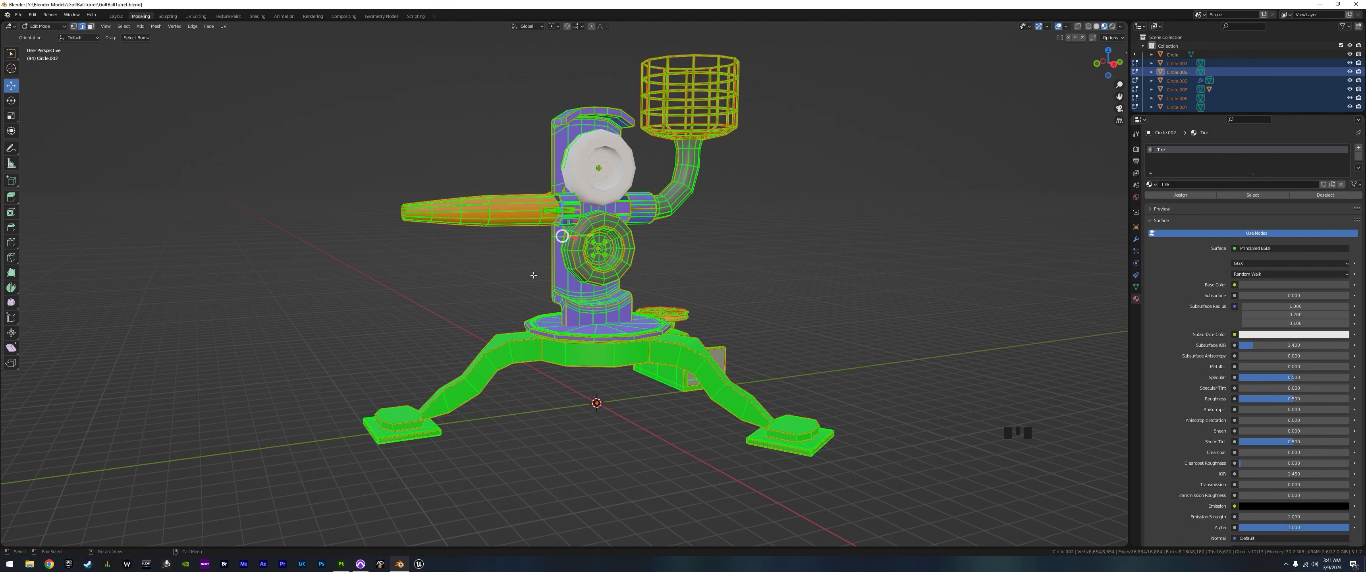
pyautogui.hotkey('alt', 'n')
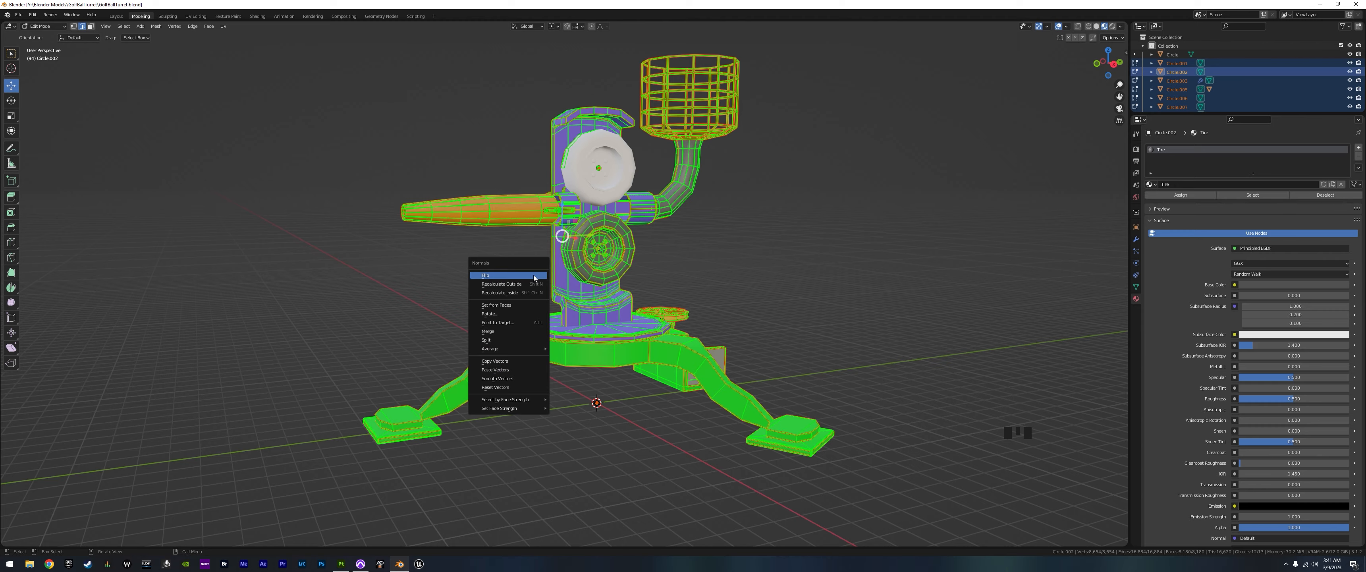
pyautogui.click(505, 284)
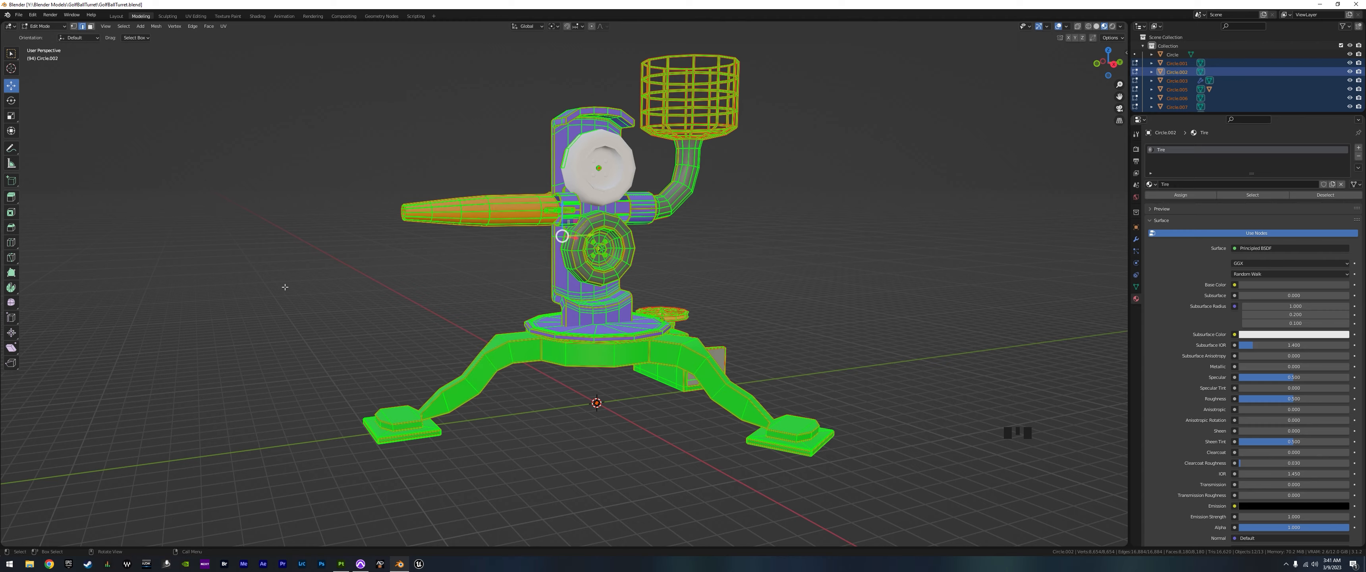
pyautogui.moveTo(450, 311); pyautogui.dragTo(620, 283, button='middle')
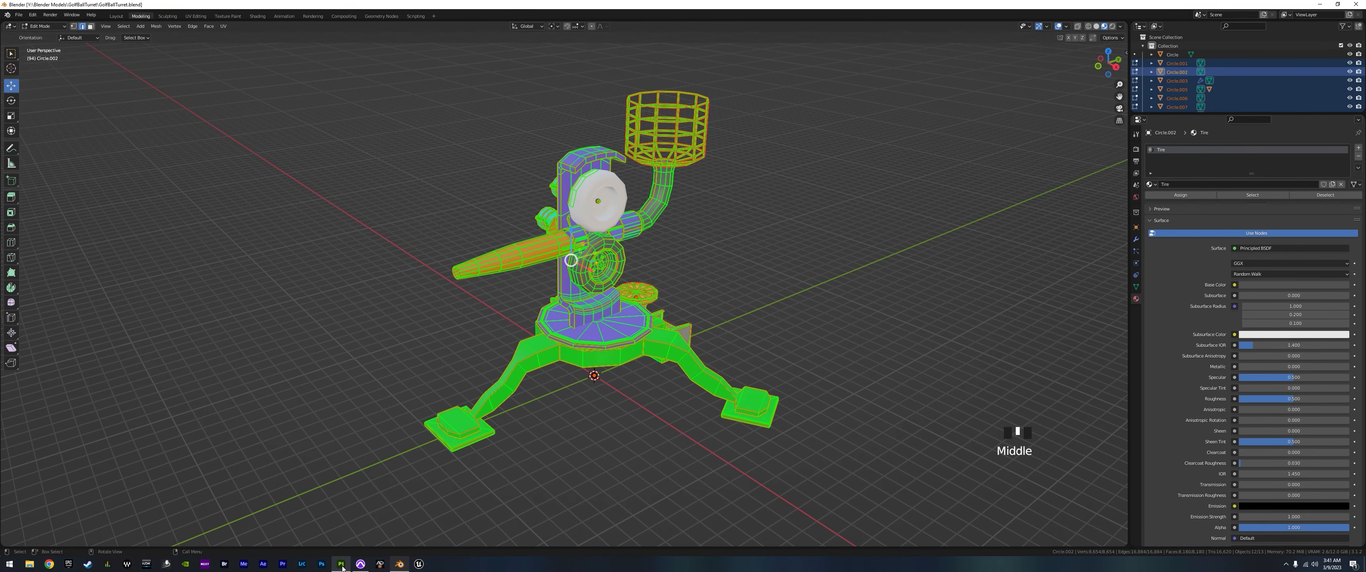
pyautogui.moveTo(344, 566)
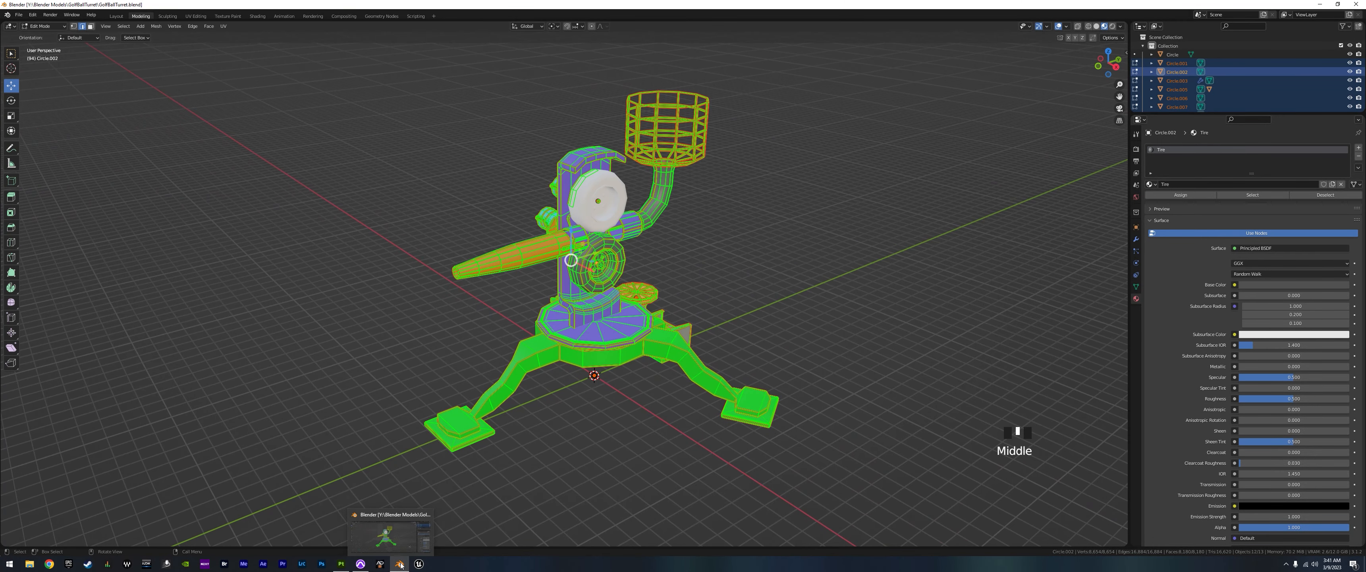
# - Switch to Substance 3D Painter, view the turret from a new angle and enlarge the texture set list to show every set
pyautogui.click(344, 566)
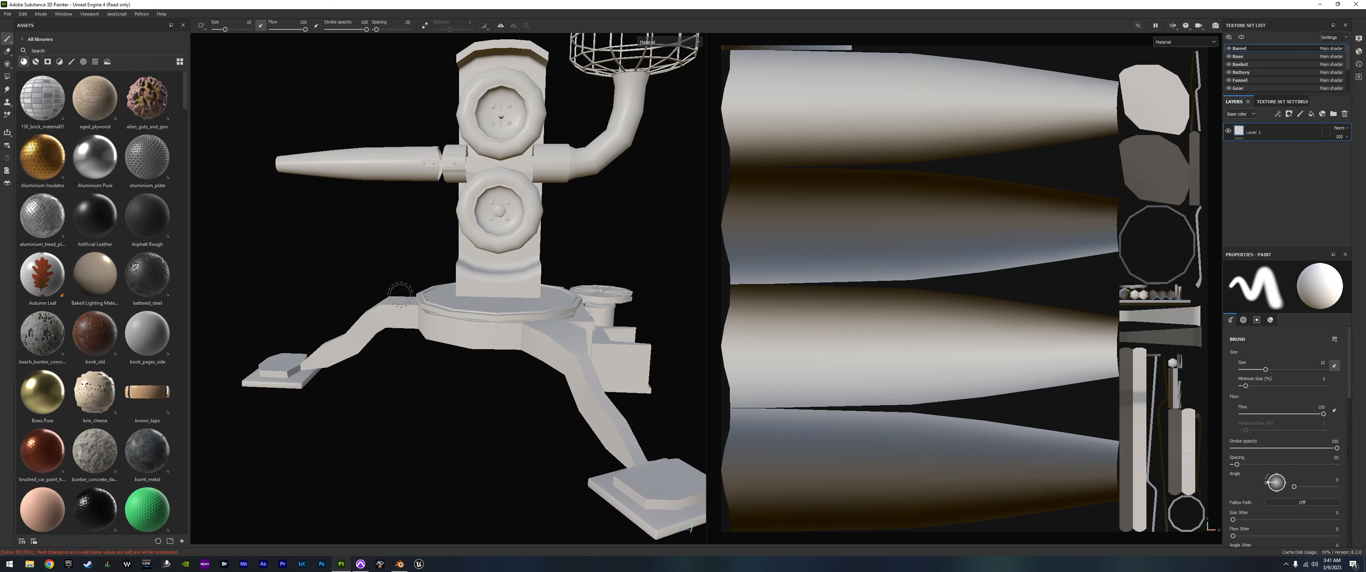
pyautogui.moveTo(395, 282)
pyautogui.keyDown('alt'); pyautogui.mouseDown()
pyautogui.moveTo(424, 276)
pyautogui.moveTo(420, 308)
pyautogui.moveTo(529, 276)
pyautogui.mouseUp(); pyautogui.keyUp('alt')
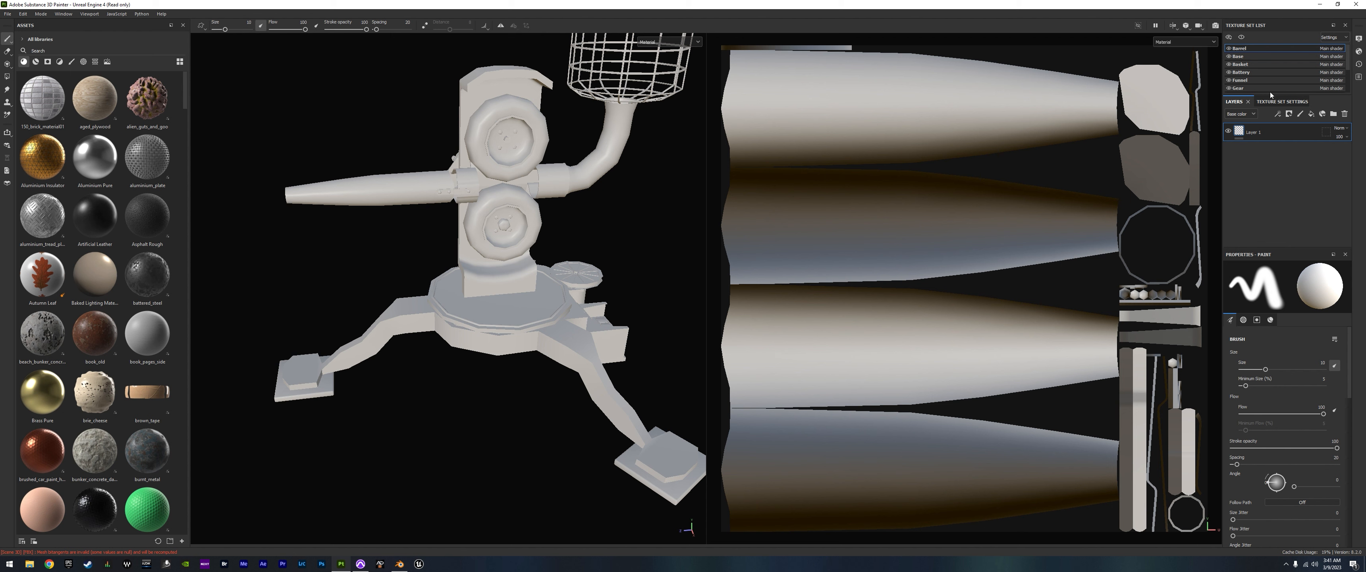
pyautogui.moveTo(1271, 94); pyautogui.dragTo(1268, 176)
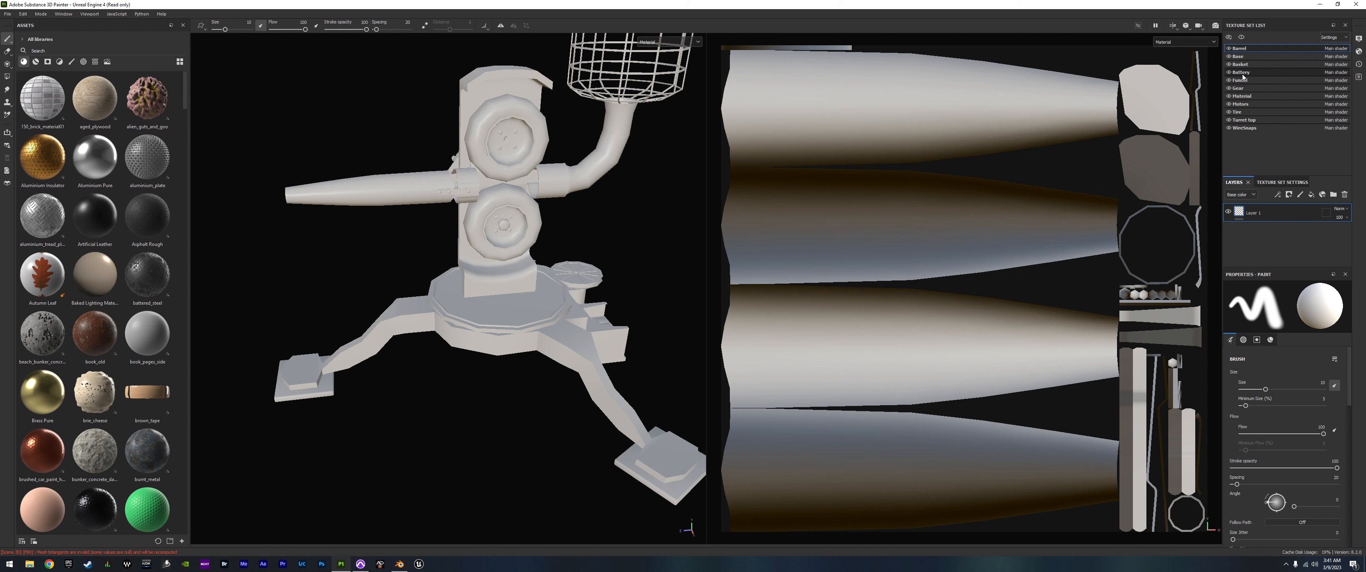
# - Examine the UV layouts of the texture sets from Base through Material, finishing on the Barrel set
pyautogui.click(1239, 57)
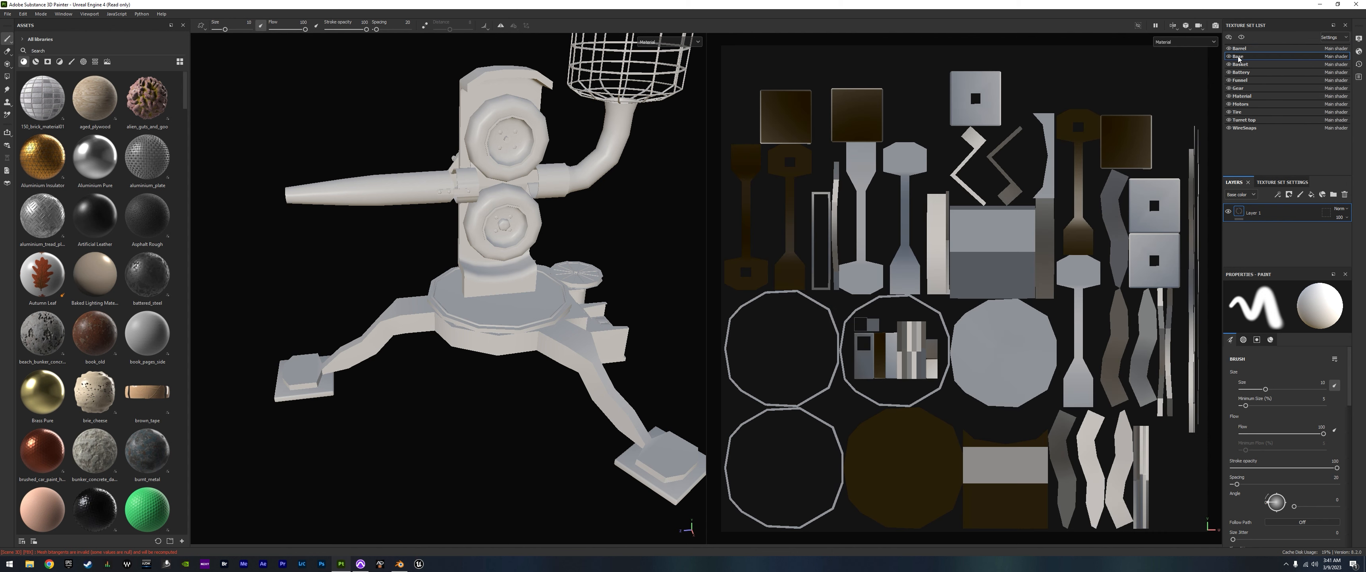
pyautogui.click(1240, 64)
pyautogui.click(1241, 72)
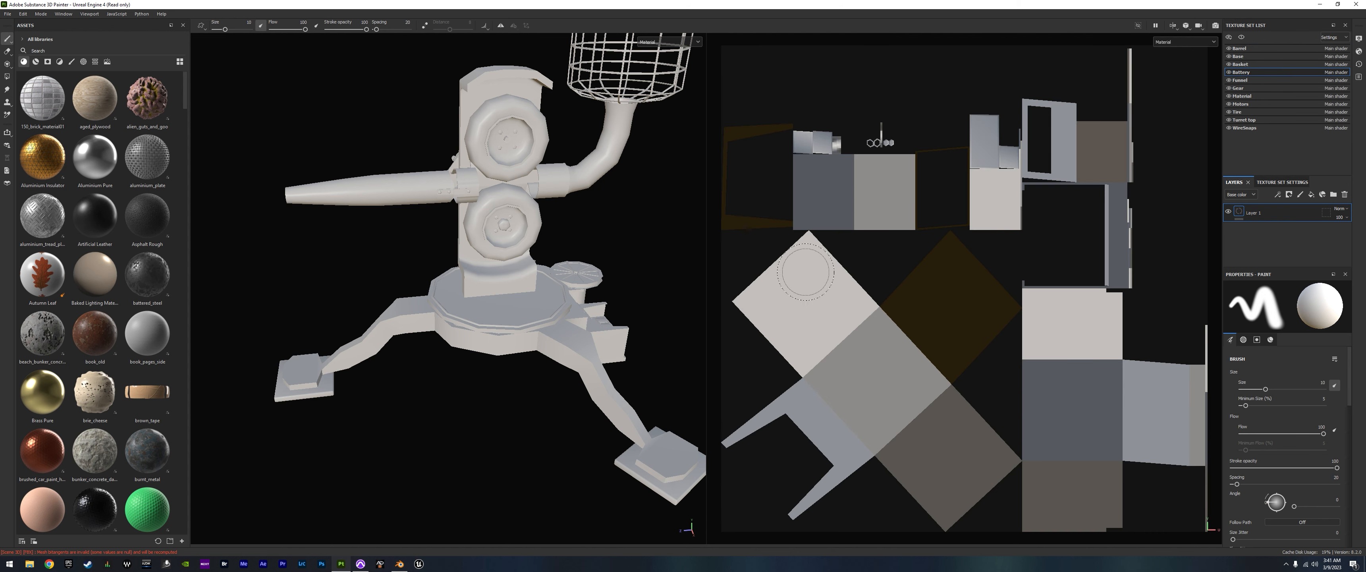
pyautogui.click(1240, 80)
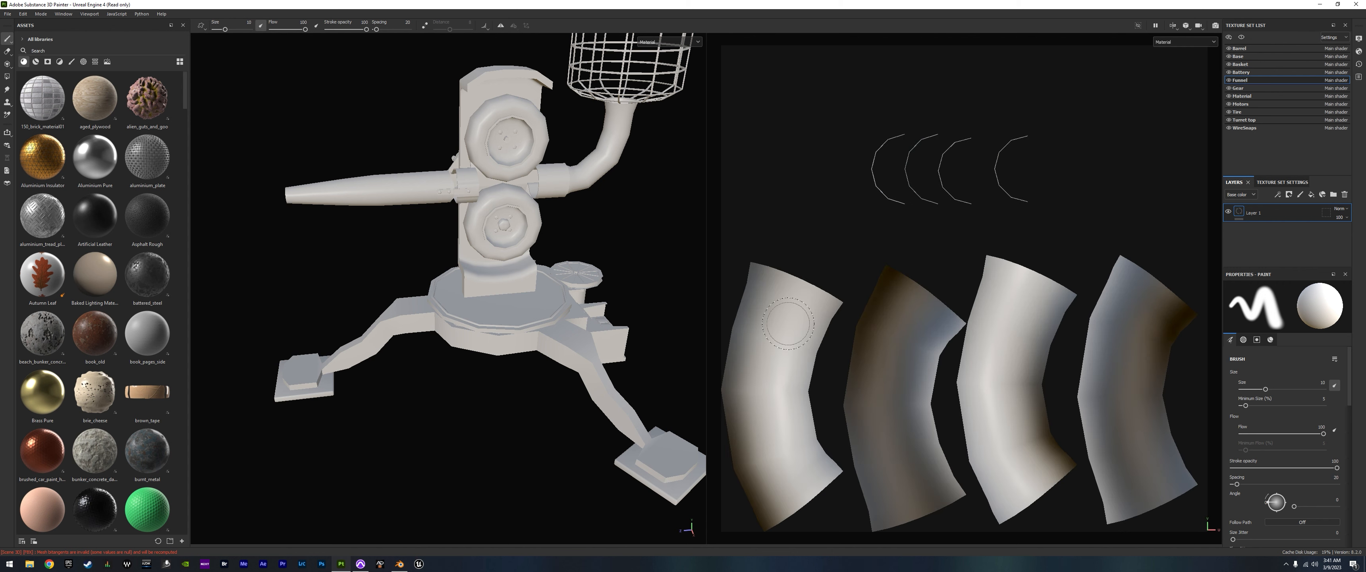
pyautogui.click(1238, 88)
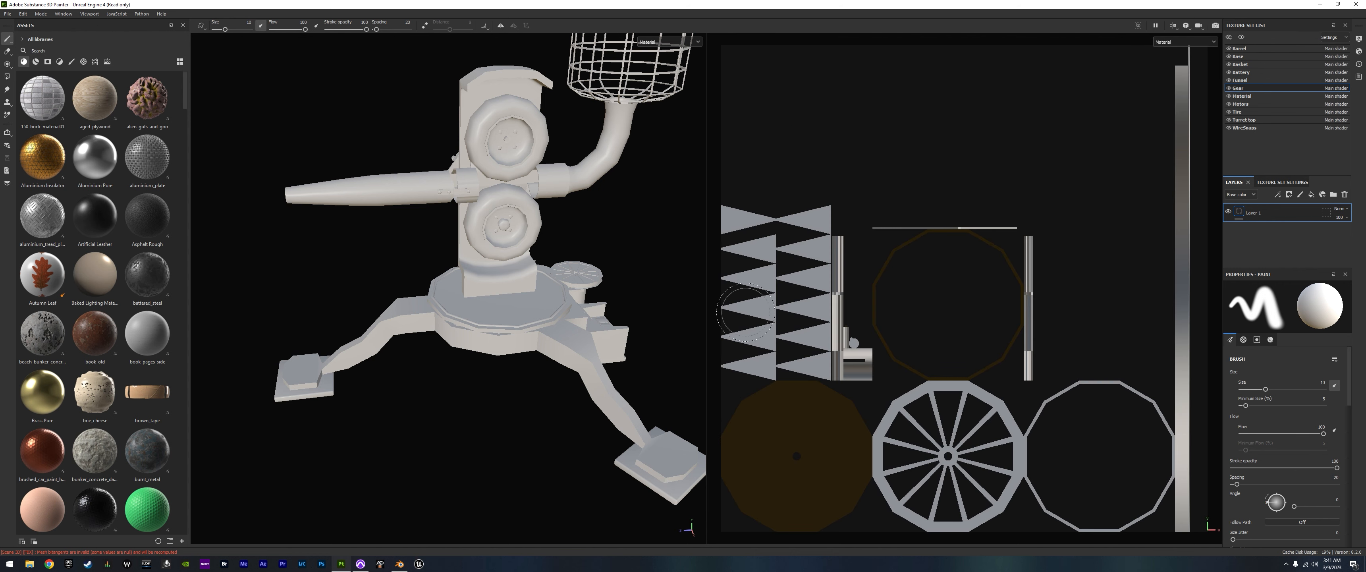
pyautogui.click(1242, 96)
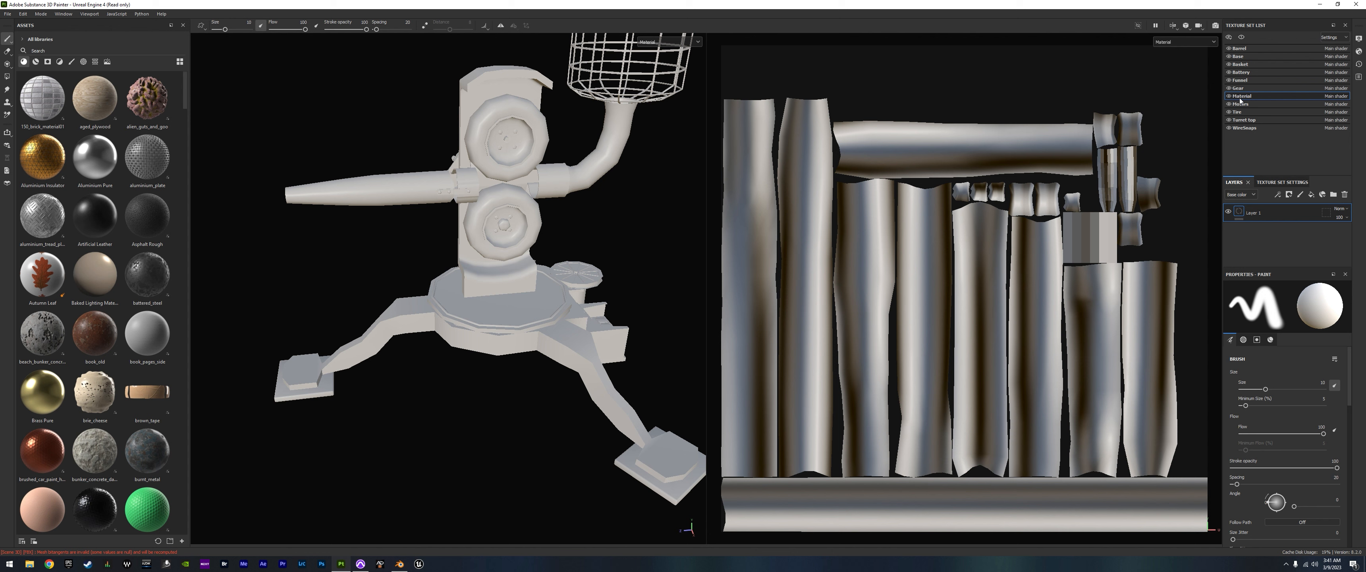
pyautogui.click(1241, 49)
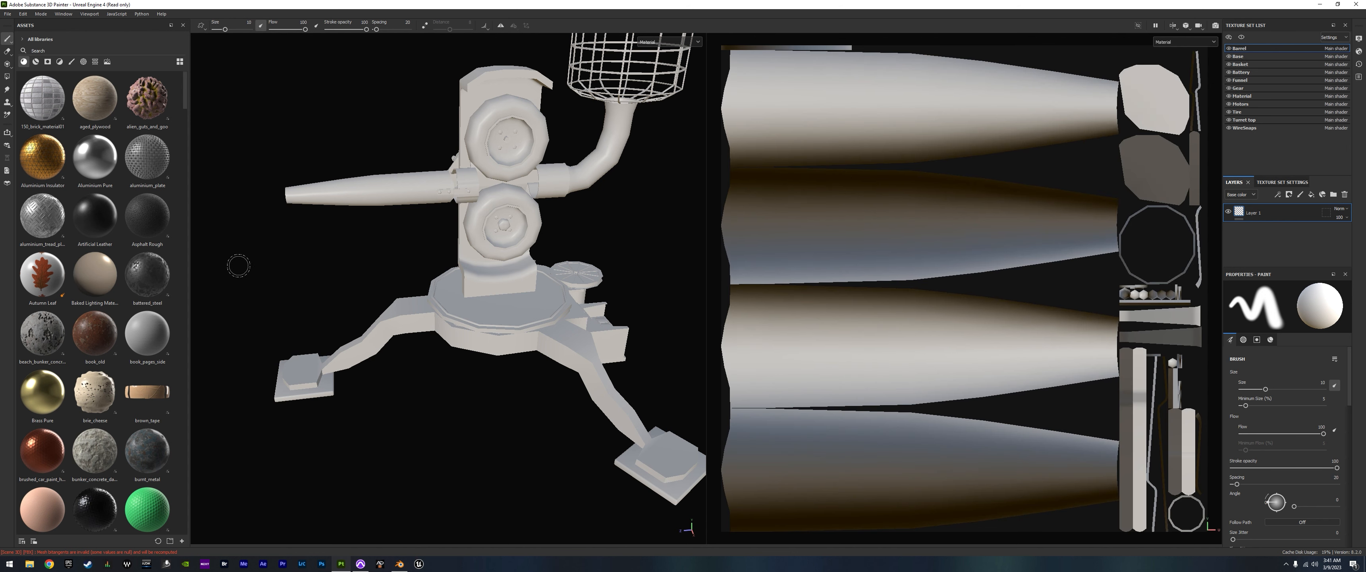
# - Try the aluminium_plate material on the turret top, inspect it on the model and undo it
pyautogui.moveTo(143, 163); pyautogui.dragTo(473, 84)
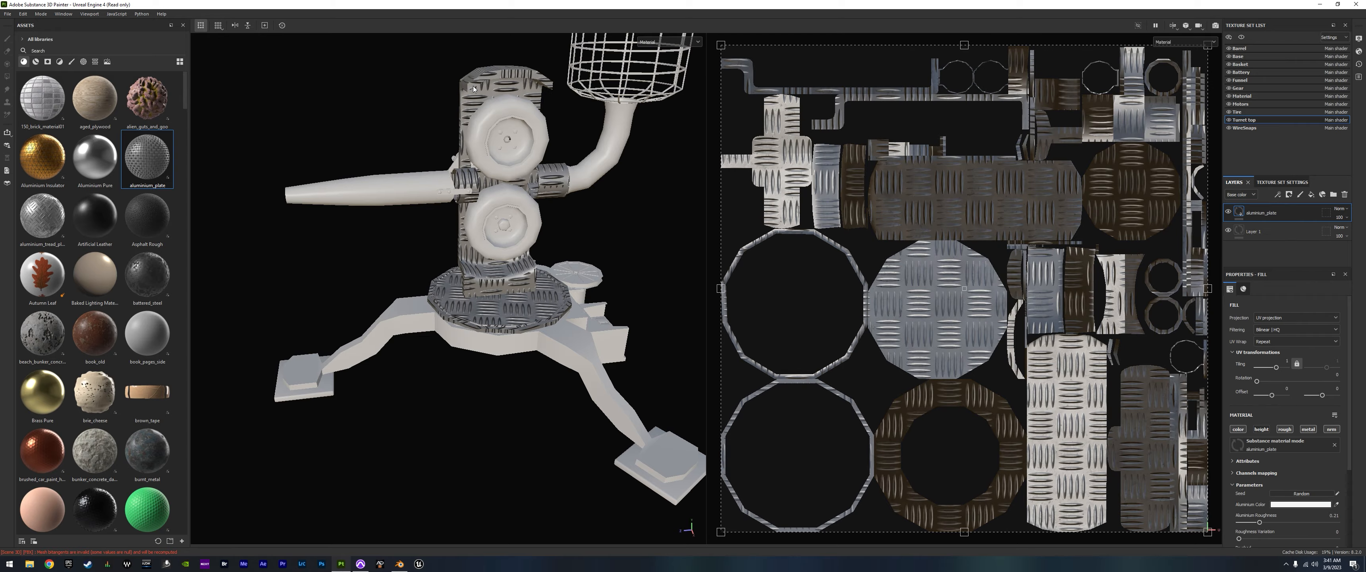
pyautogui.keyDown('alt'); pyautogui.moveTo(424, 362); pyautogui.dragTo(427, 311); pyautogui.keyUp('alt')
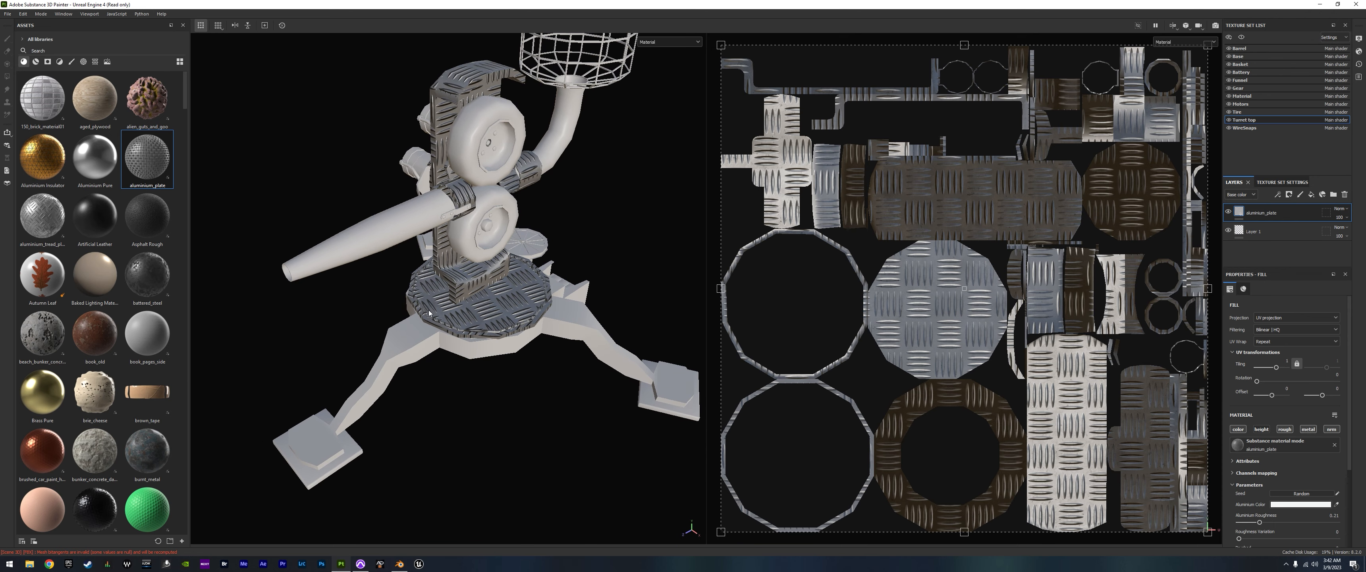
pyautogui.hotkey('ctrl', 'z')
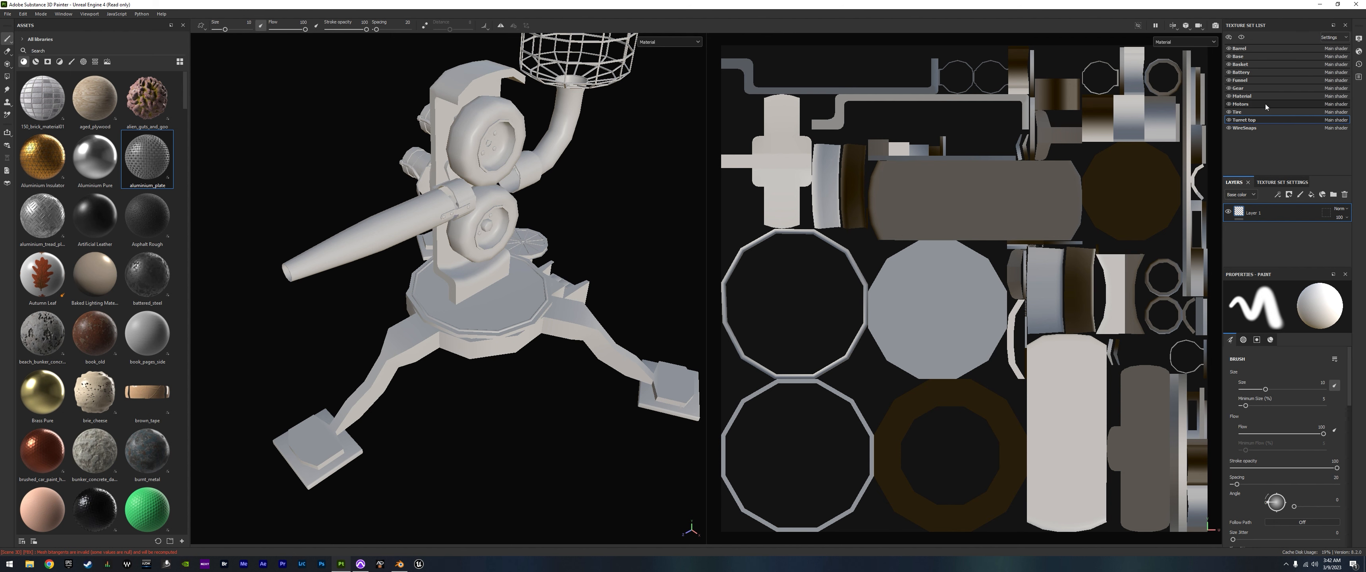
# - Review the Barrel, Base, Basket and Battery texture sets and examine the whole turret from the front
pyautogui.click(1251, 49)
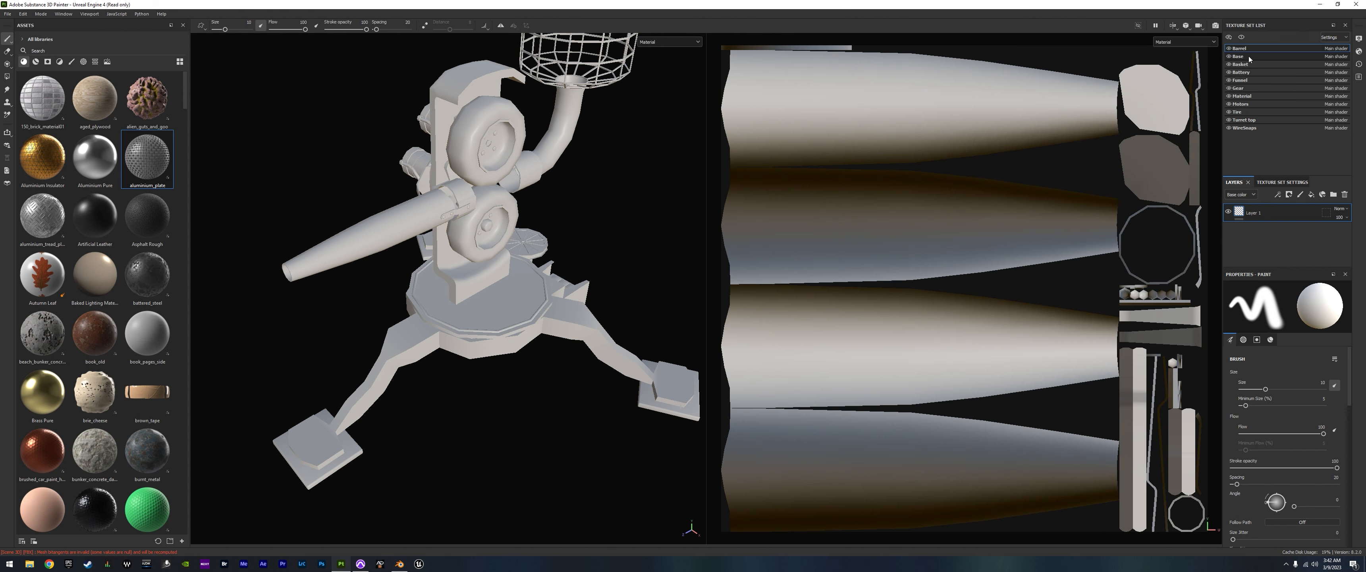
pyautogui.click(1251, 56)
pyautogui.click(1251, 64)
pyautogui.click(1249, 72)
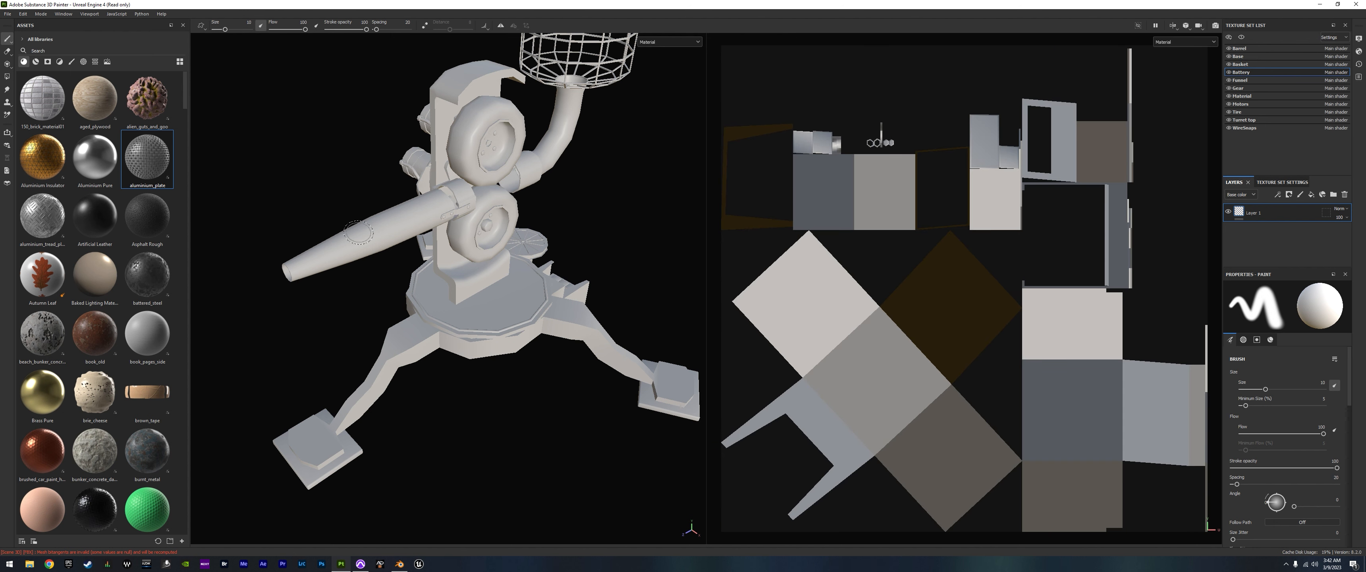
pyautogui.keyDown('alt'); pyautogui.moveTo(402, 339); pyautogui.dragTo(373, 275); pyautogui.keyUp('alt')
pyautogui.keyDown('alt'); pyautogui.moveTo(373, 275); pyautogui.dragTo(402, 266, button='middle'); pyautogui.keyUp('alt')
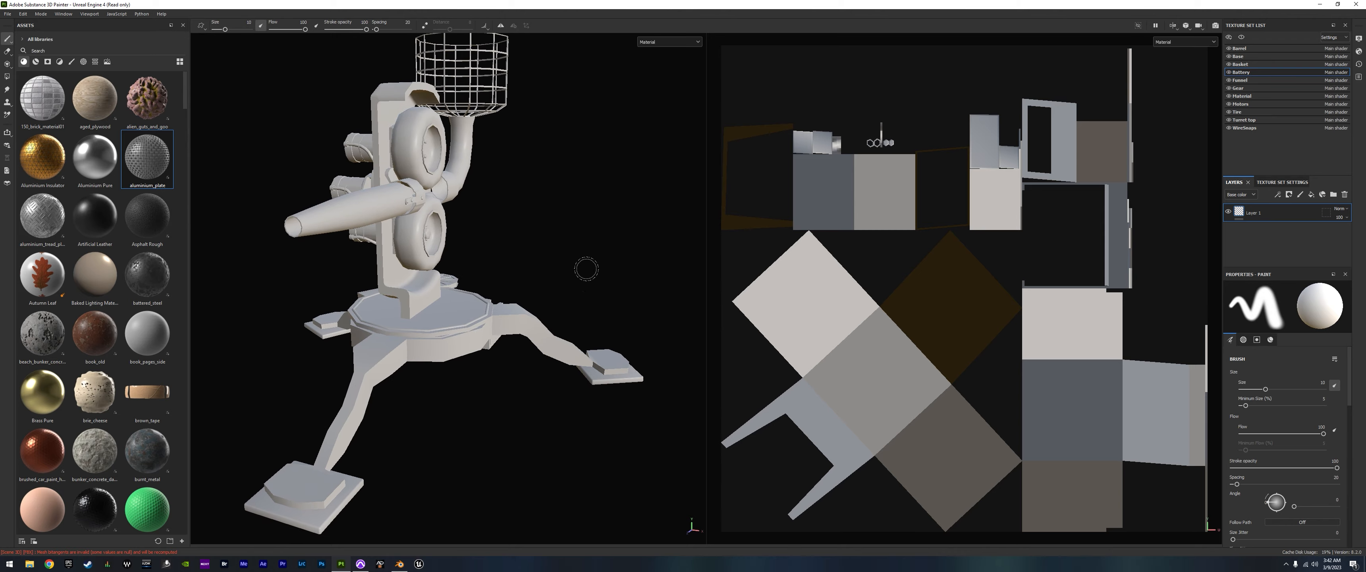
pyautogui.moveTo(586, 269)
pyautogui.keyDown('alt'); pyautogui.mouseDown(button='right')
pyautogui.moveTo(354, 269)
pyautogui.moveTo(555, 249)
pyautogui.moveTo(509, 255)
pyautogui.moveTo(427, 214)
pyautogui.moveTo(427, 242)
pyautogui.moveTo(426, 186)
pyautogui.moveTo(423, 333)
pyautogui.mouseUp(button='right'); pyautogui.keyUp('alt')
pyautogui.moveTo(416, 276)
pyautogui.keyDown('alt'); pyautogui.mouseDown()
pyautogui.moveTo(587, 244)
pyautogui.moveTo(385, 261)
pyautogui.moveTo(413, 273)
pyautogui.mouseUp(); pyautogui.keyUp('alt')
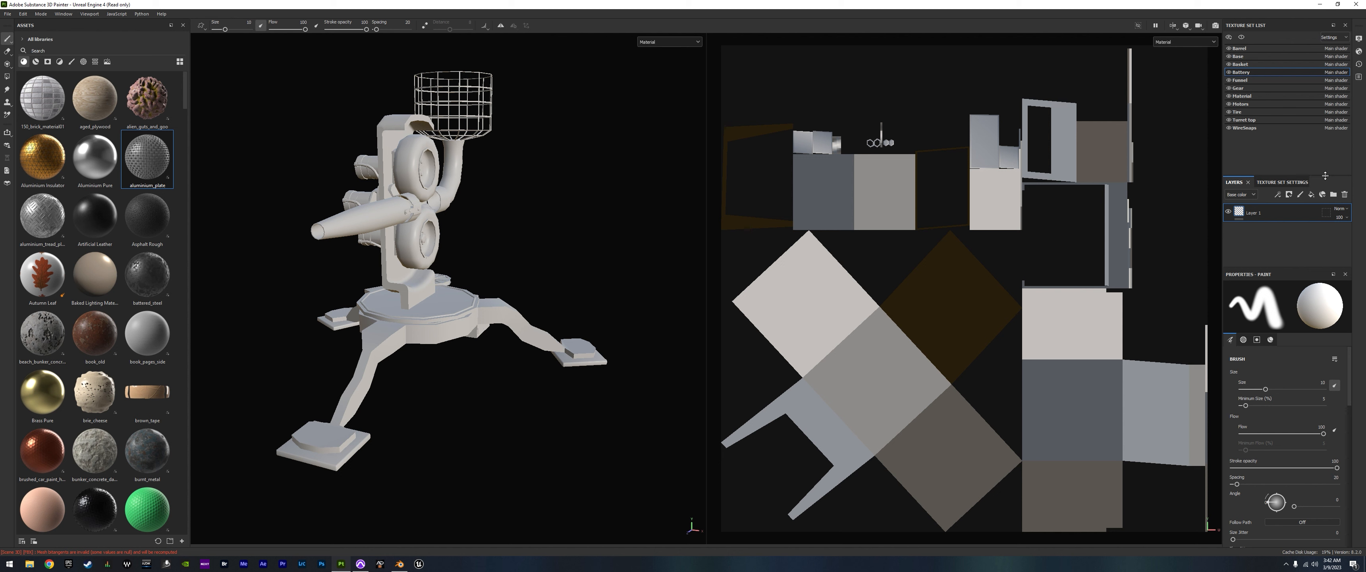
# - Shrink the texture set list and layer stack to give the brush properties more room, and look through the brush settings
pyautogui.moveTo(1325, 175); pyautogui.dragTo(1314, 105)
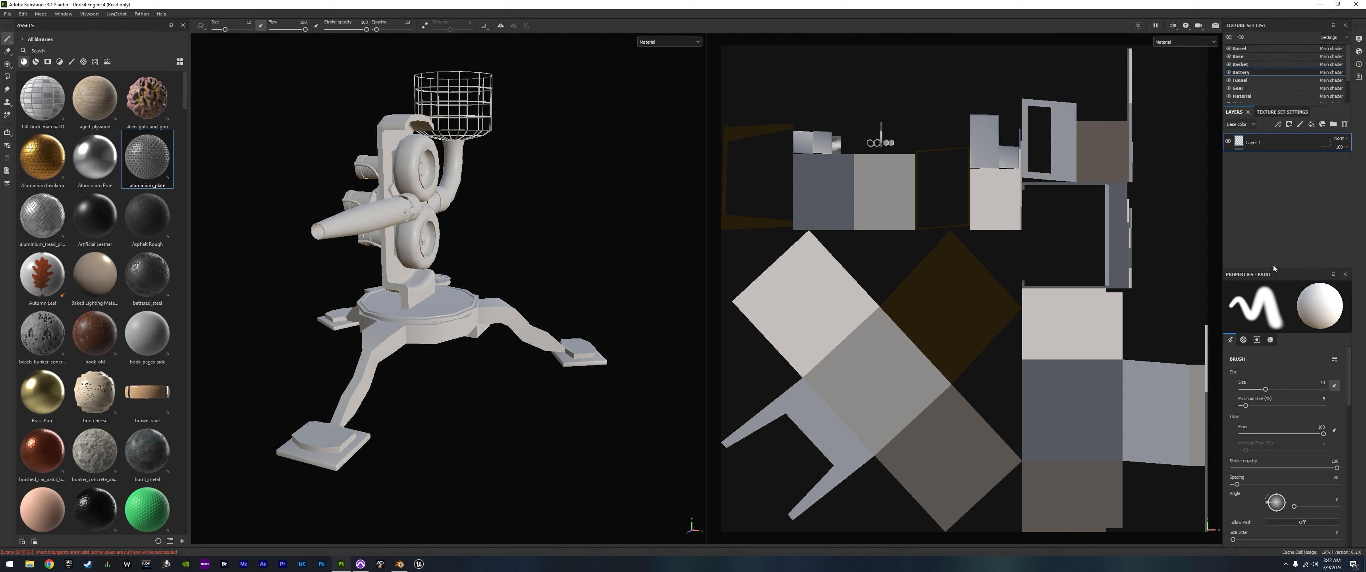
pyautogui.moveTo(1278, 267); pyautogui.dragTo(1278, 212)
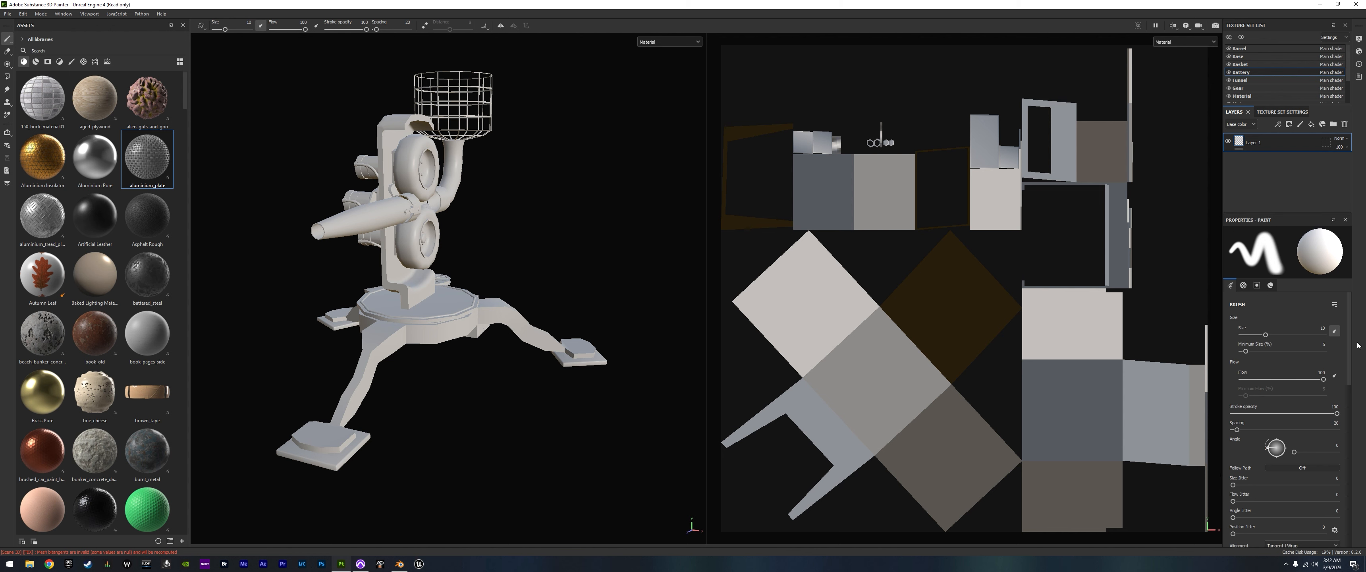
pyautogui.scroll(-5, 1281, 433)
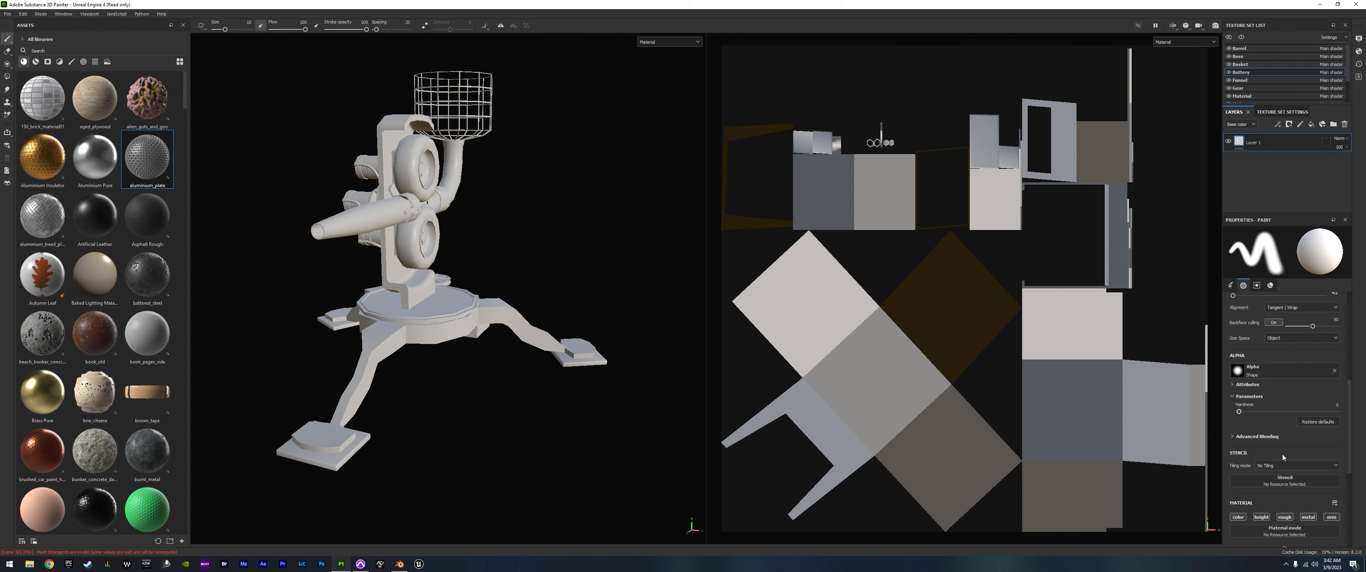
pyautogui.scroll(3, 1284, 457)
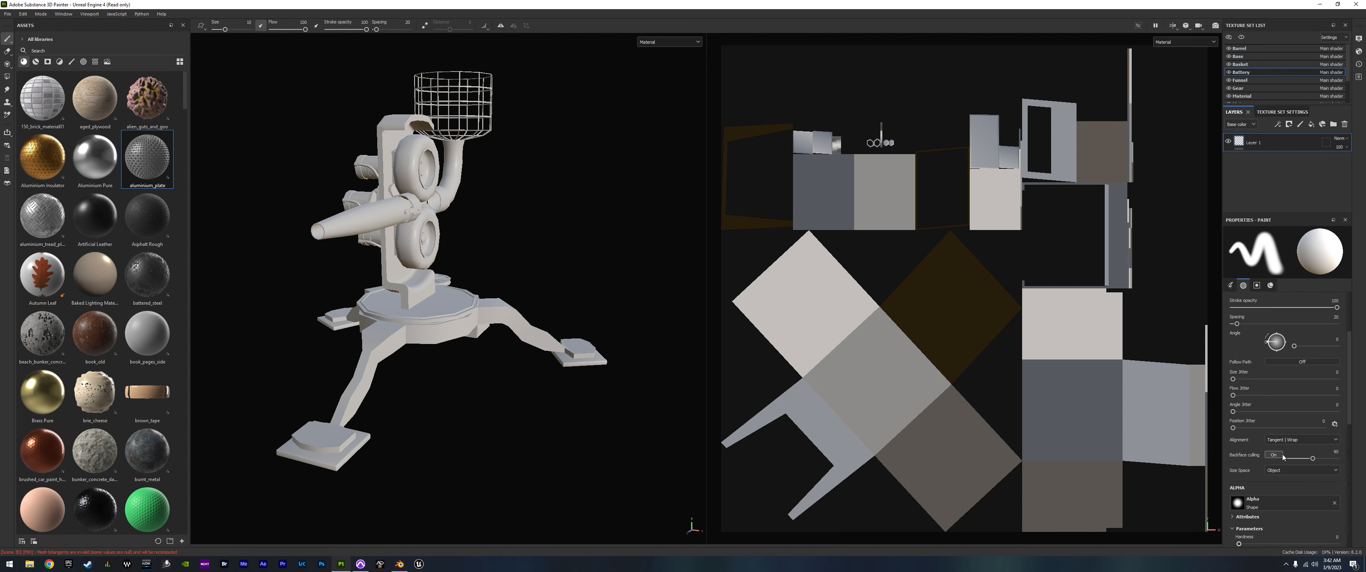
pyautogui.scroll(2, 1284, 457)
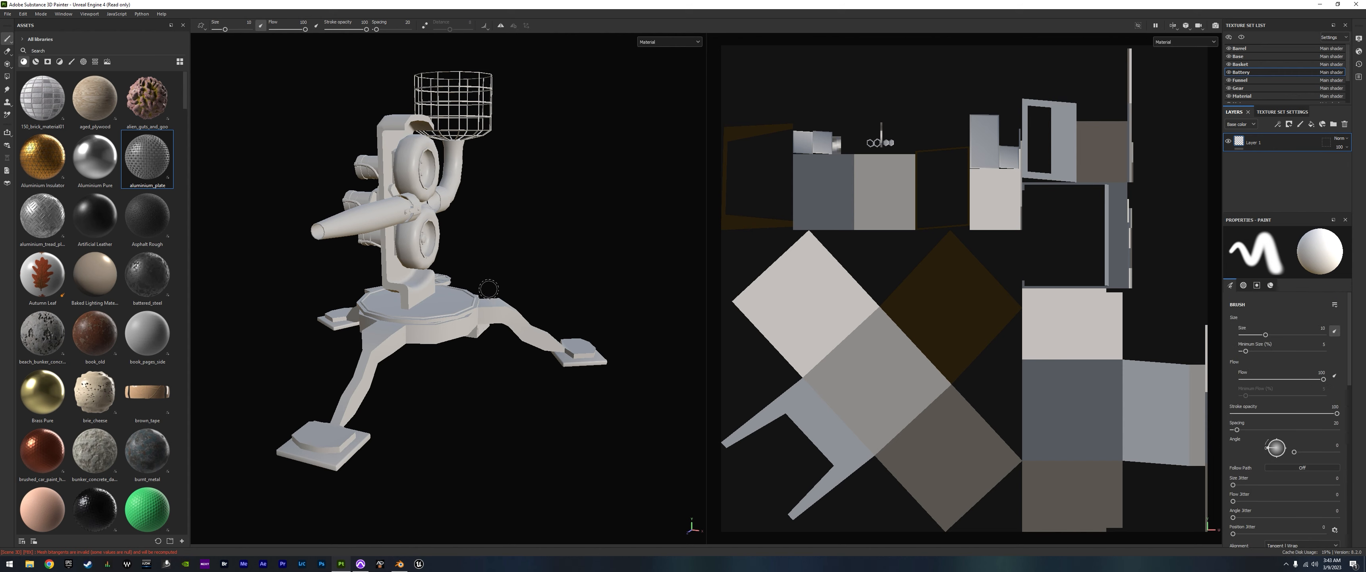
# - Compare the 3D-only and 2D-only views of the turret and return to the split 3D/2D view
pyautogui.moveTo(488, 289)
pyautogui.keyDown('alt'); pyautogui.mouseDown()
pyautogui.moveTo(343, 266)
pyautogui.moveTo(500, 257)
pyautogui.moveTo(388, 297)
pyautogui.moveTo(489, 181)
pyautogui.mouseUp(); pyautogui.keyUp('alt')
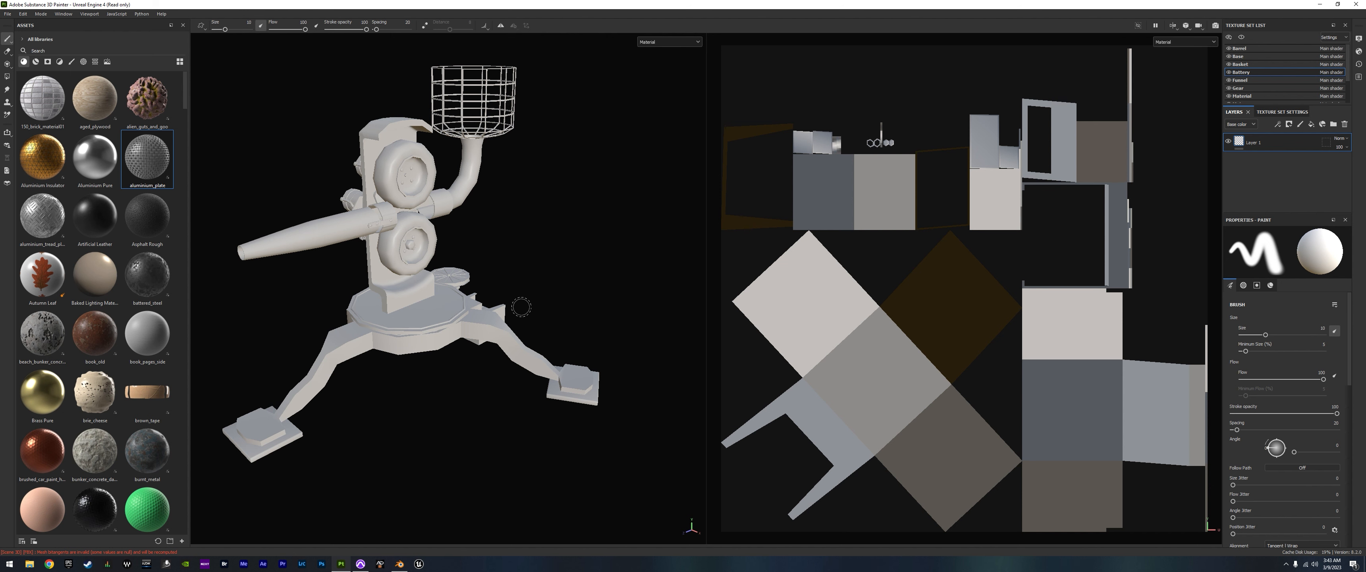
pyautogui.press('F2')
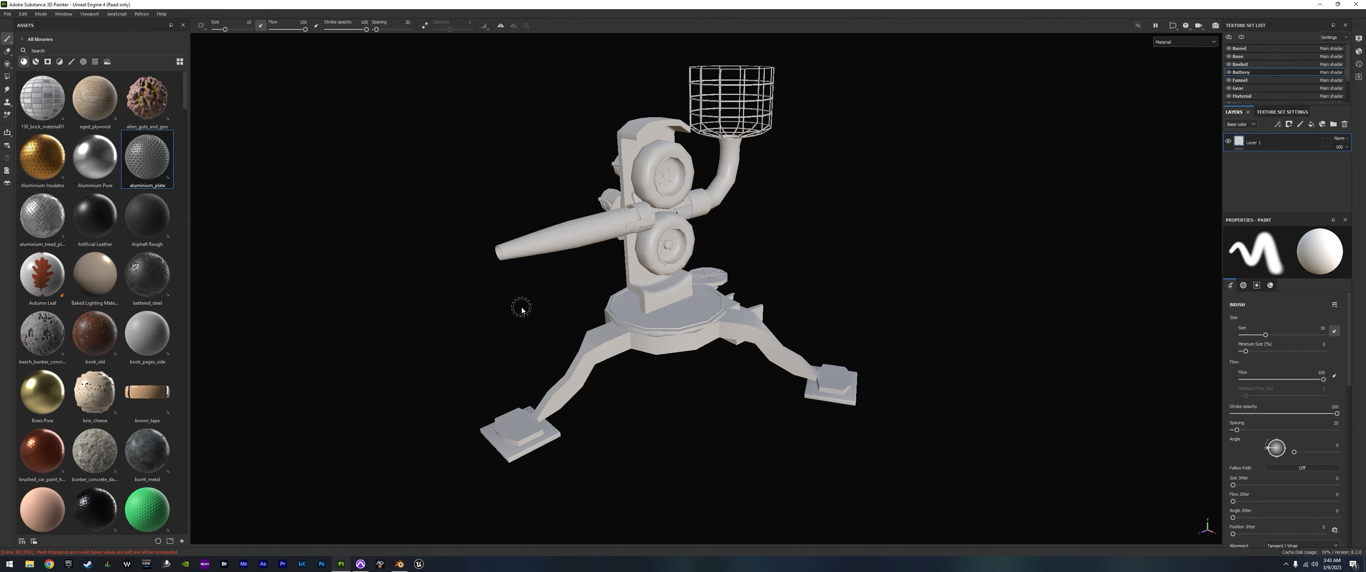
pyautogui.press('F3')
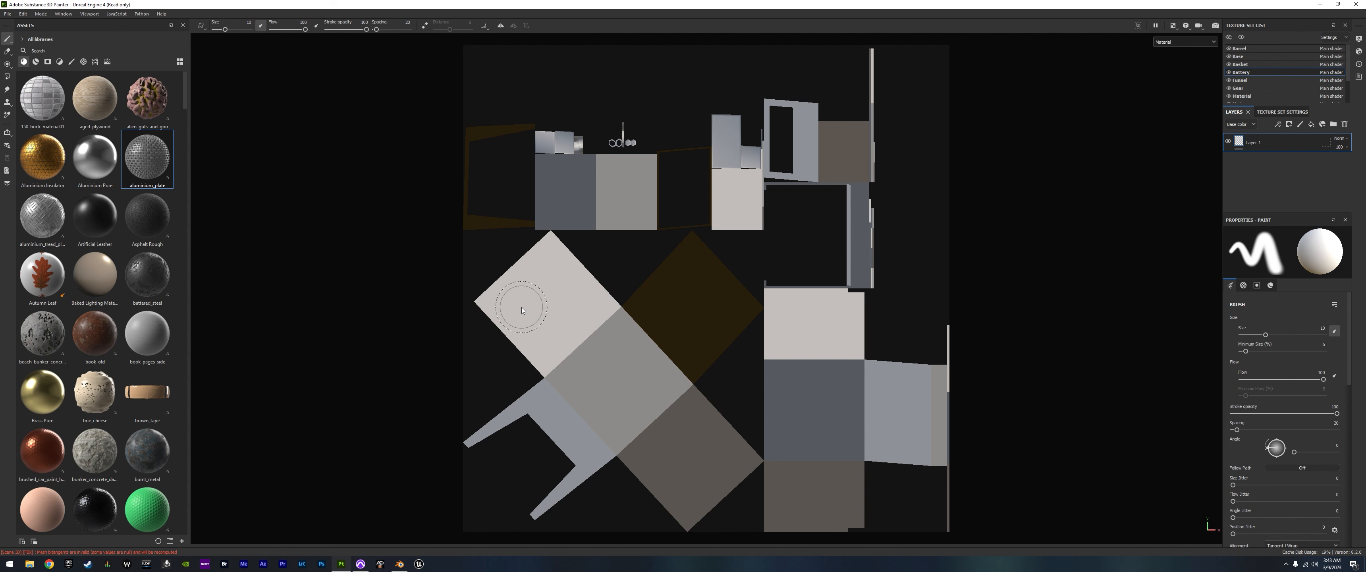
pyautogui.press('F1')
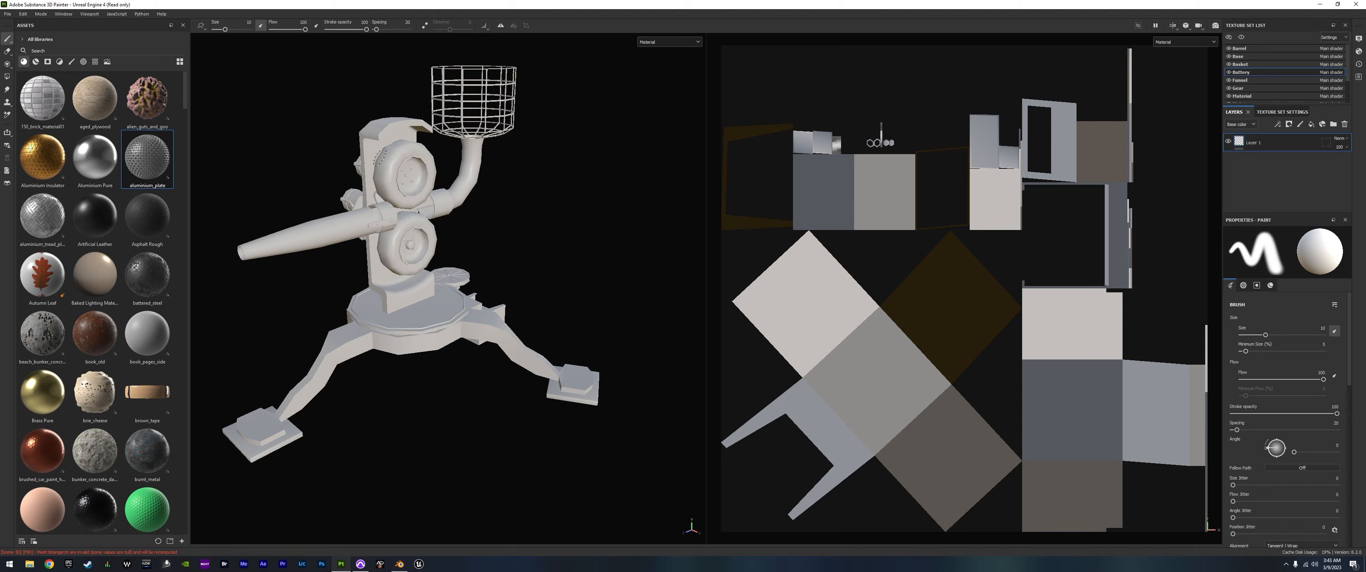
# - Rotate the environment lighting and inspect the turret's underside and the motor cables at the back under it
pyautogui.moveTo(489, 244)
pyautogui.keyDown('shift'); pyautogui.mouseDown(button='right')
pyautogui.moveTo(451, 226)
pyautogui.moveTo(441, 244)
pyautogui.moveTo(475, 219)
pyautogui.moveTo(381, 242)
pyautogui.moveTo(565, 214)
pyautogui.moveTo(410, 235)
pyautogui.moveTo(426, 234)
pyautogui.mouseUp(button='right'); pyautogui.keyUp('shift')
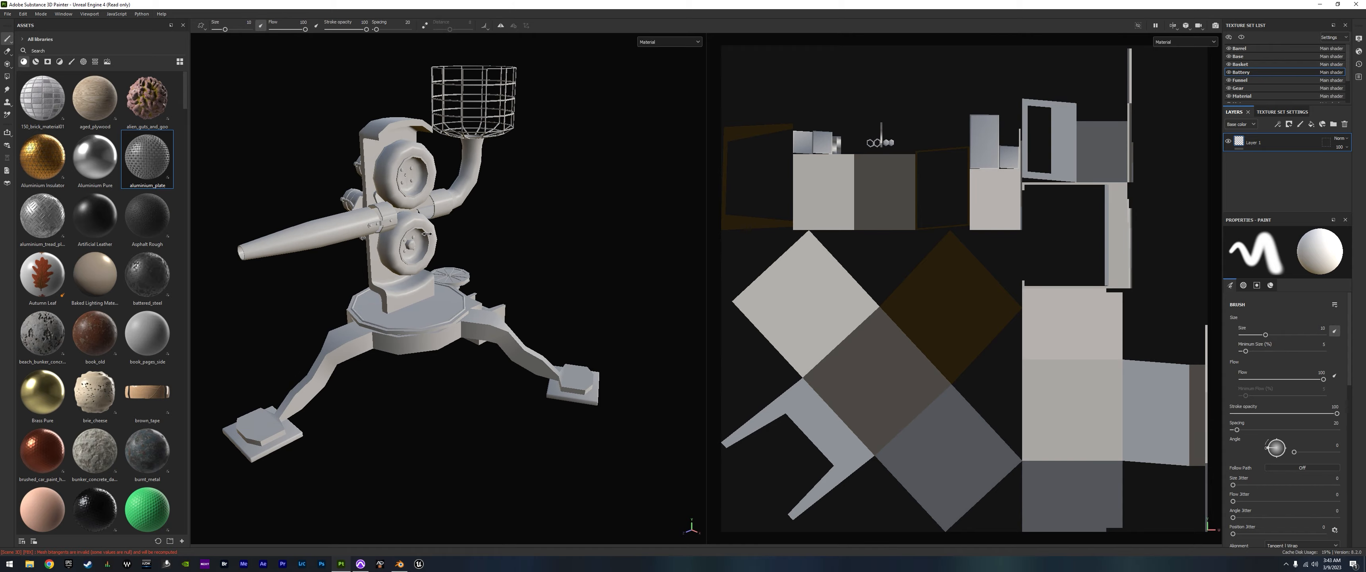
pyautogui.keyDown('alt'); pyautogui.moveTo(424, 348); pyautogui.dragTo(447, 172); pyautogui.keyUp('alt')
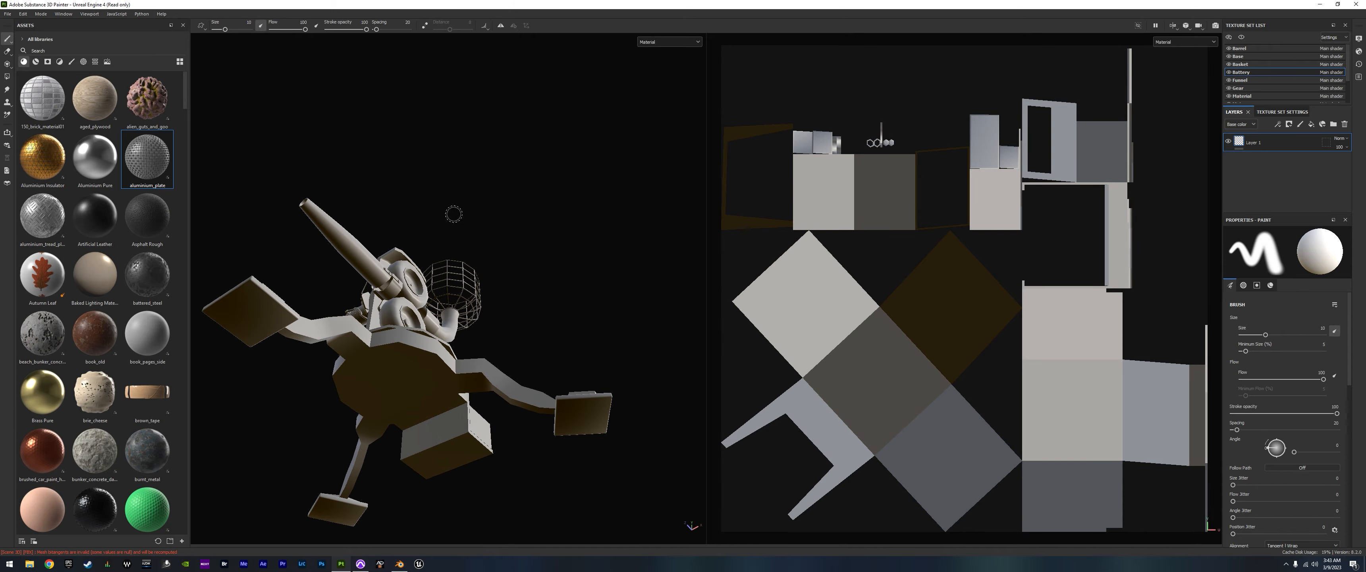
pyautogui.moveTo(454, 217)
pyautogui.keyDown('shift'); pyautogui.mouseDown(button='right')
pyautogui.moveTo(444, 227)
pyautogui.moveTo(512, 235)
pyautogui.moveTo(384, 226)
pyautogui.moveTo(446, 243)
pyautogui.moveTo(412, 204)
pyautogui.mouseUp(button='right'); pyautogui.keyUp('shift')
pyautogui.moveTo(411, 204)
pyautogui.keyDown('alt'); pyautogui.mouseDown()
pyautogui.moveTo(448, 369)
pyautogui.moveTo(433, 370)
pyautogui.moveTo(625, 333)
pyautogui.moveTo(628, 353)
pyautogui.moveTo(750, 354)
pyautogui.moveTo(674, 346)
pyautogui.moveTo(338, 382)
pyautogui.moveTo(440, 348)
pyautogui.moveTo(656, 339)
pyautogui.moveTo(451, 254)
pyautogui.mouseUp(); pyautogui.keyUp('alt')
pyautogui.scroll(6, 325, 264)
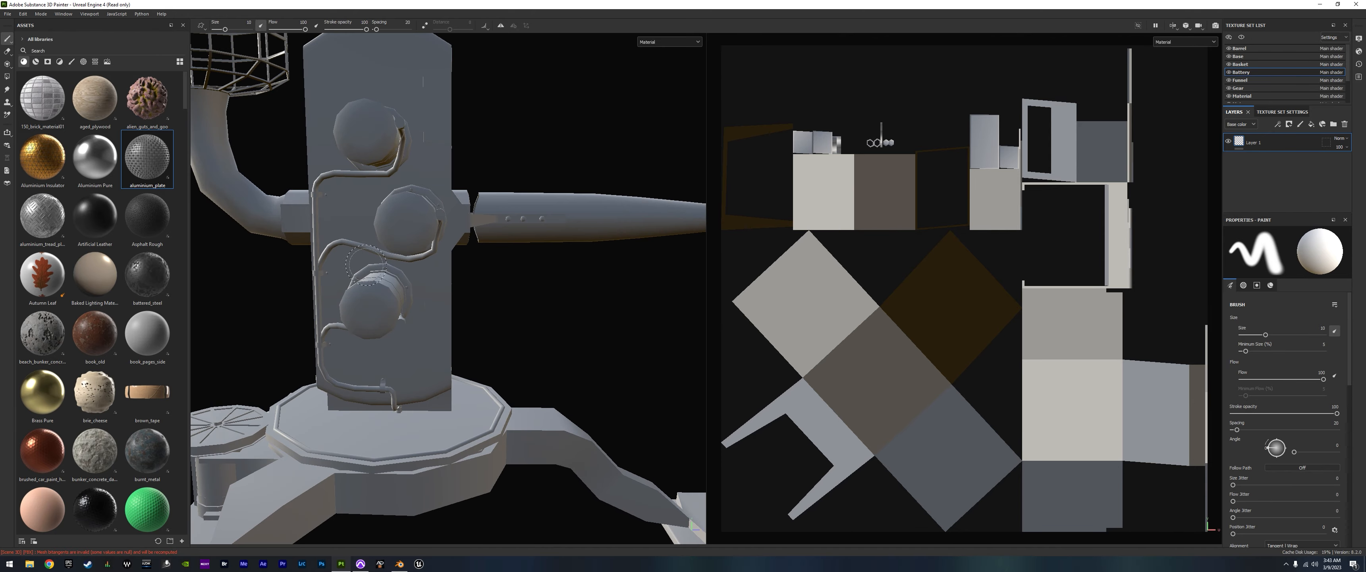
# - Search the assets for rubber and apply the rubber_vulcanized_raw material to the motor cables
pyautogui.keyDown('alt'); pyautogui.moveTo(325, 264); pyautogui.dragTo(462, 292); pyautogui.keyUp('alt')
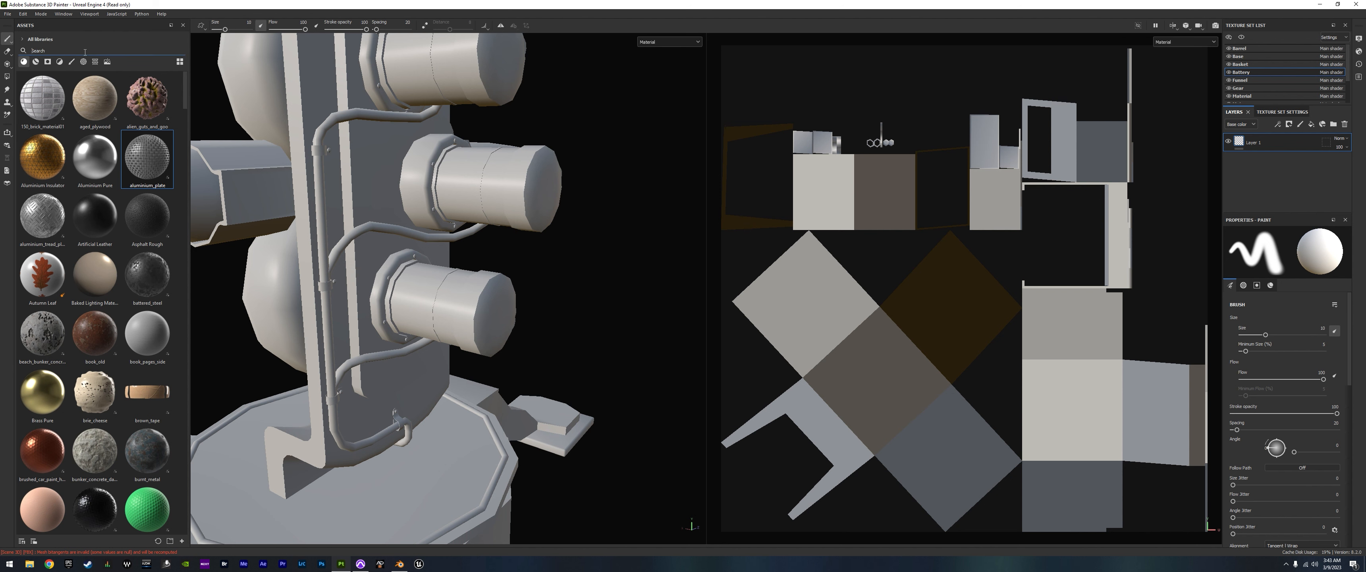
pyautogui.write('rubber')
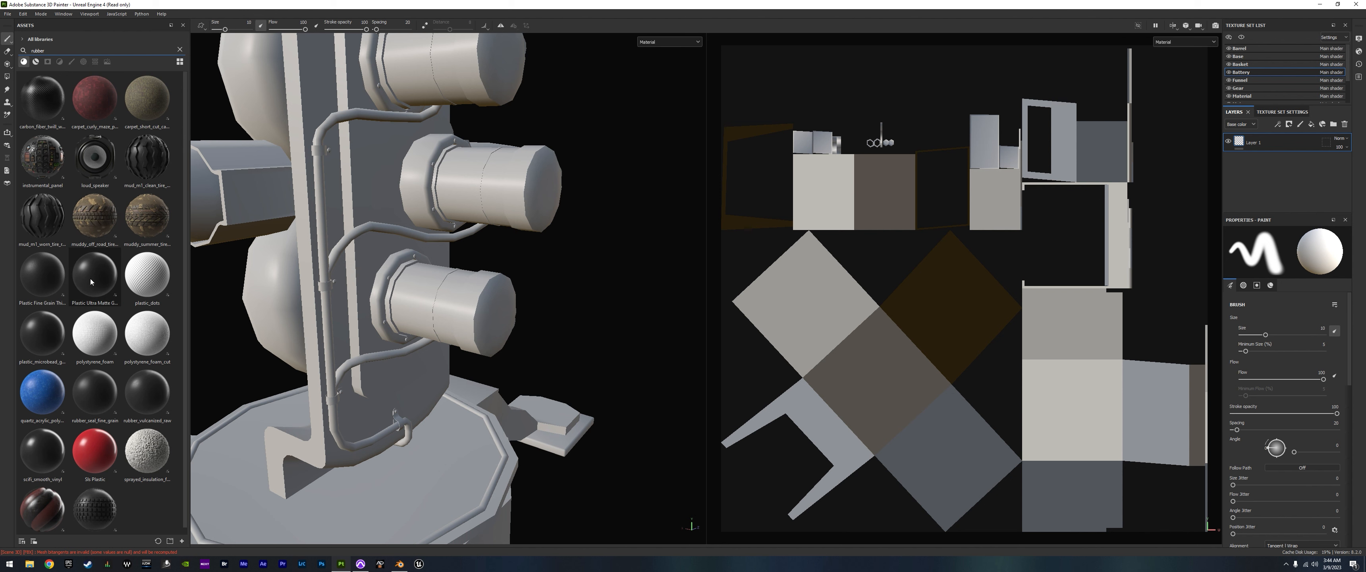
pyautogui.scroll(-1, 68, 288)
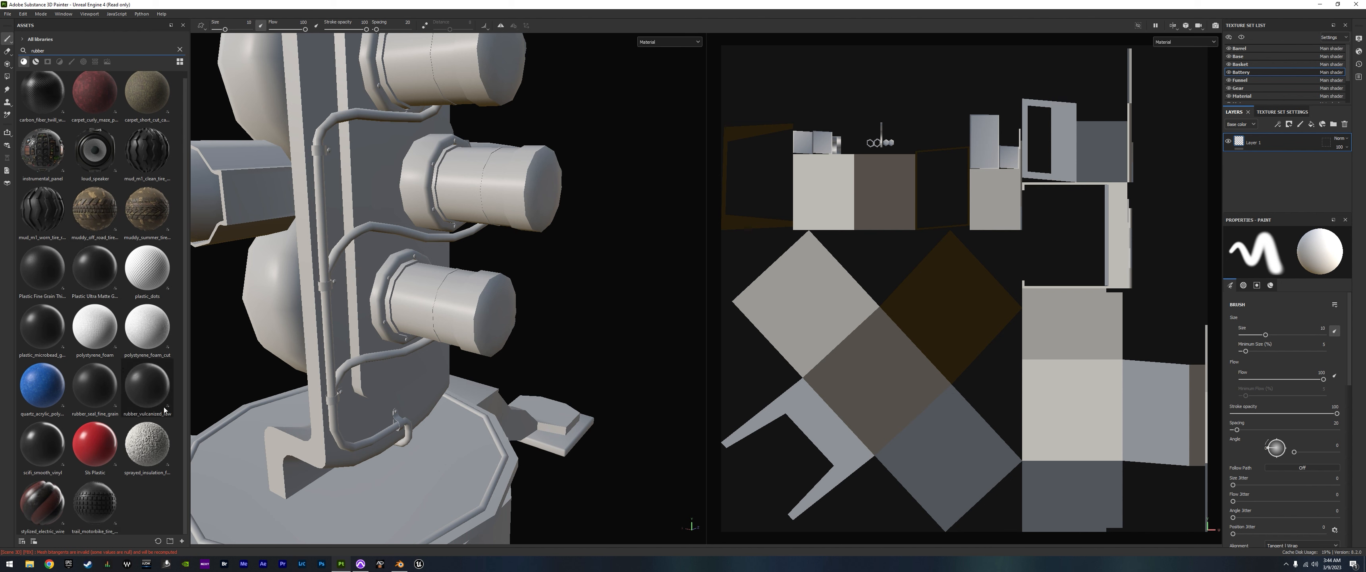
pyautogui.moveTo(141, 399); pyautogui.dragTo(326, 261)
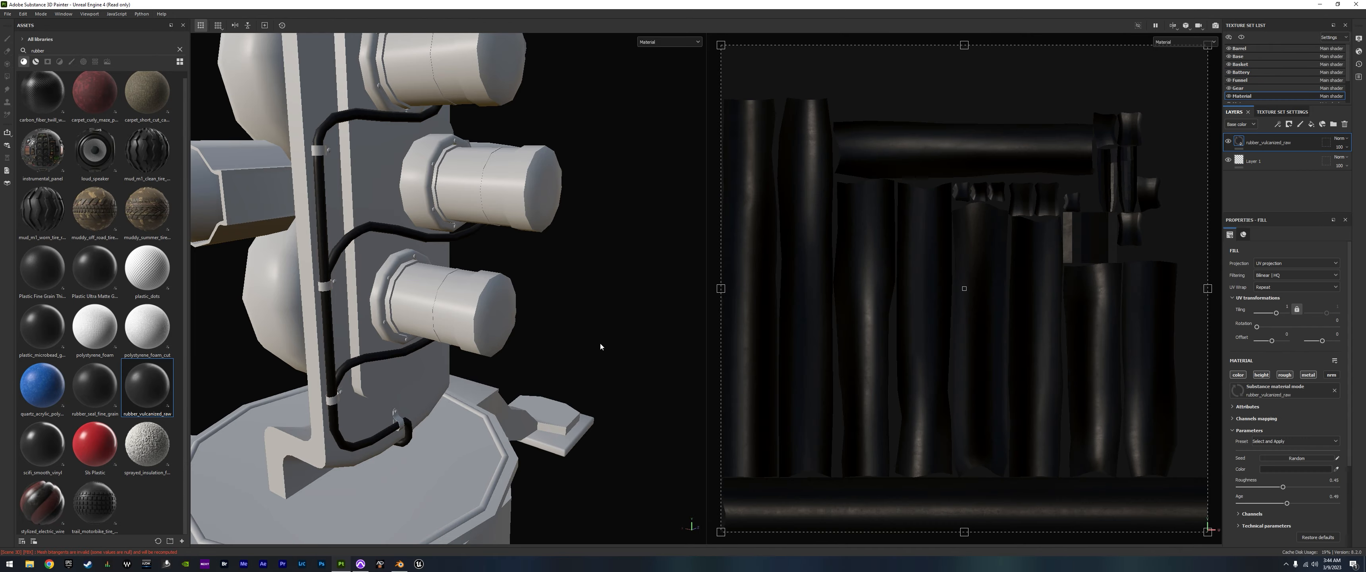
# - Examine the rubber material on the motor cables up close and from several angles
pyautogui.keyDown('alt'); pyautogui.moveTo(601, 346); pyautogui.dragTo(595, 267); pyautogui.keyUp('alt')
pyautogui.scroll(8, 392, 270)
pyautogui.keyDown('alt'); pyautogui.moveTo(387, 255); pyautogui.dragTo(435, 273); pyautogui.keyUp('alt')
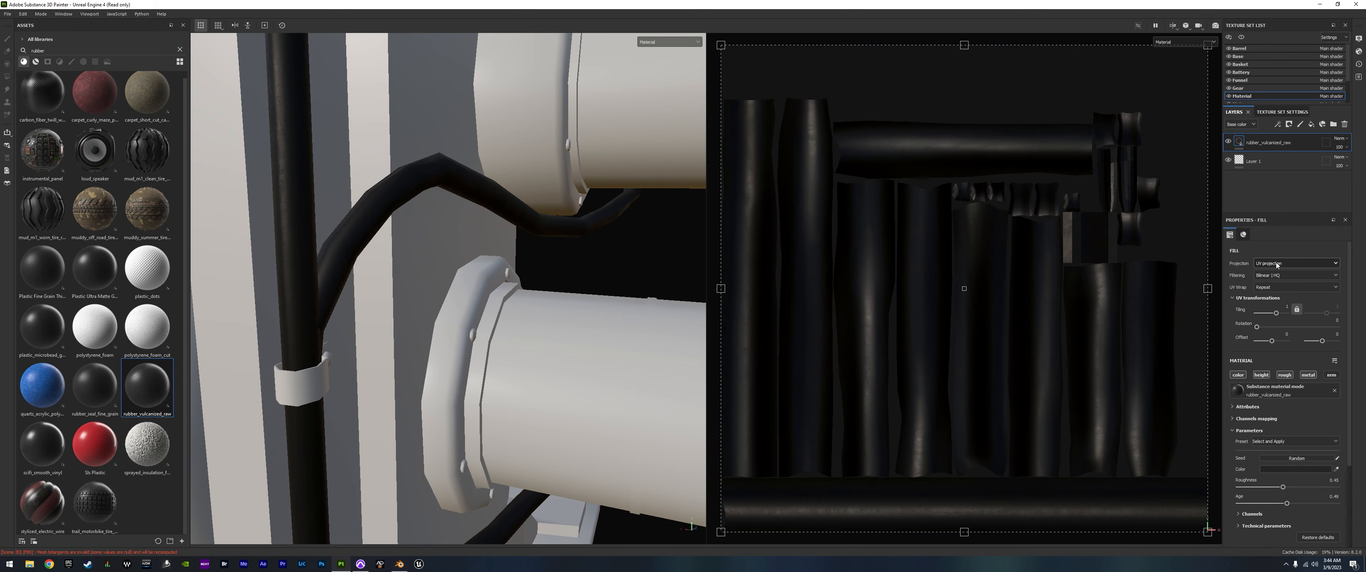
pyautogui.scroll(-8, 446, 204)
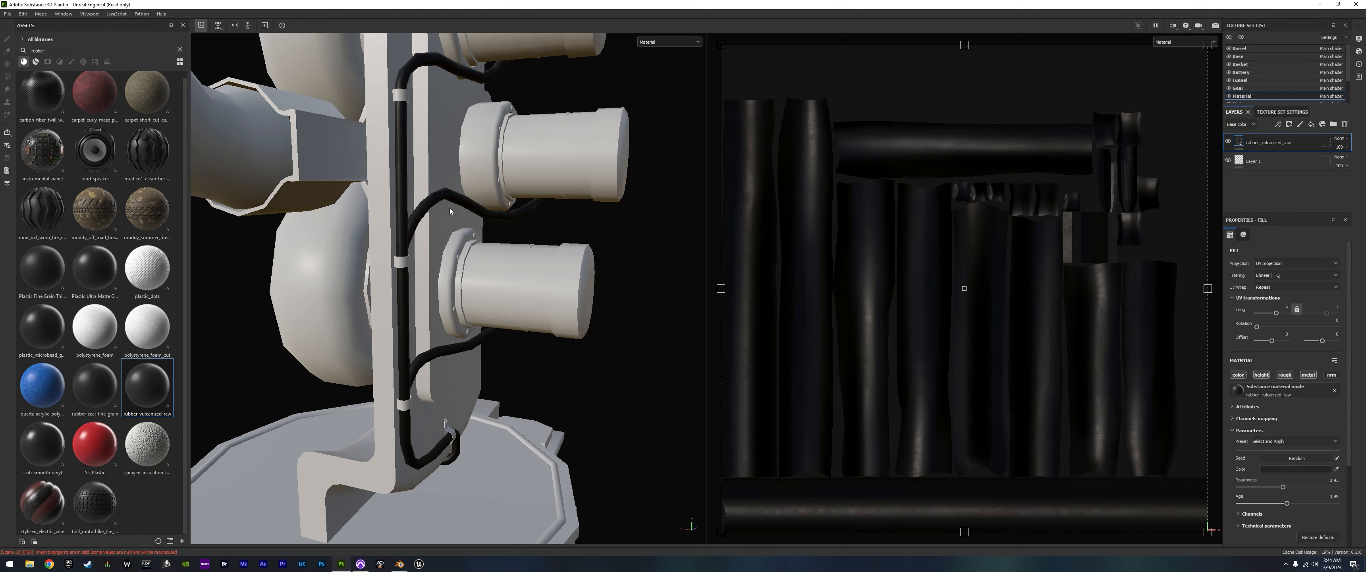
pyautogui.keyDown('alt'); pyautogui.moveTo(449, 208); pyautogui.dragTo(488, 236); pyautogui.keyUp('alt')
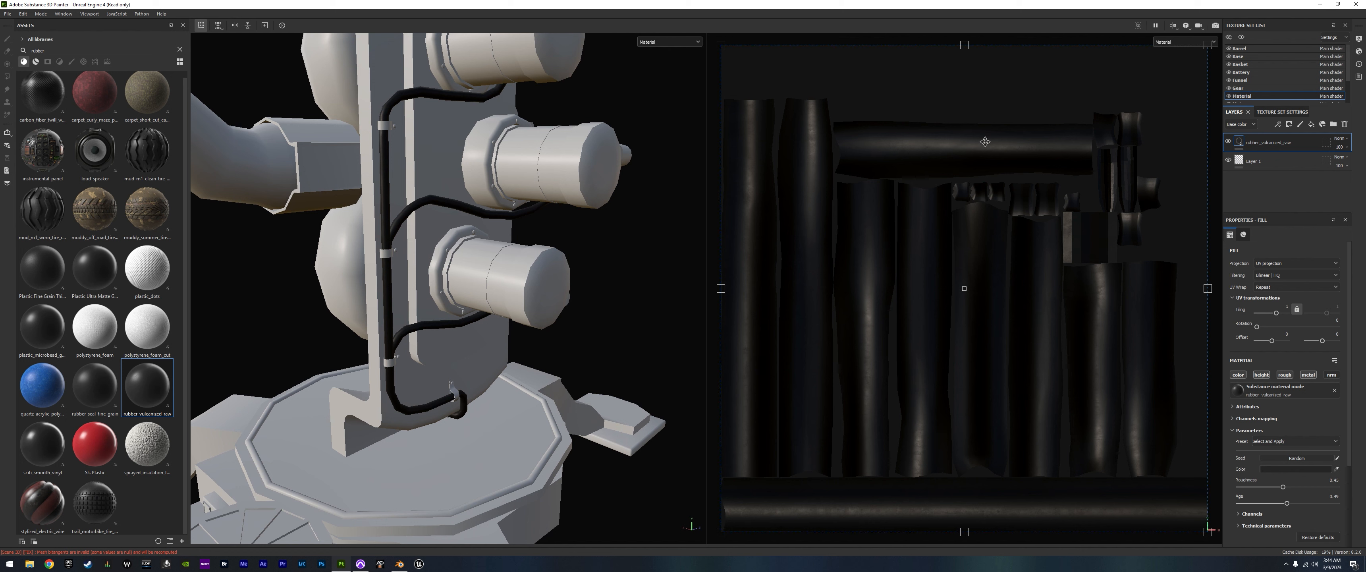
# - Look through the texture set list and compare the UV layouts of the Funnel, Barrel and wire snaps sets
pyautogui.scroll(-1, 1255, 95)
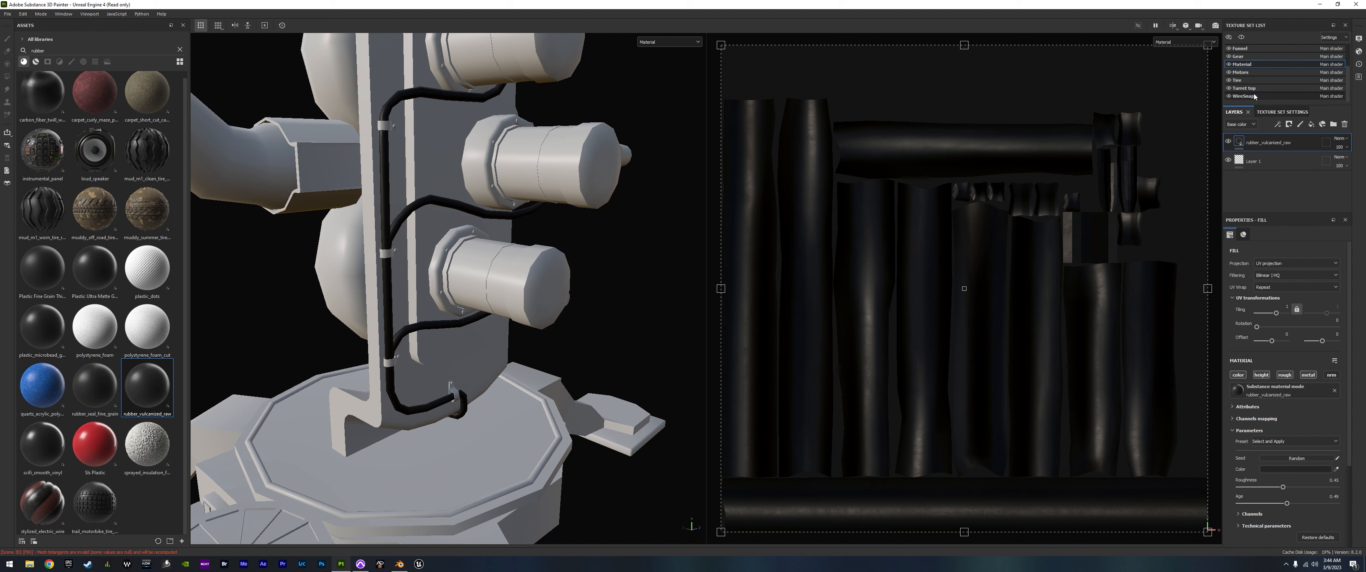
pyautogui.scroll(1, 1255, 95)
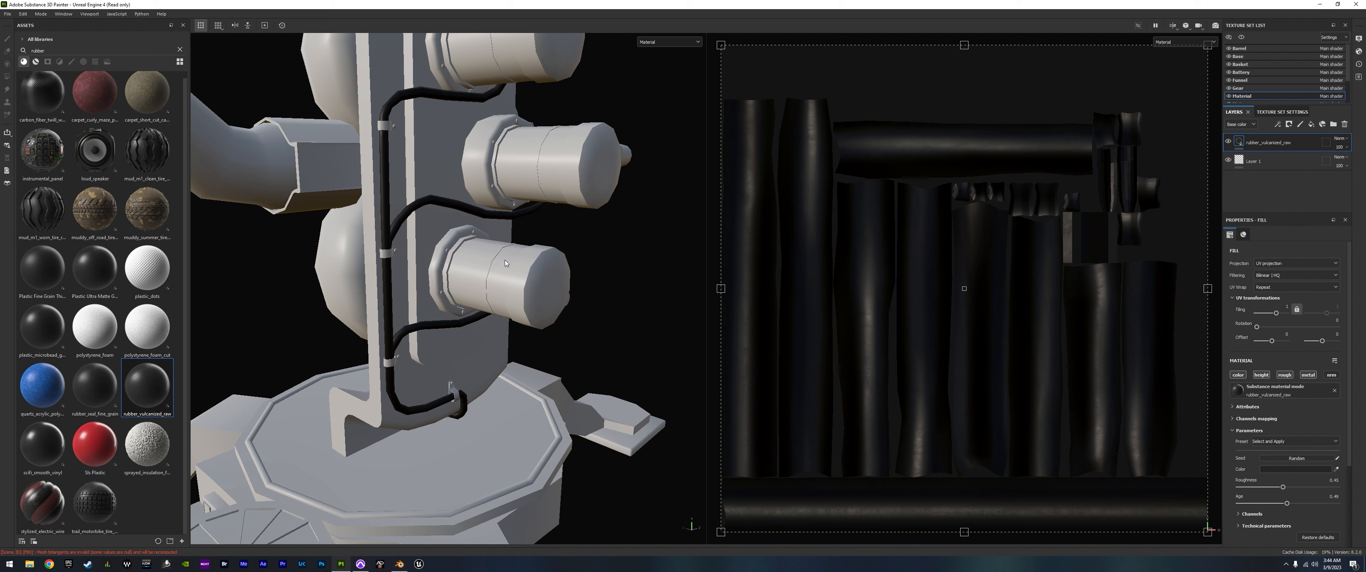
pyautogui.keyDown('alt'); pyautogui.moveTo(320, 314); pyautogui.dragTo(486, 308); pyautogui.keyUp('alt')
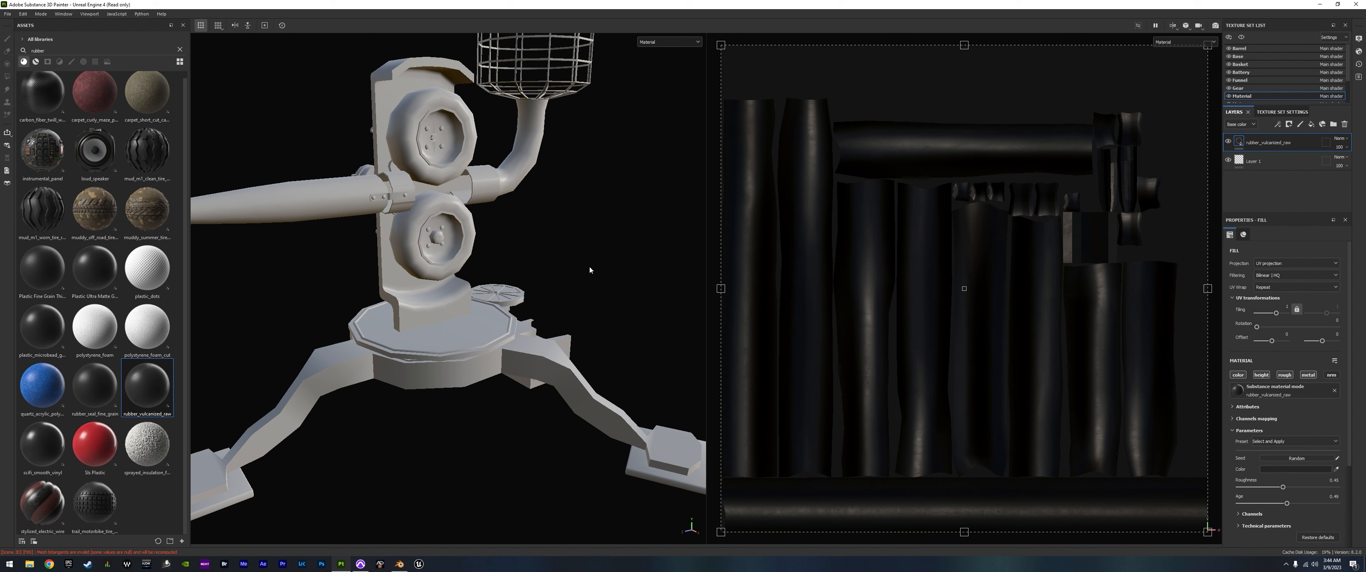
pyautogui.scroll(-2, 1257, 46)
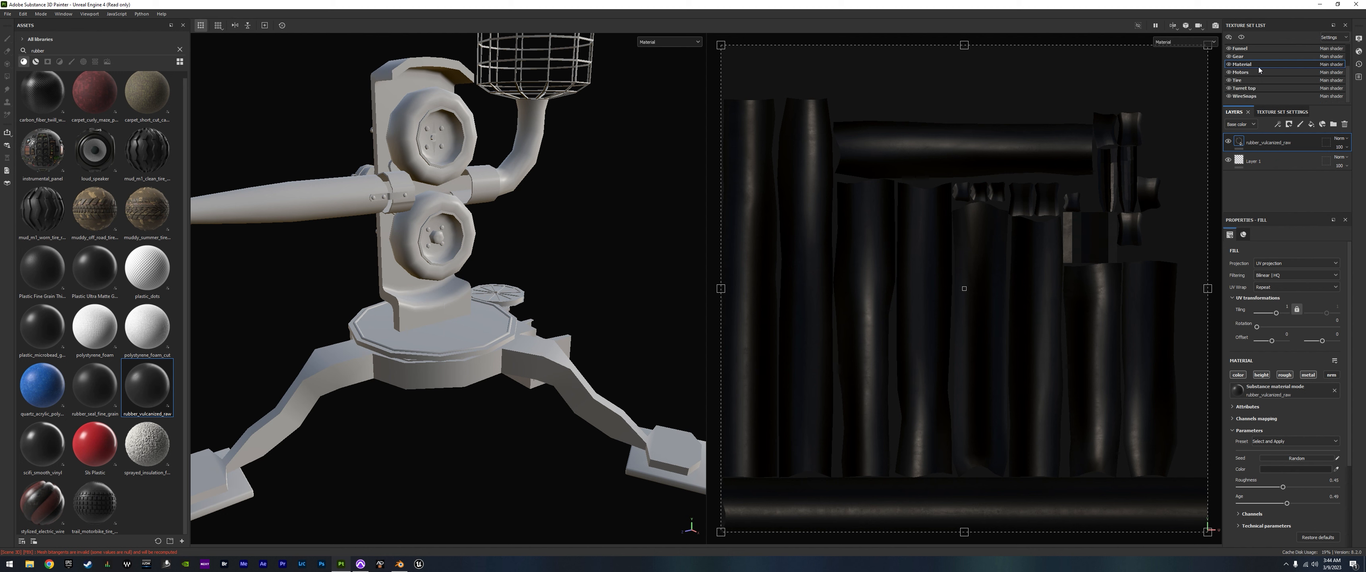
pyautogui.scroll(2, 1258, 68)
pyautogui.scroll(-2, 1247, 53)
pyautogui.click(1246, 55)
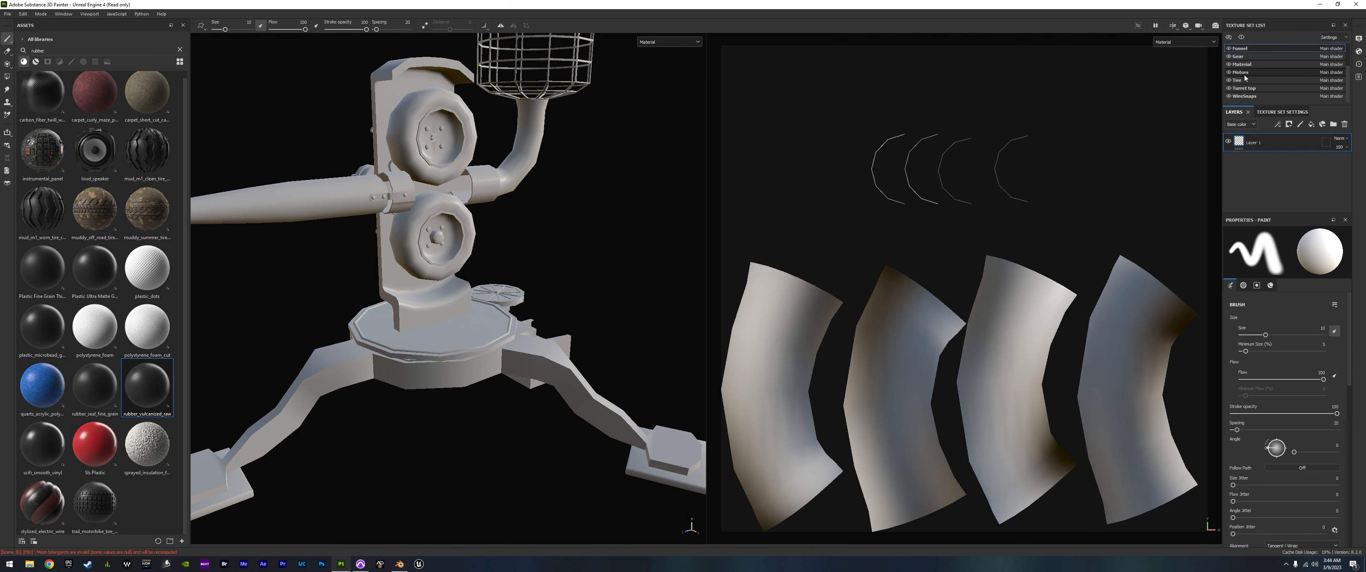
pyautogui.click(1248, 96)
pyautogui.scroll(2, 1251, 46)
pyautogui.click(1253, 47)
pyautogui.scroll(-2, 1249, 69)
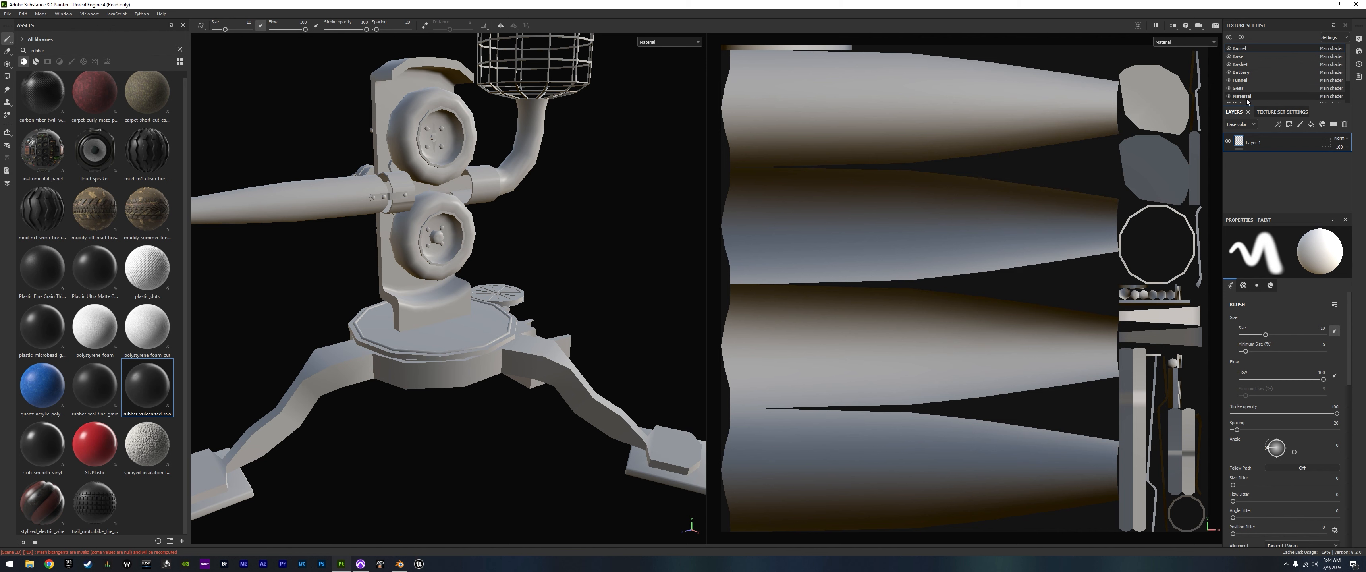
pyautogui.click(1246, 96)
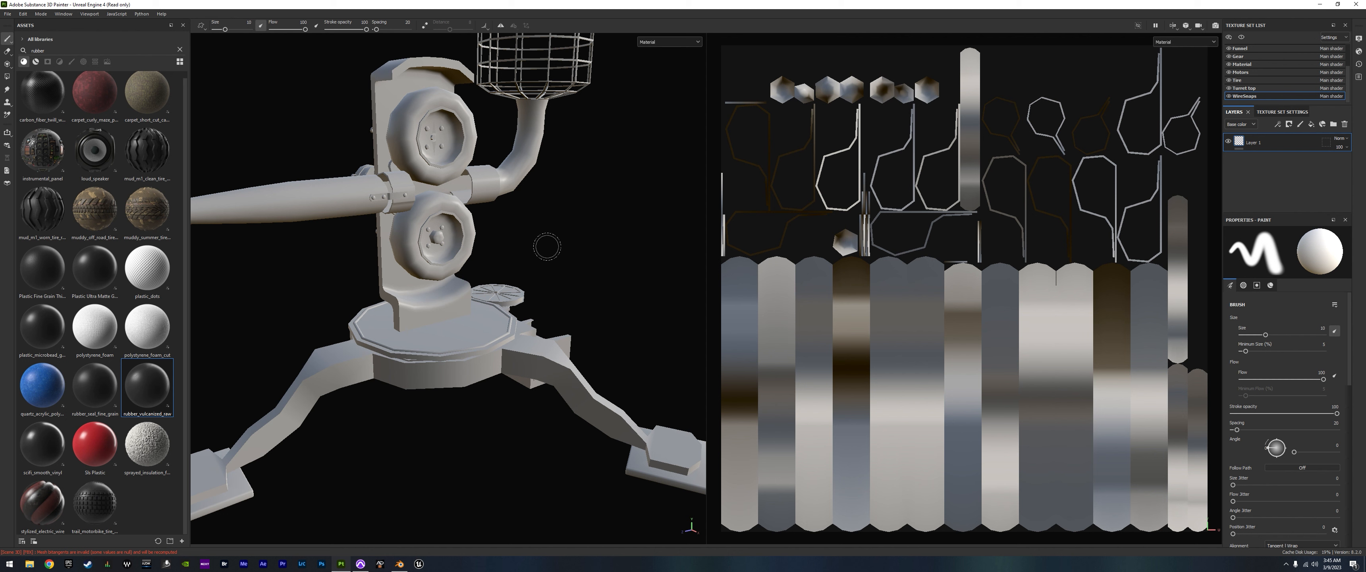
# - Inspect the whole untextured turret from several sides, including the wheels, barrel, motors and base
pyautogui.keyDown('alt'); pyautogui.moveTo(357, 259); pyautogui.dragTo(412, 265, button='middle'); pyautogui.keyUp('alt')
pyautogui.moveTo(413, 265)
pyautogui.keyDown('alt'); pyautogui.mouseDown()
pyautogui.moveTo(607, 229)
pyautogui.moveTo(366, 235)
pyautogui.moveTo(413, 263)
pyautogui.mouseUp(); pyautogui.keyUp('alt')
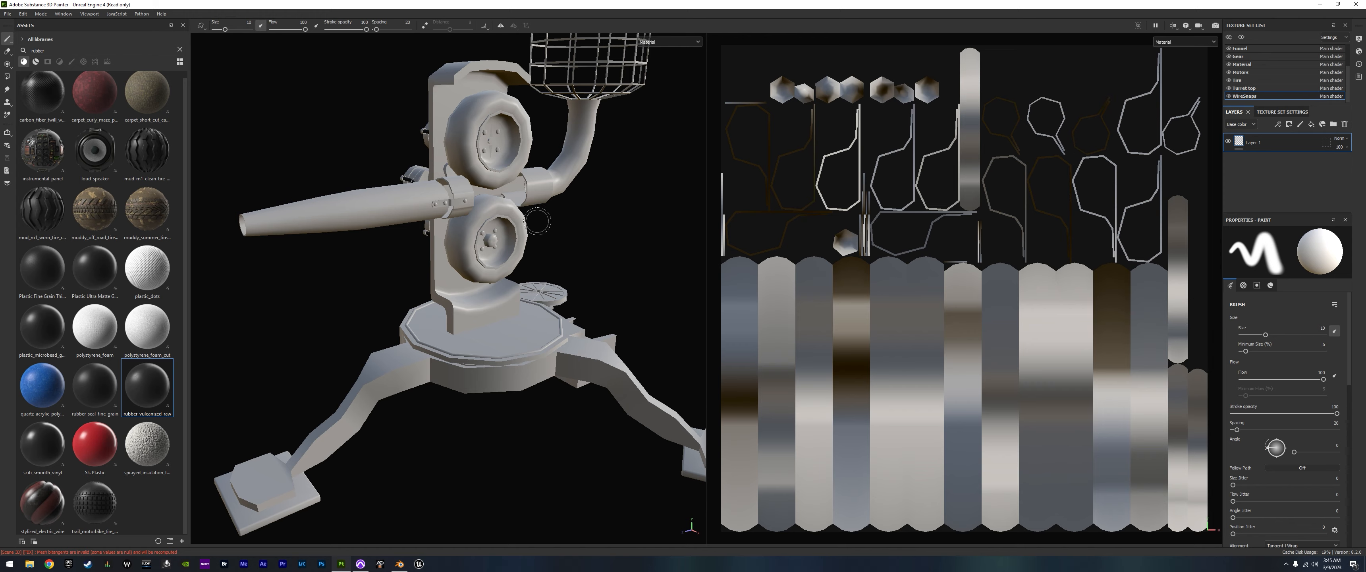
pyautogui.scroll(4, 468, 272)
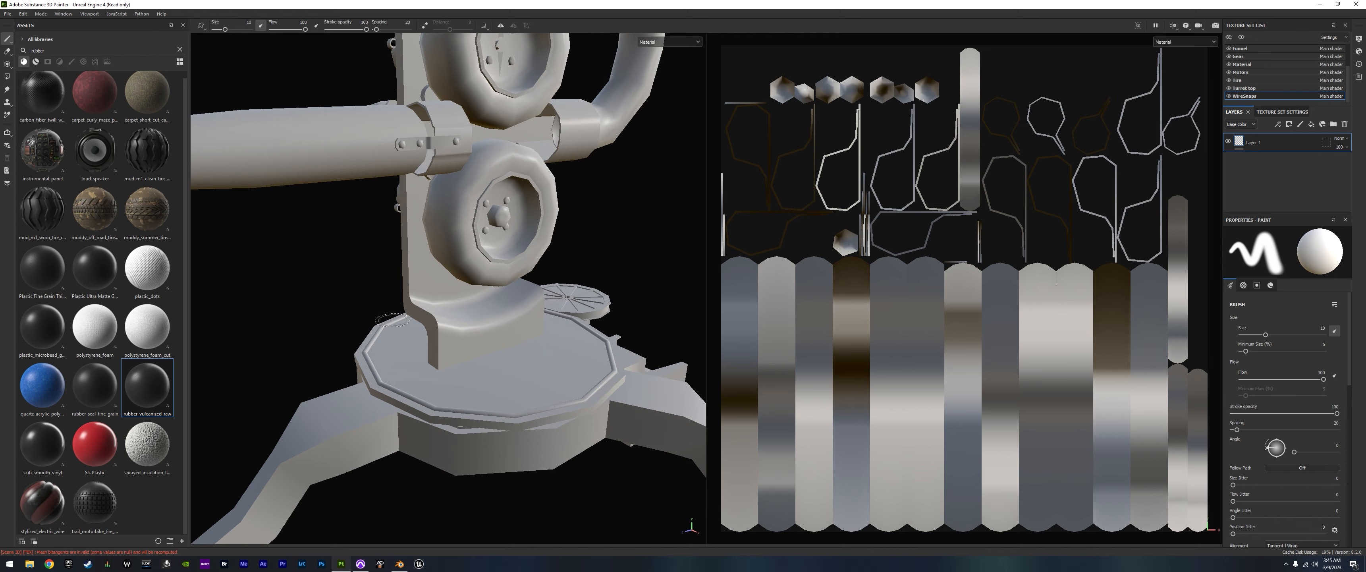
pyautogui.moveTo(392, 319)
pyautogui.keyDown('alt'); pyautogui.mouseDown()
pyautogui.moveTo(512, 269)
pyautogui.moveTo(641, 281)
pyautogui.moveTo(464, 164)
pyautogui.moveTo(398, 320)
pyautogui.moveTo(573, 284)
pyautogui.mouseUp(); pyautogui.keyUp('alt')
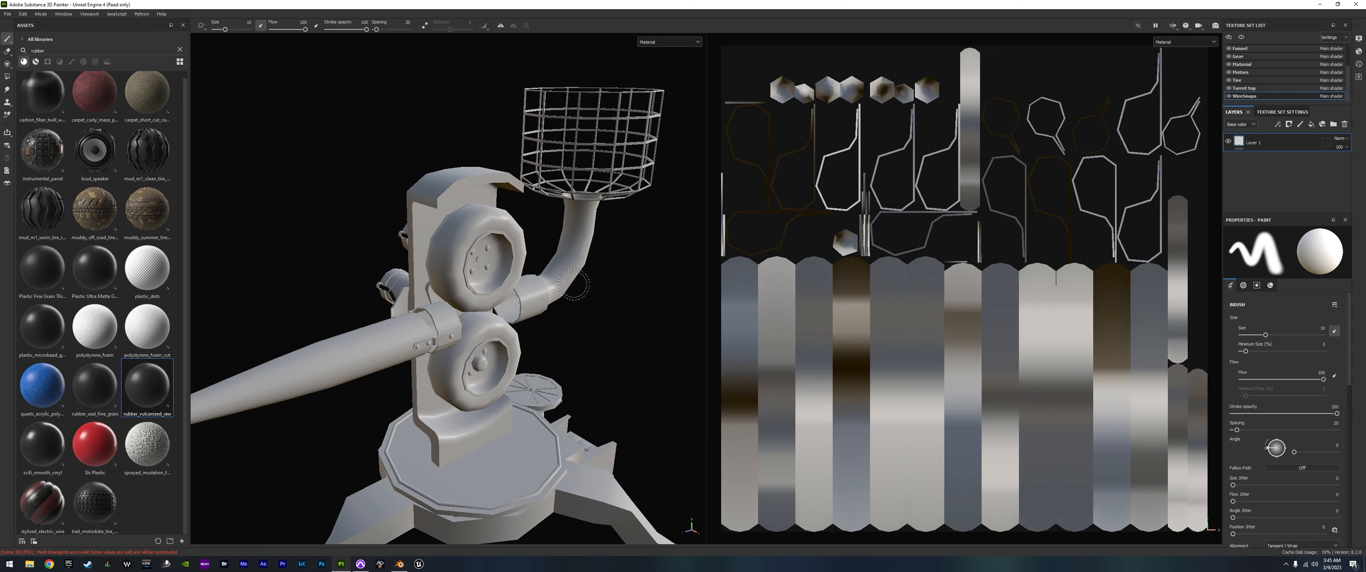
pyautogui.scroll(-4, 535, 360)
pyautogui.keyDown('alt'); pyautogui.moveTo(536, 360); pyautogui.dragTo(451, 313); pyautogui.keyUp('alt')
pyautogui.keyDown('alt'); pyautogui.moveTo(445, 298); pyautogui.dragTo(419, 184, button='middle'); pyautogui.keyUp('alt')
pyautogui.keyDown('alt'); pyautogui.moveTo(379, 260); pyautogui.dragTo(555, 284); pyautogui.keyUp('alt')
pyautogui.keyDown('alt'); pyautogui.moveTo(429, 315); pyautogui.dragTo(356, 310); pyautogui.keyUp('alt')
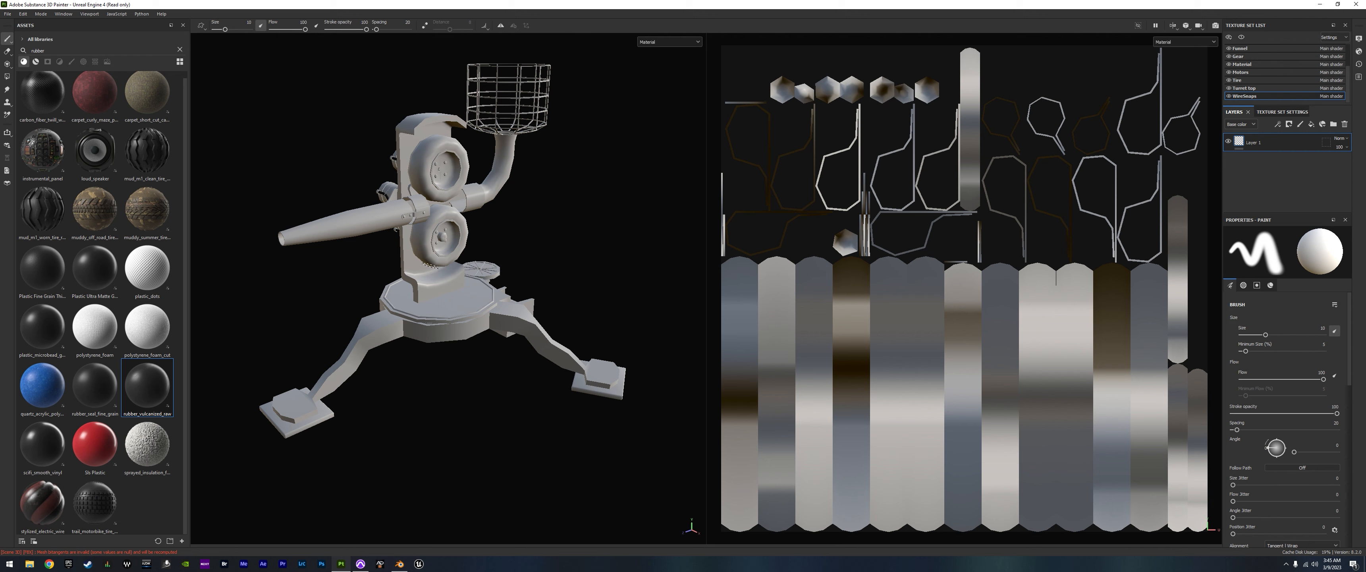
pyautogui.keyDown('alt'); pyautogui.moveTo(365, 262); pyautogui.dragTo(603, 226); pyautogui.keyUp('alt')
pyautogui.moveTo(450, 241)
pyautogui.keyDown('alt'); pyautogui.mouseDown()
pyautogui.moveTo(501, 307)
pyautogui.moveTo(437, 312)
pyautogui.moveTo(419, 297)
pyautogui.moveTo(355, 321)
pyautogui.mouseUp(); pyautogui.keyUp('alt')
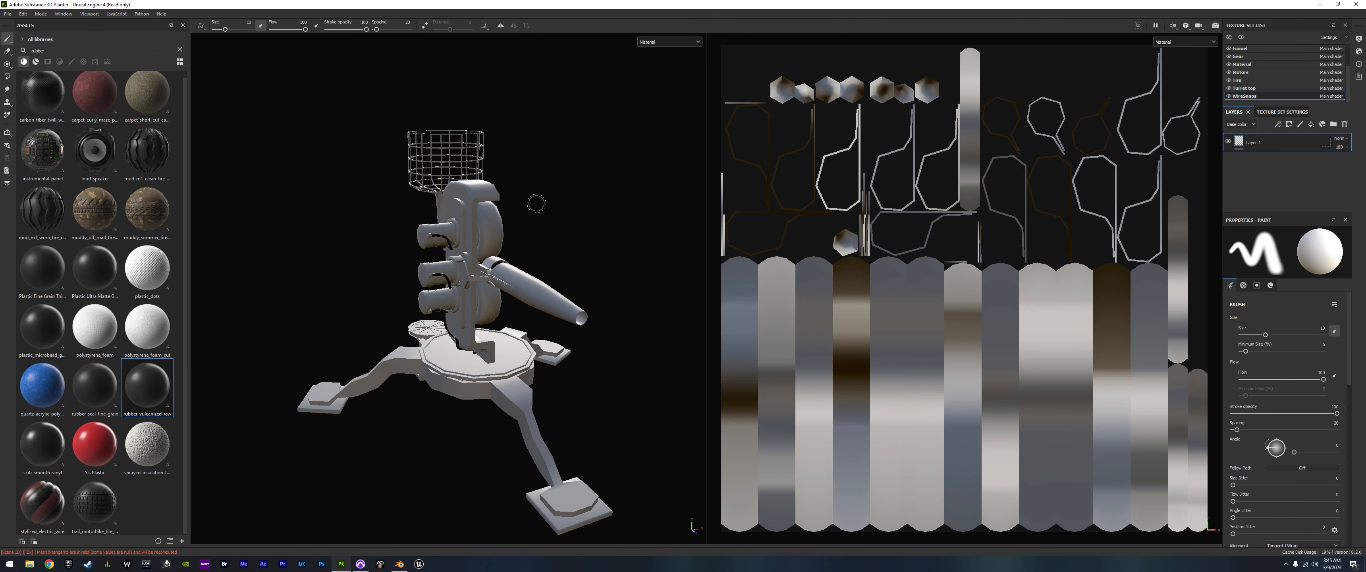
pyautogui.keyDown('alt'); pyautogui.moveTo(476, 270); pyautogui.dragTo(329, 276); pyautogui.keyUp('alt')
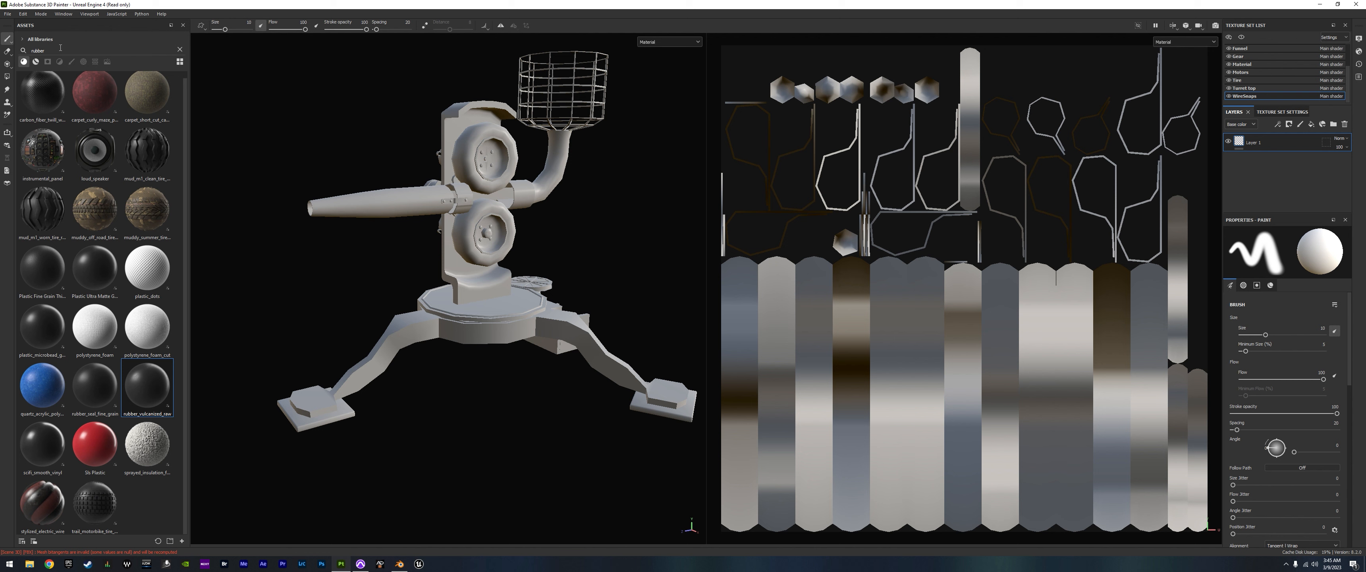
# - Bake the selected mesh maps for all texture sets at an output size of 2048
pyautogui.click(23, 14)
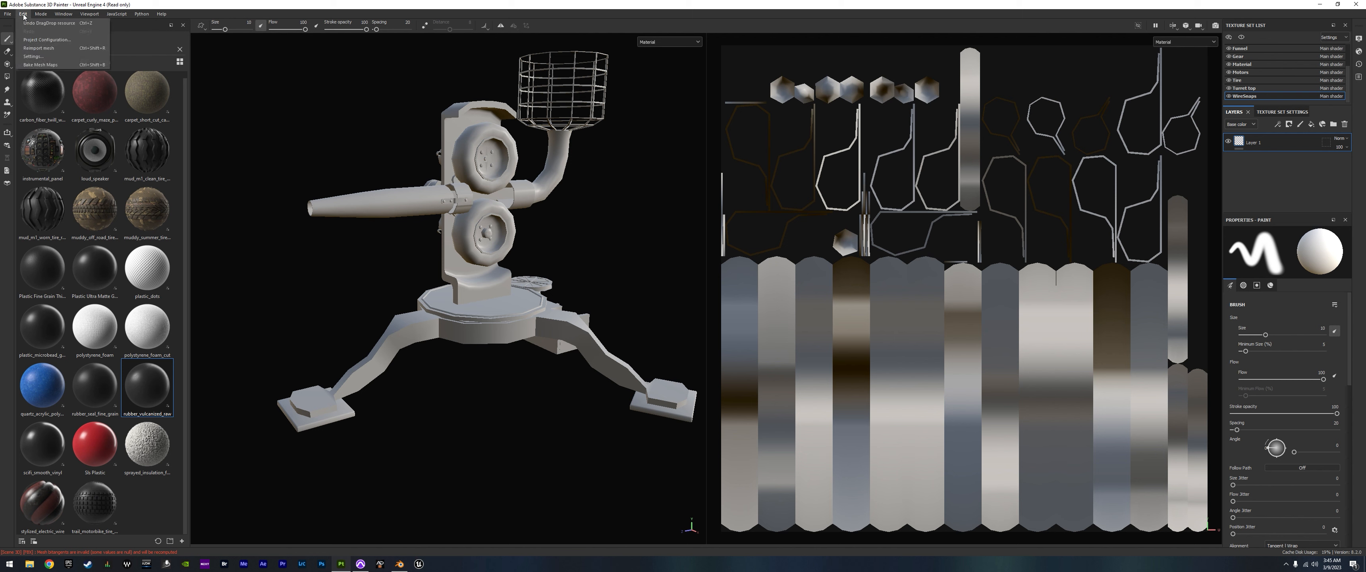
pyautogui.click(48, 64)
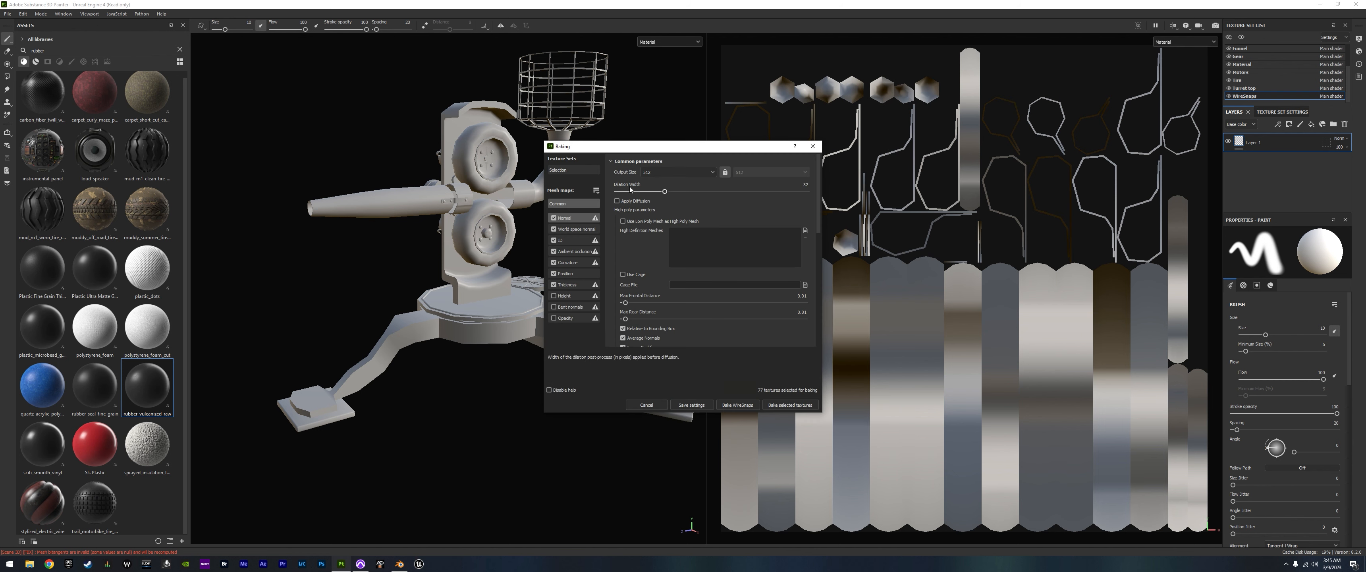
pyautogui.click(690, 172)
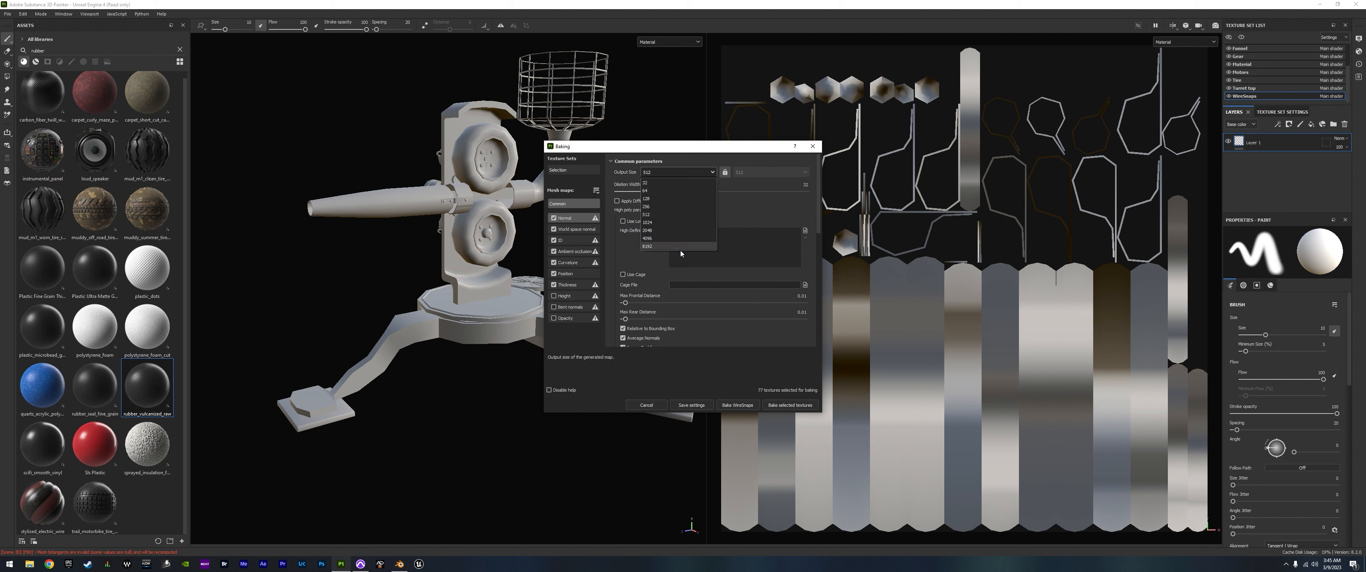
pyautogui.click(672, 232)
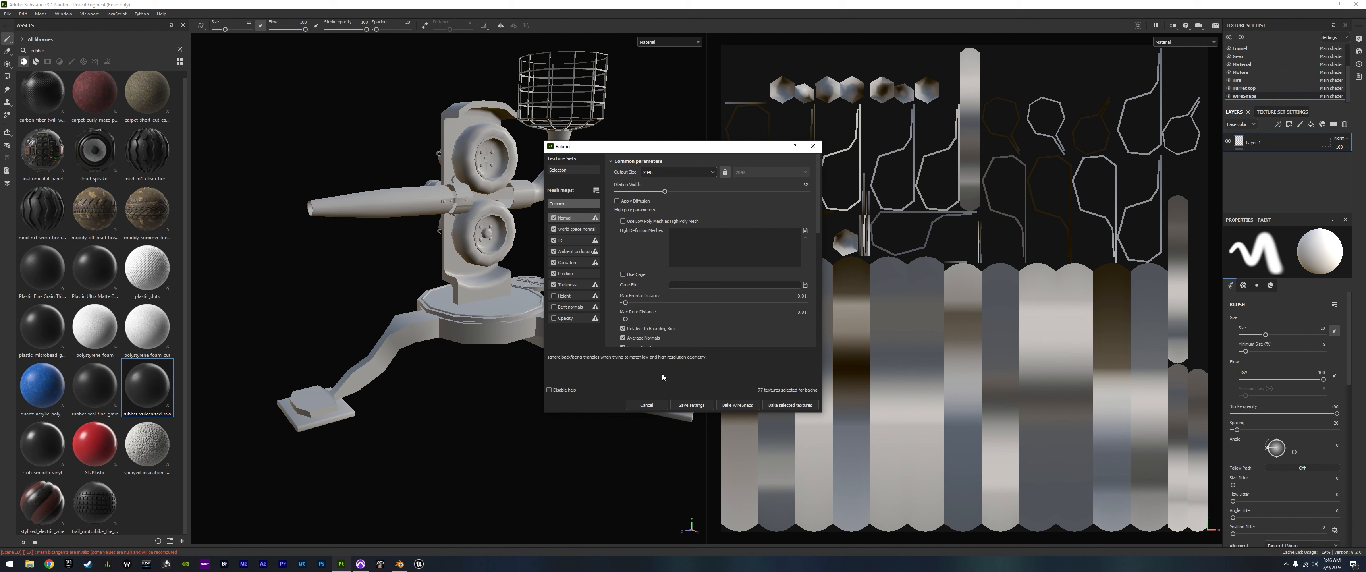
pyautogui.click(786, 406)
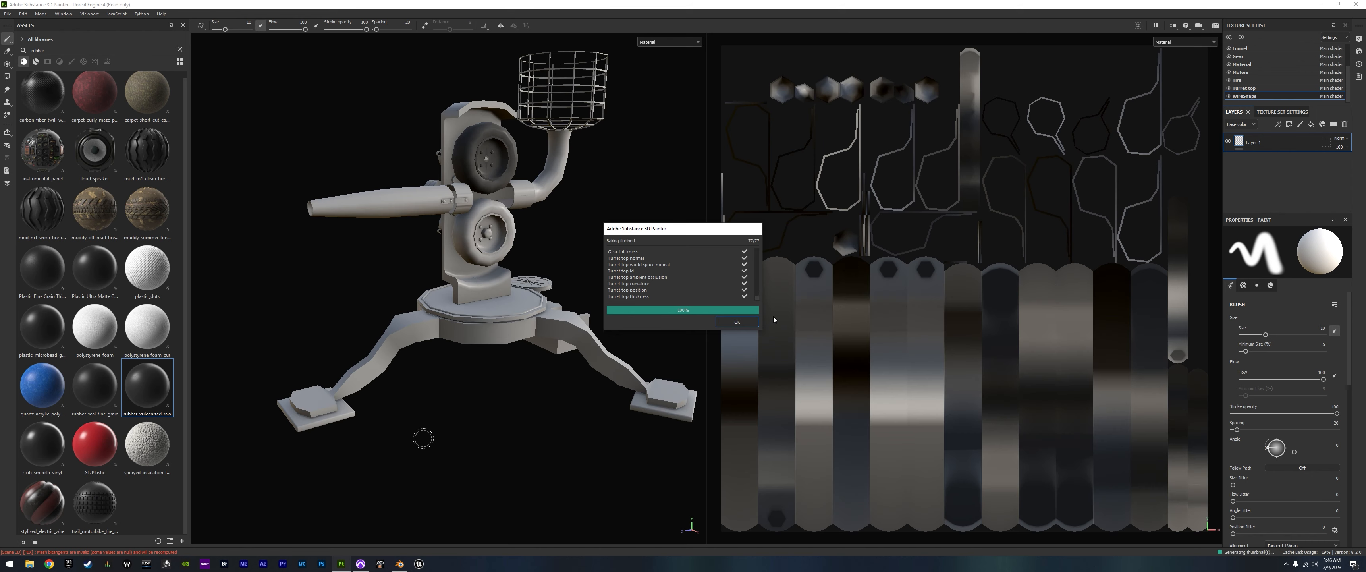
pyautogui.click(737, 321)
# - Examine the turret's shading with the baked maps, select the Funnel texture set and toggle its visibility
pyautogui.keyDown('alt'); pyautogui.moveTo(378, 285); pyautogui.dragTo(322, 306); pyautogui.keyUp('alt')
pyautogui.scroll(5, 382, 321)
pyautogui.keyDown('alt'); pyautogui.moveTo(428, 325); pyautogui.dragTo(456, 308); pyautogui.keyUp('alt')
pyautogui.click(1239, 48)
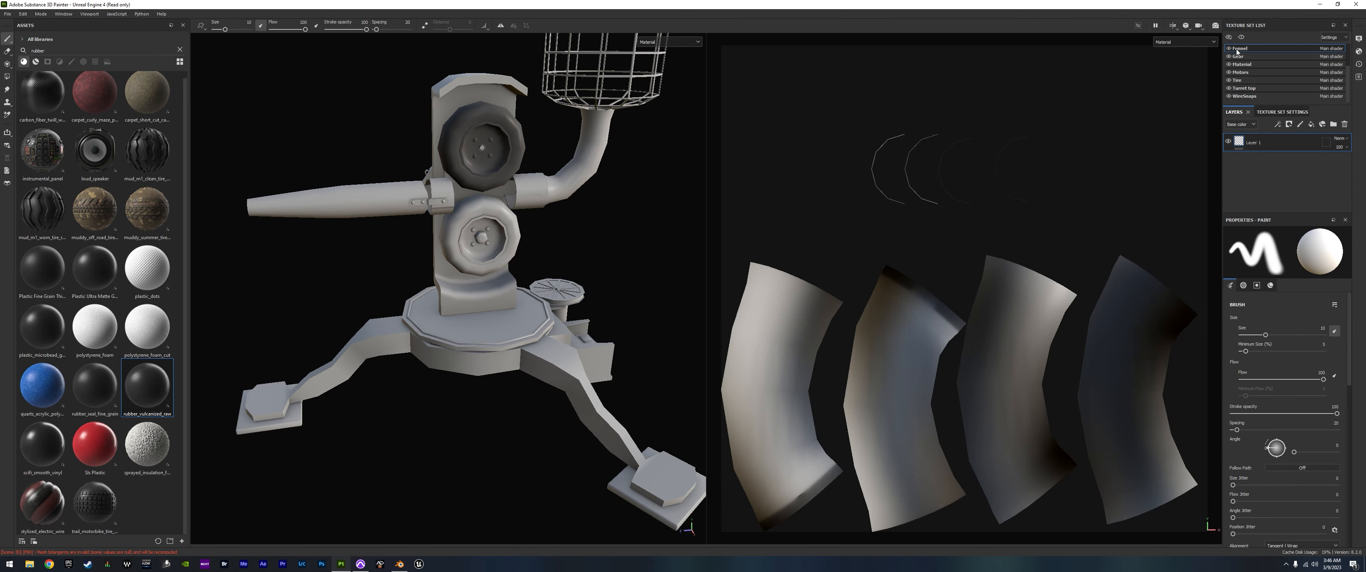
pyautogui.click(1231, 49)
pyautogui.click(1231, 48)
pyautogui.click(1230, 49)
pyautogui.click(1231, 49)
# - Search the assets for tire and apply the mud_m1_worn_tire_rubber material to the lower wheel
pyautogui.keyDown('alt'); pyautogui.moveTo(525, 378); pyautogui.dragTo(460, 339); pyautogui.keyUp('alt')
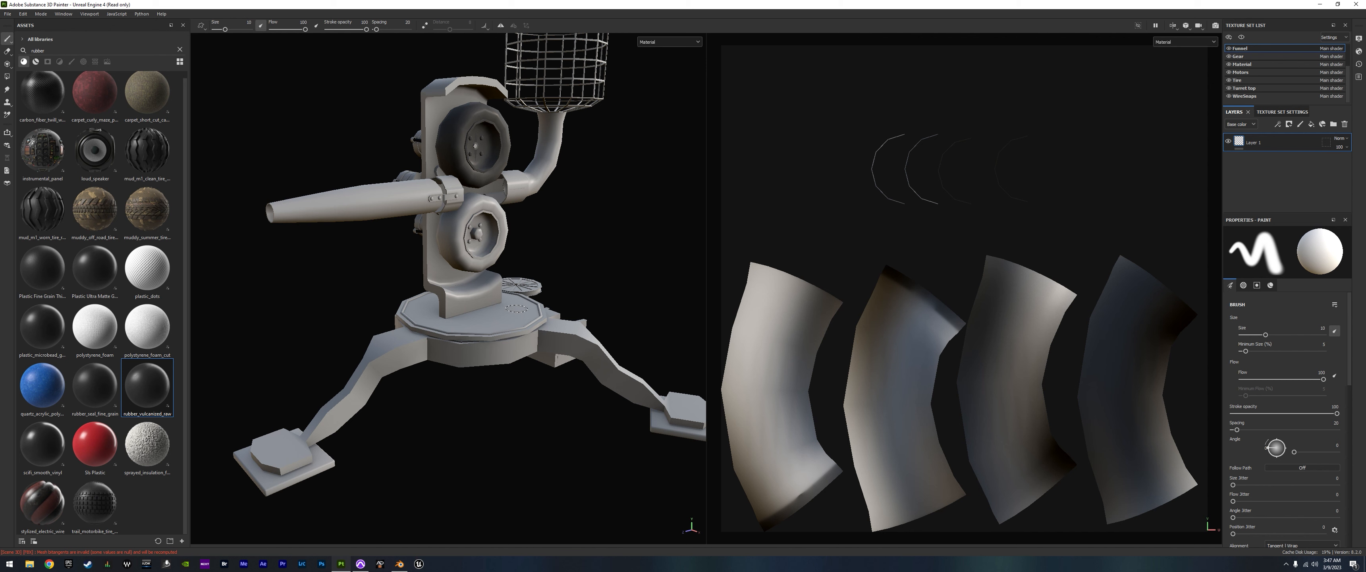
pyautogui.scroll(4, 516, 307)
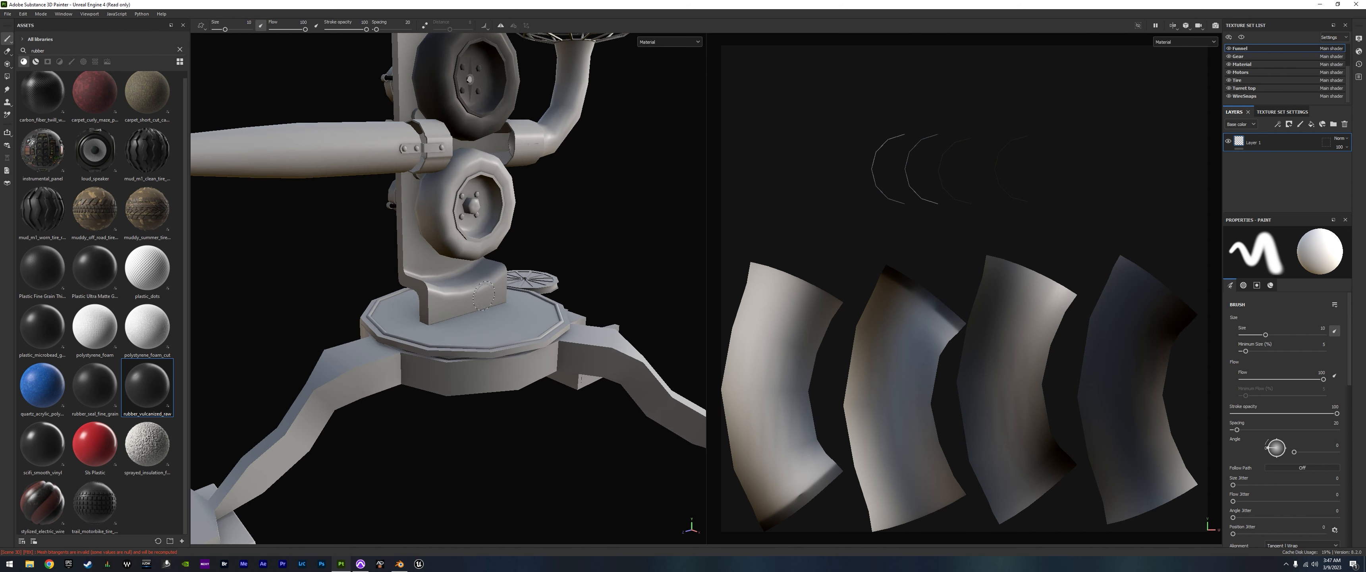
pyautogui.scroll(-4, 483, 293)
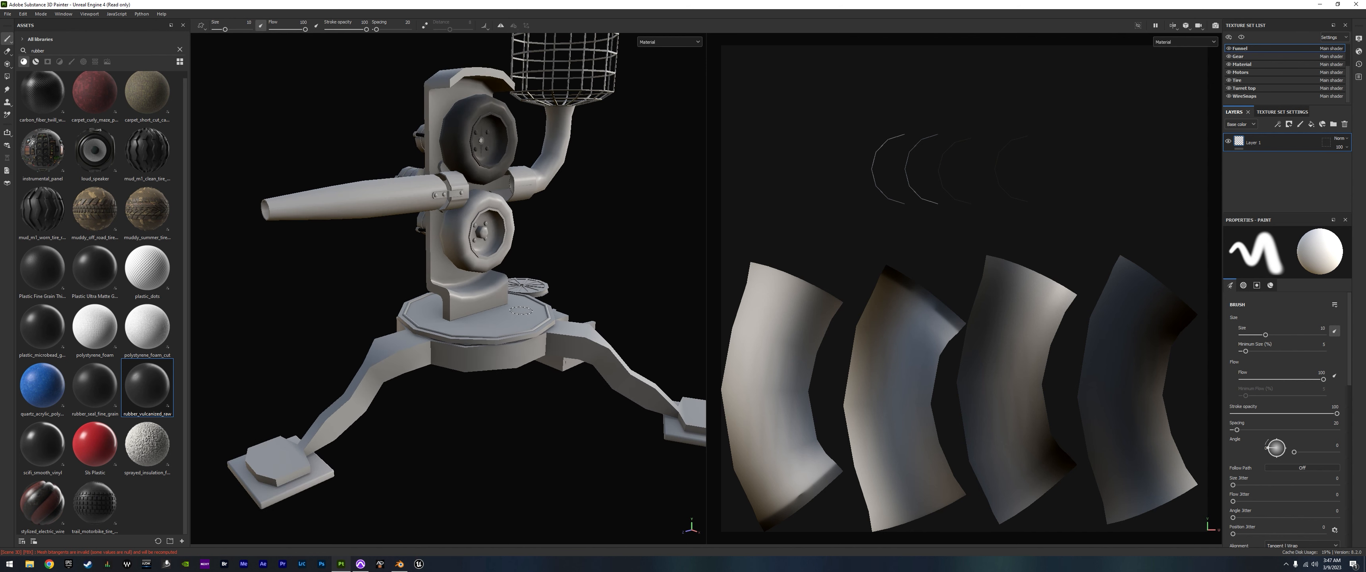
pyautogui.keyDown('alt'); pyautogui.moveTo(550, 310); pyautogui.dragTo(504, 297); pyautogui.keyUp('alt')
pyautogui.scroll(2, 504, 297)
pyautogui.click(180, 50)
pyautogui.click(95, 52)
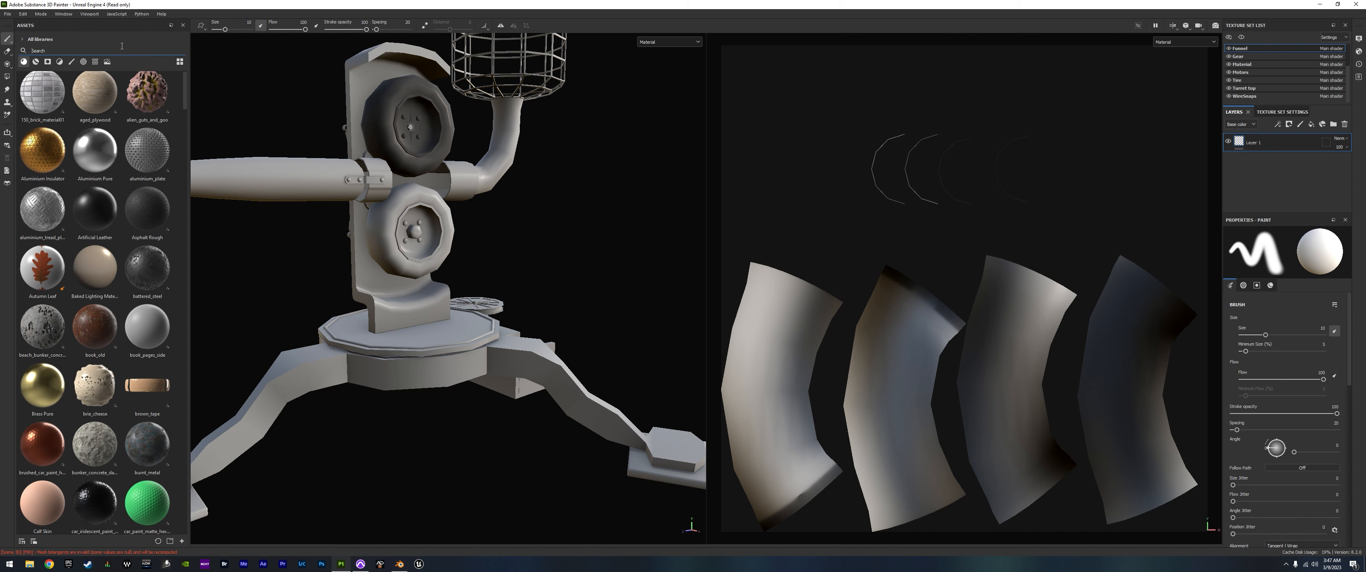
pyautogui.write('tire')
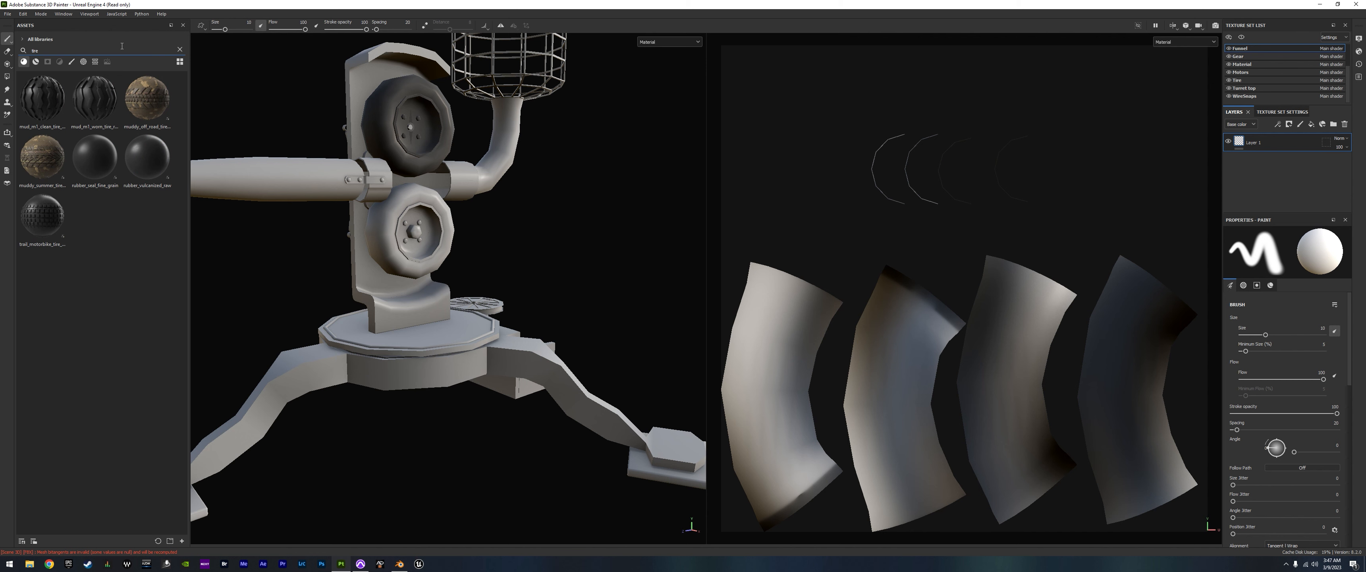
pyautogui.moveTo(94, 98); pyautogui.dragTo(380, 229)
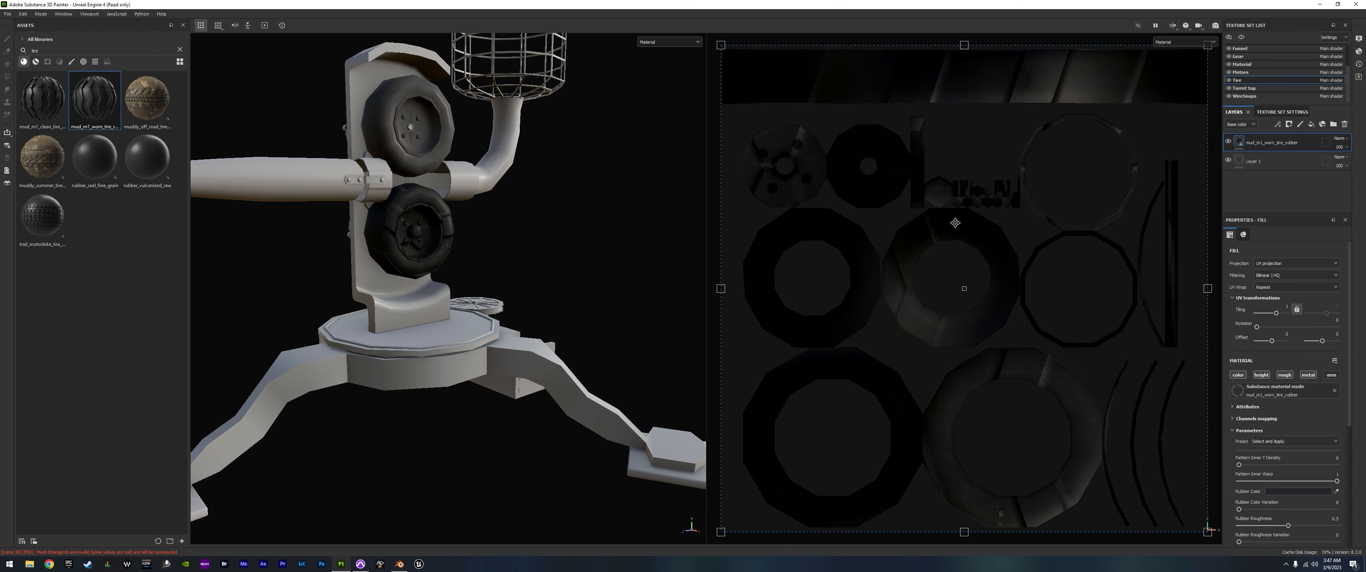
# - Add the rubber_vulcanized_raw material to the wheel, place its layer below the worn tire rubber layer and hide it
pyautogui.scroll(-1, 963, 235)
pyautogui.keyDown('alt'); pyautogui.moveTo(973, 211); pyautogui.dragTo(938, 237, button='middle'); pyautogui.keyUp('alt')
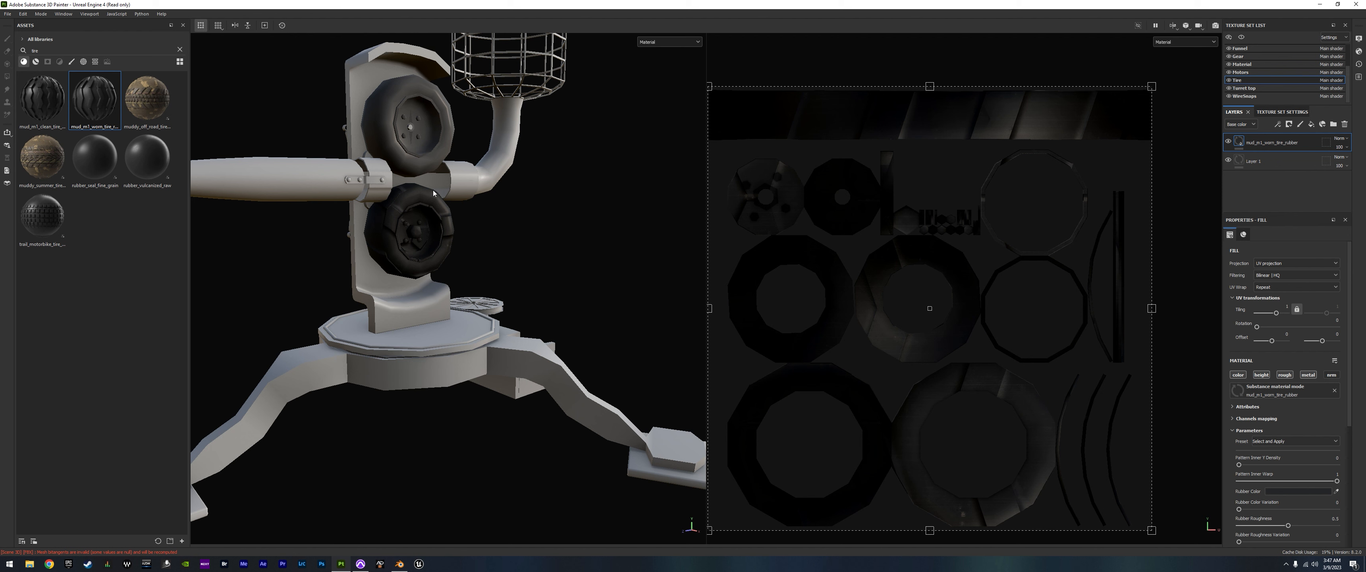
pyautogui.moveTo(148, 165); pyautogui.dragTo(390, 230)
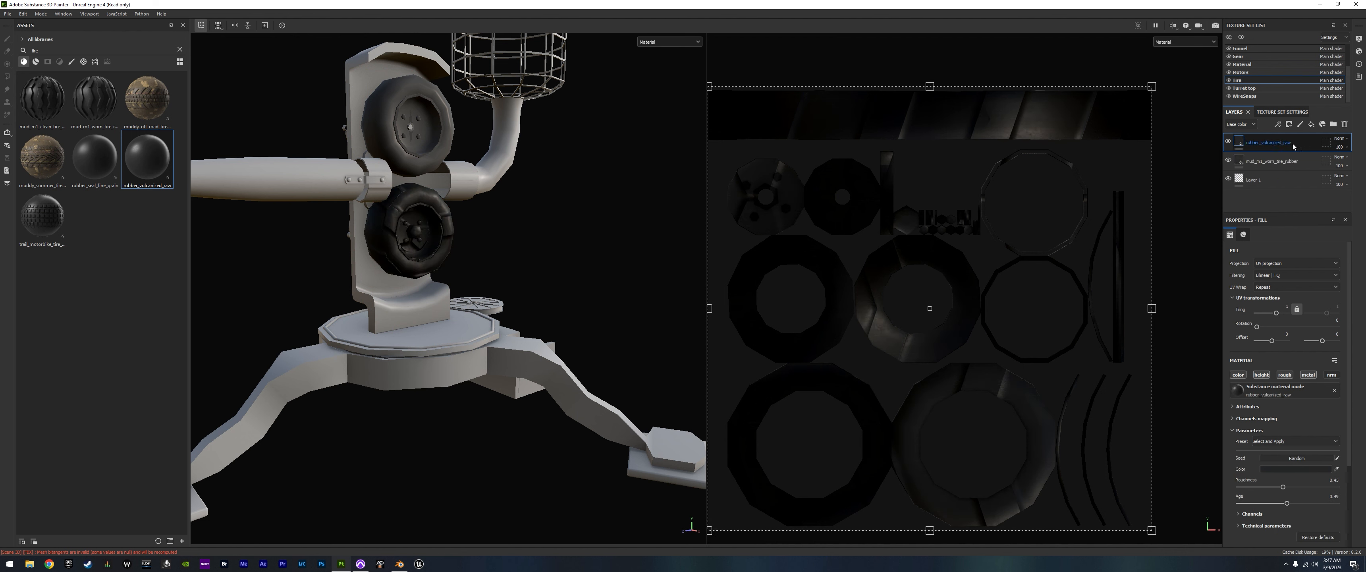
pyautogui.moveTo(1268, 142); pyautogui.dragTo(1253, 169)
pyautogui.click(1228, 160)
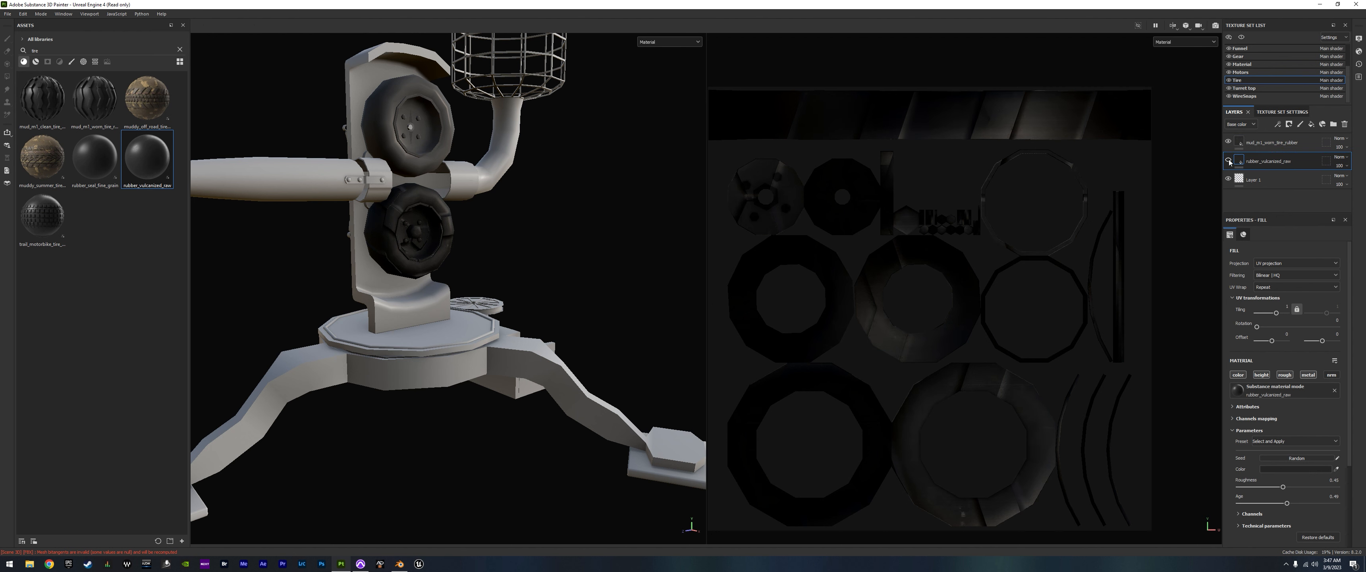
# - Add a black mask to the worn tire rubber layer and reveal only the tread strip with Polygon Fill
pyautogui.click(1240, 143)
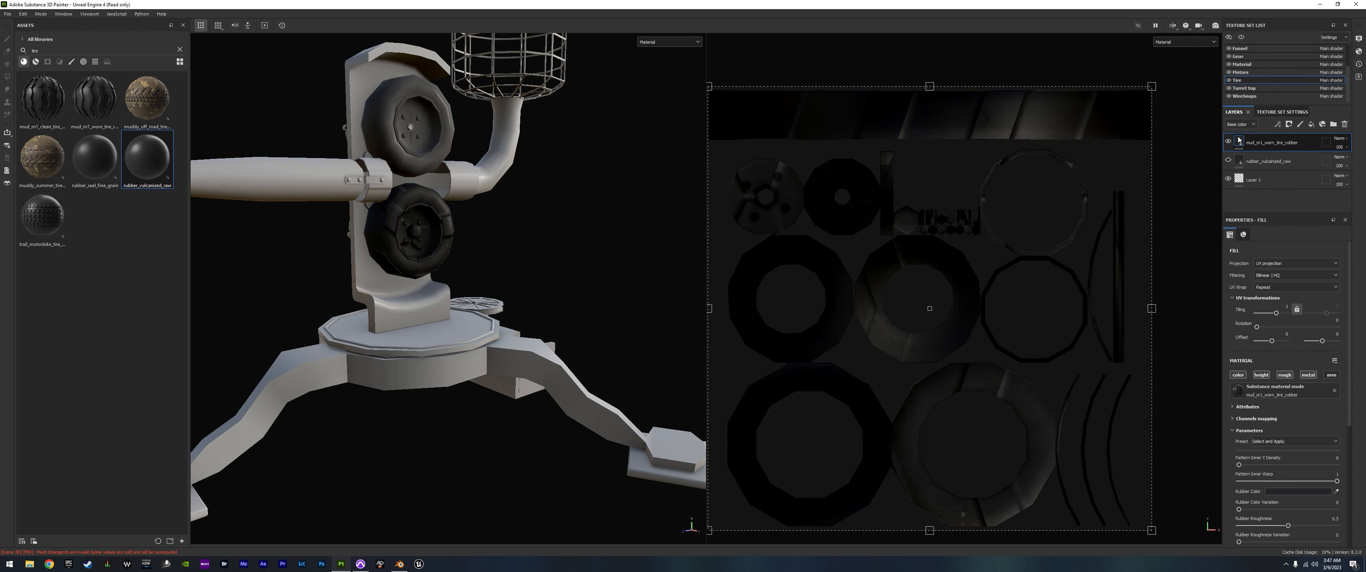
pyautogui.rightClick(1240, 143)
pyautogui.click(1268, 153)
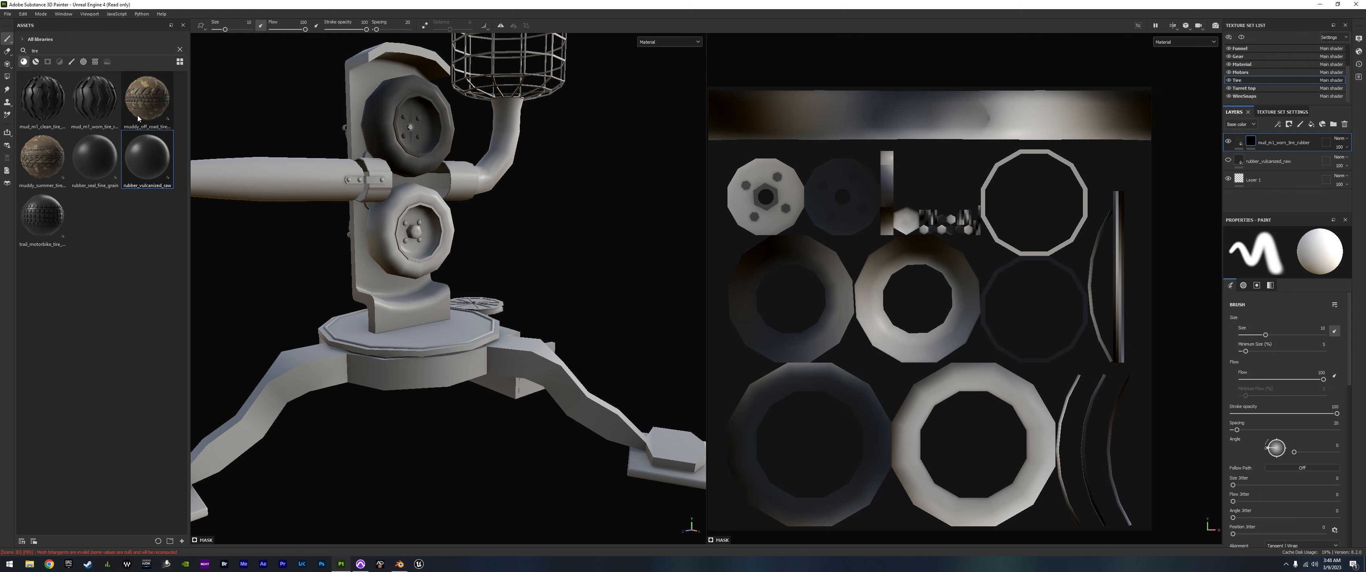
pyautogui.click(7, 76)
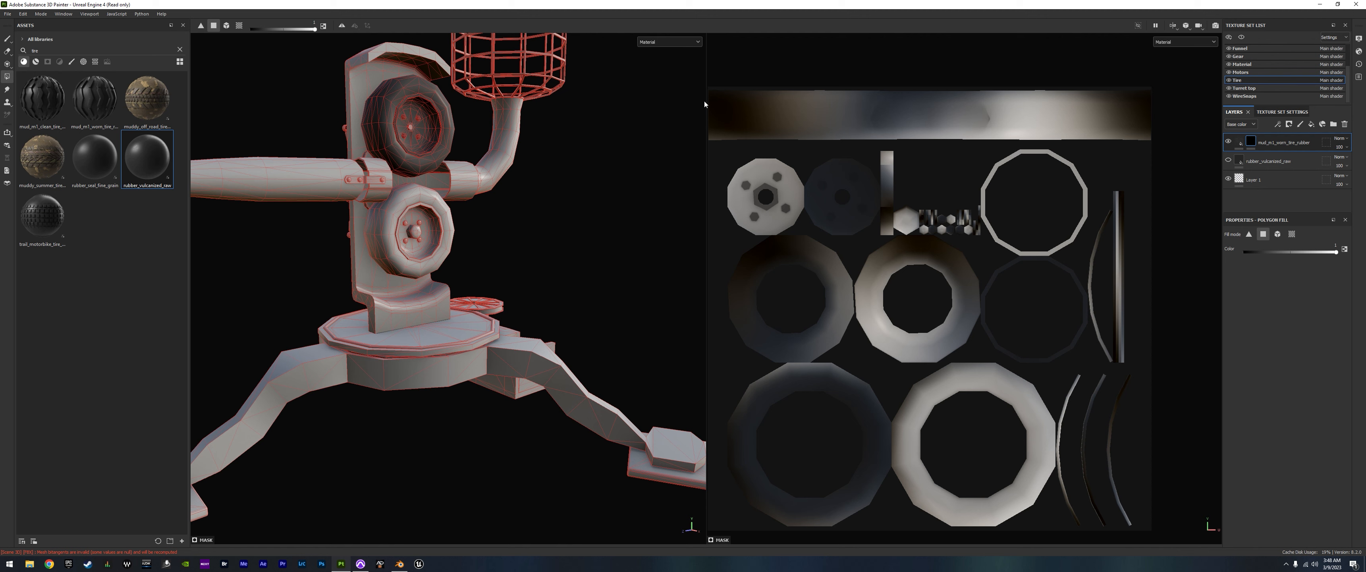
pyautogui.moveTo(714, 100); pyautogui.dragTo(1146, 145)
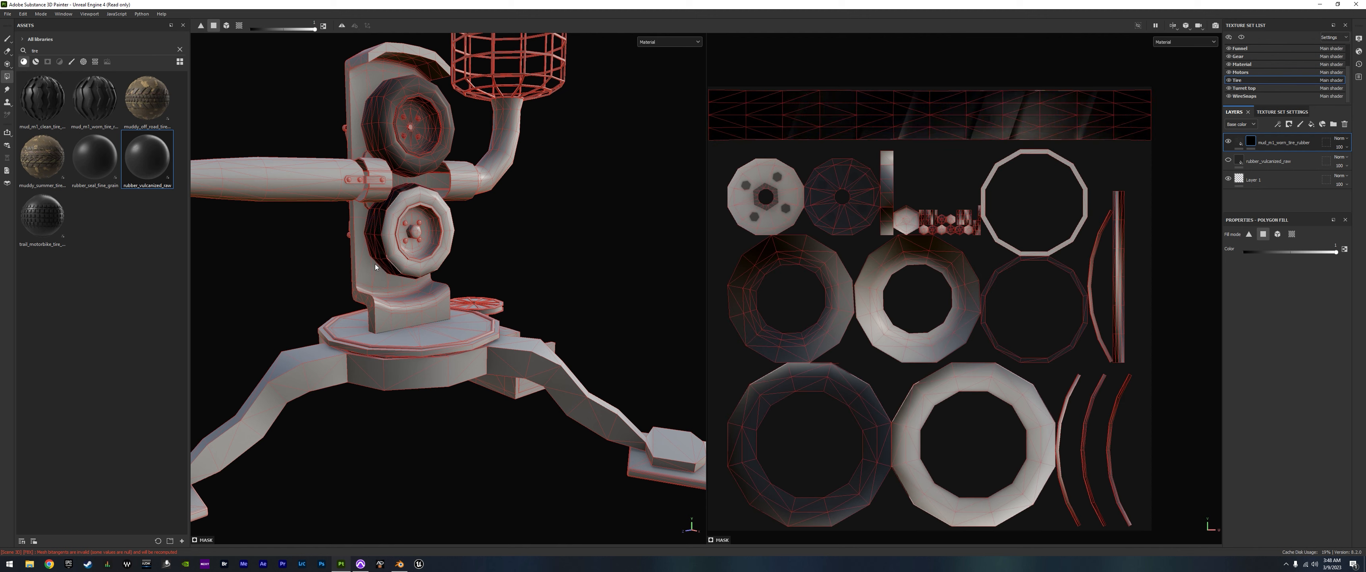
# - Scale the worn tire rubber's UV projection down to a small square as high as the tread strip
pyautogui.keyDown('alt'); pyautogui.moveTo(374, 267); pyautogui.dragTo(527, 192); pyautogui.keyUp('alt')
pyautogui.scroll(7, 374, 245)
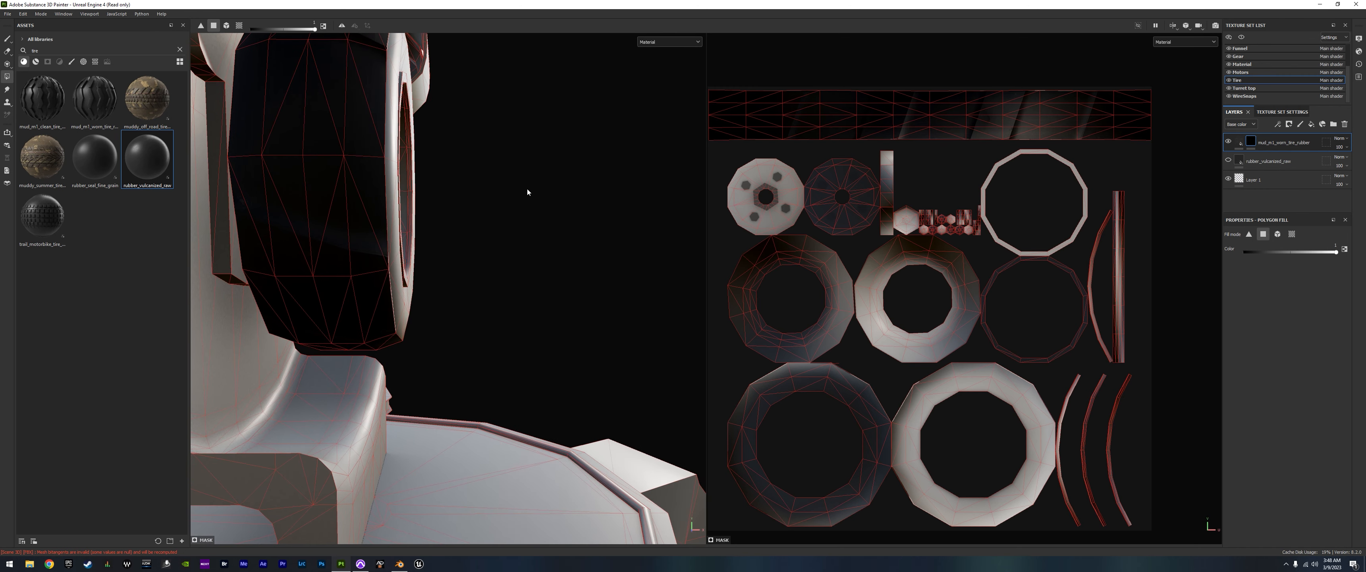
pyautogui.click(1240, 143)
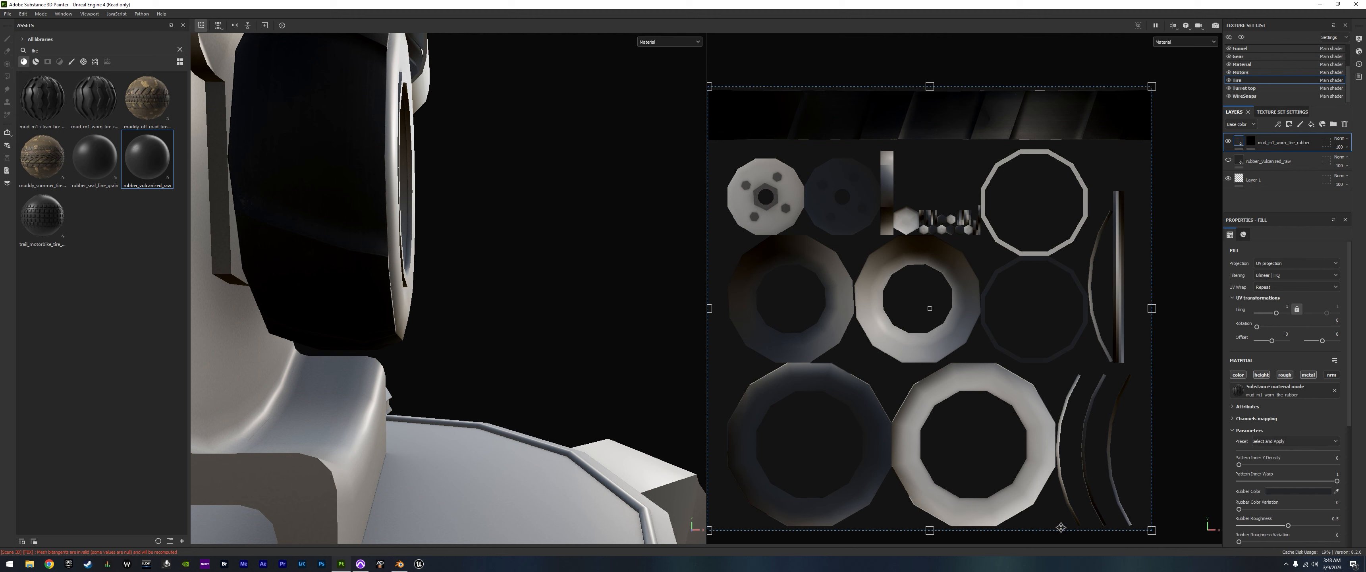
pyautogui.moveTo(1154, 530); pyautogui.dragTo(757, 27)
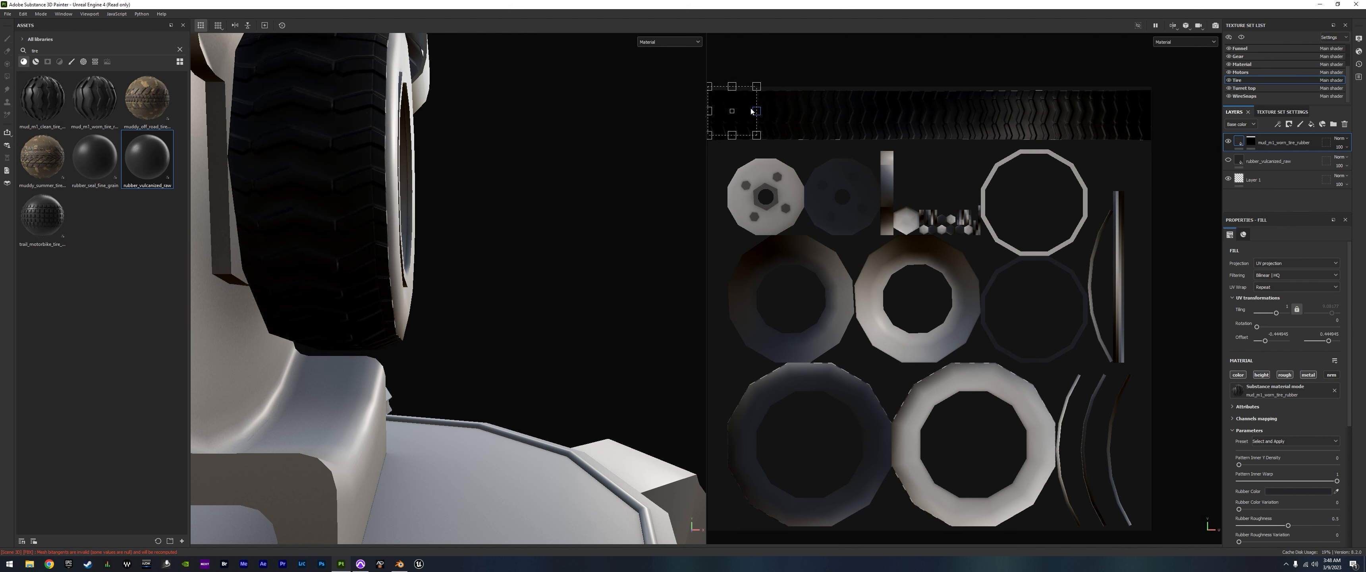
# - Align the worn tire rubber's UV projection square with the tread strip and rotate the projection by 180 degrees
pyautogui.moveTo(745, 110); pyautogui.dragTo(746, 114)
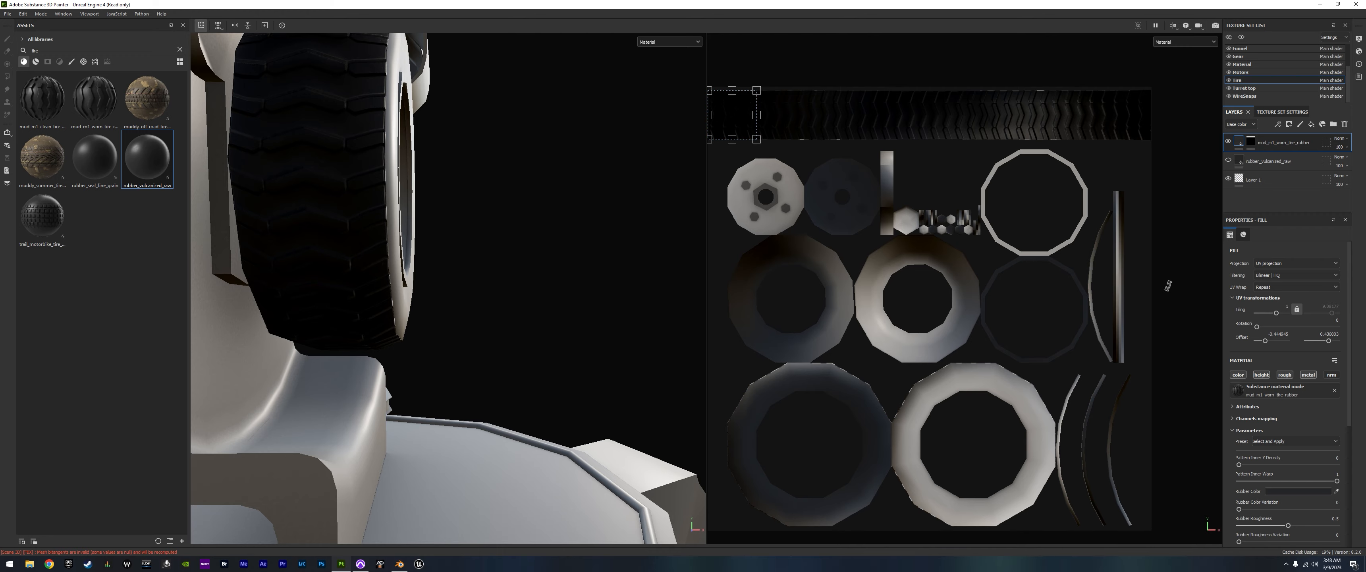
pyautogui.keyDown('alt'); pyautogui.moveTo(442, 208); pyautogui.dragTo(359, 235); pyautogui.keyUp('alt')
pyautogui.keyDown('alt'); pyautogui.moveTo(535, 179); pyautogui.dragTo(509, 191); pyautogui.keyUp('alt')
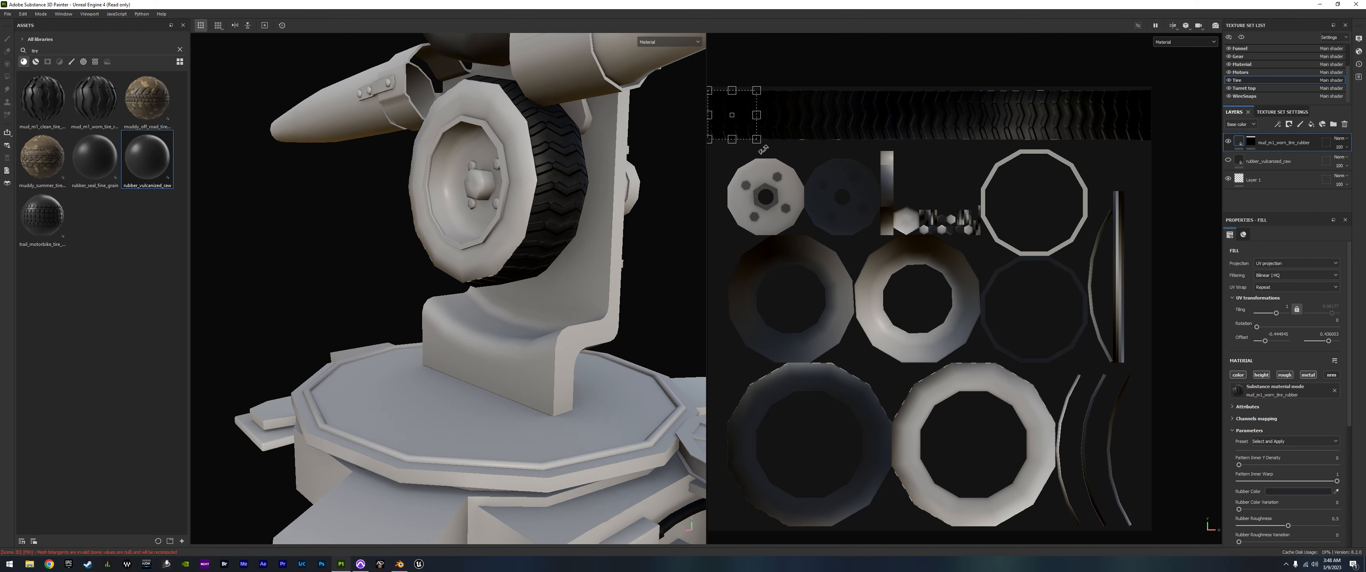
pyautogui.moveTo(764, 149); pyautogui.dragTo(592, 50)
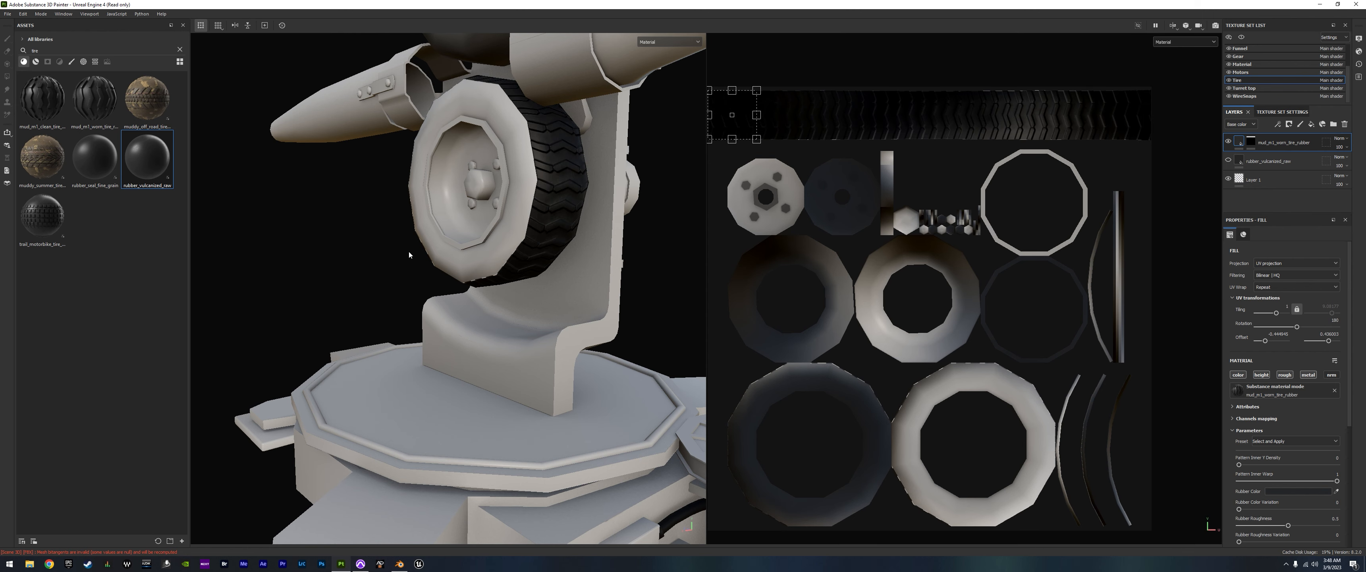
pyautogui.keyDown('alt'); pyautogui.moveTo(410, 255); pyautogui.dragTo(608, 328); pyautogui.keyUp('alt')
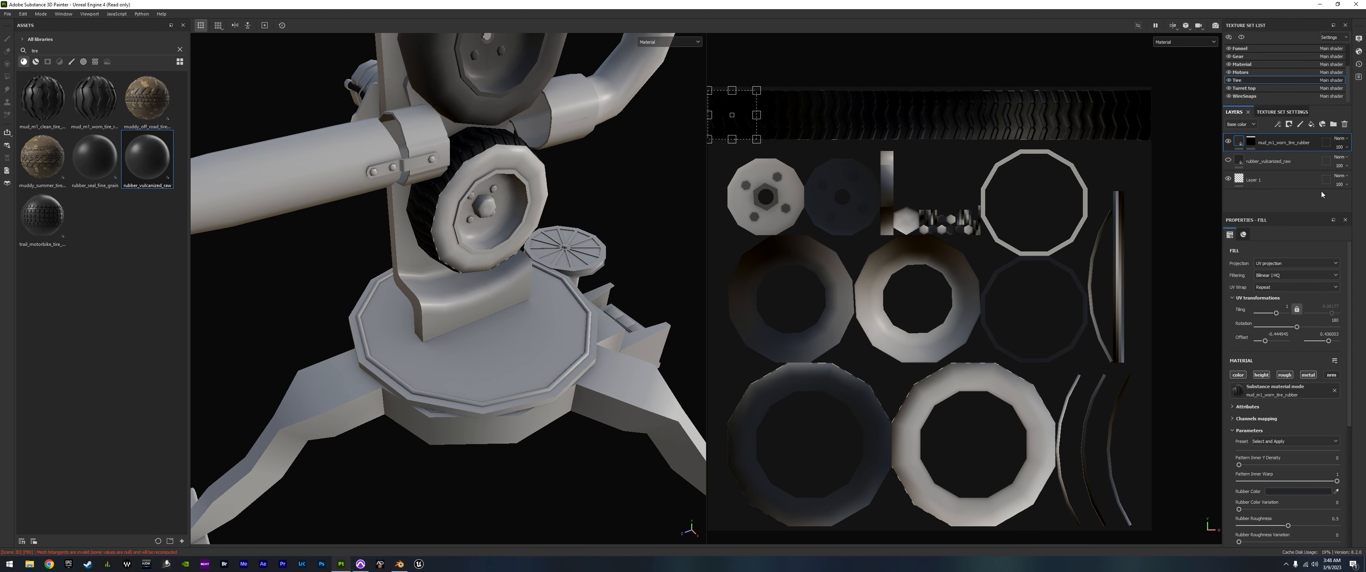
# - Show the rubber_vulcanized_raw layer, add a black mask to it and invert the mask background to white
pyautogui.click(1228, 160)
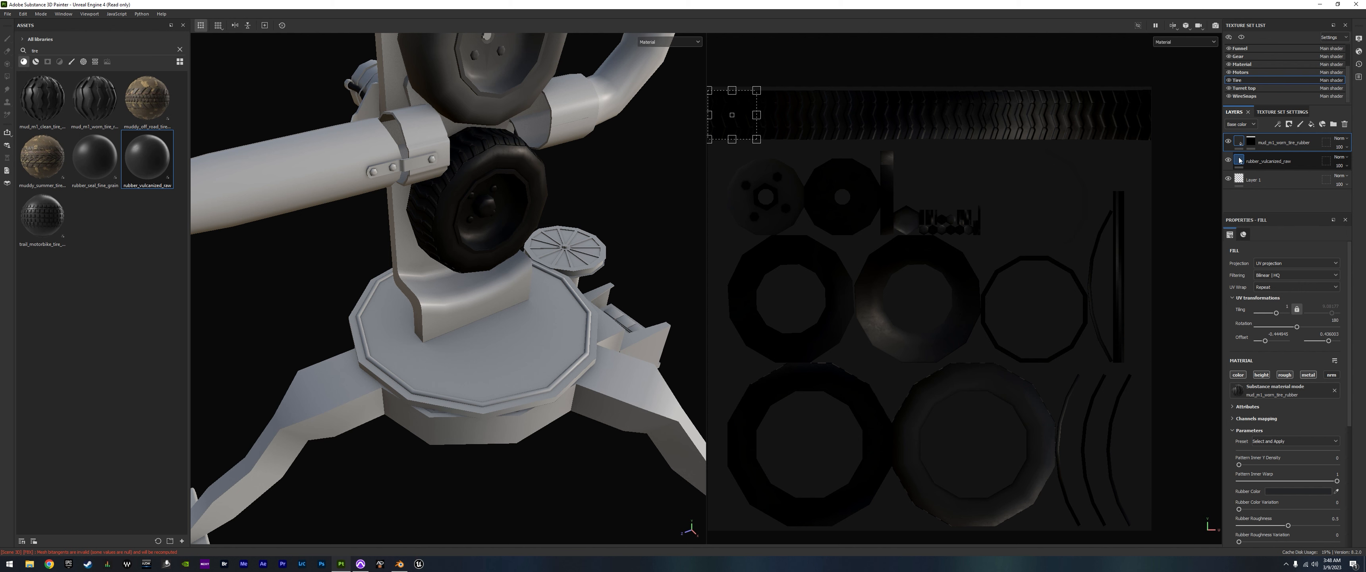
pyautogui.click(1240, 160)
pyautogui.rightClick(1240, 158)
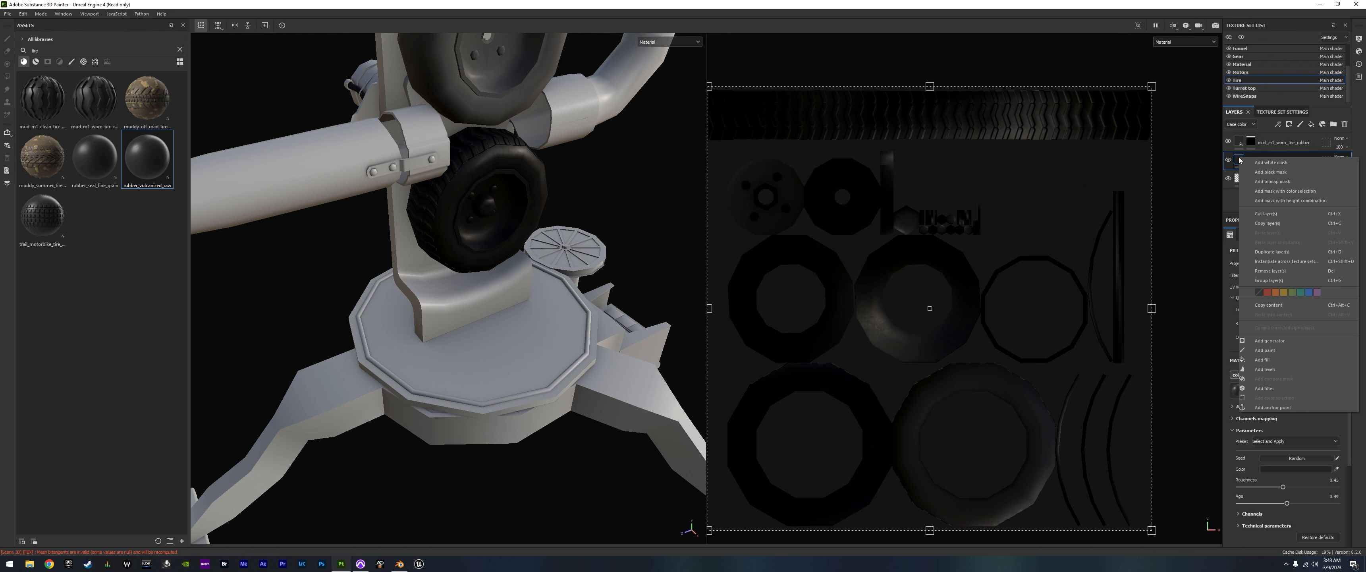
pyautogui.click(1271, 172)
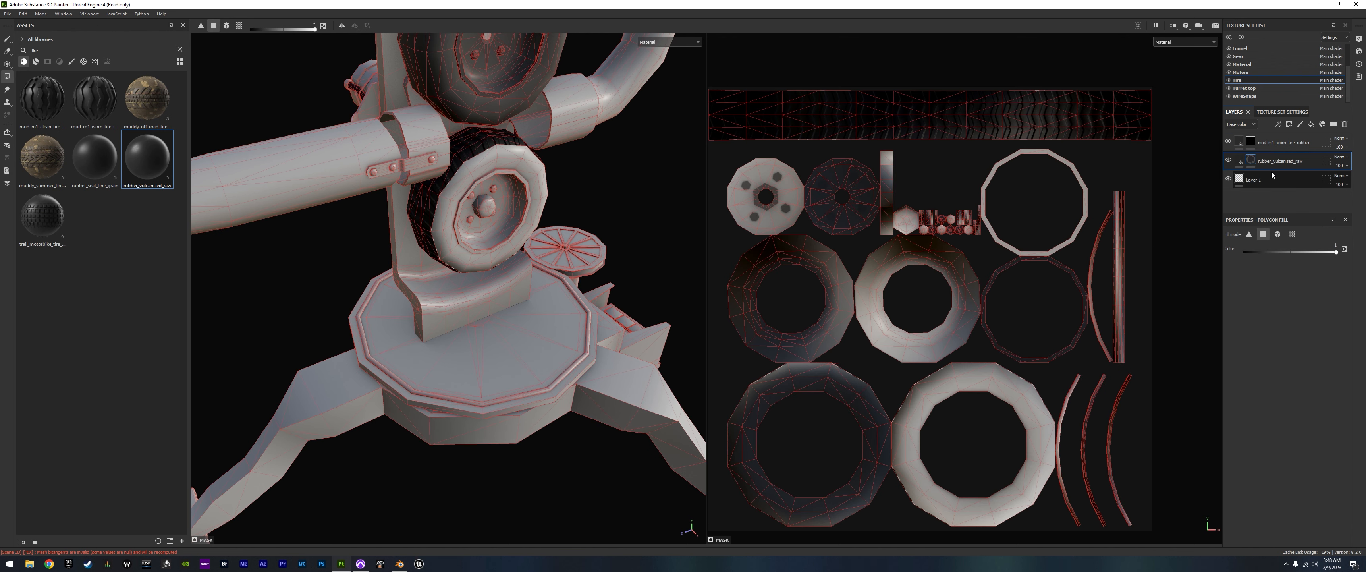
pyautogui.rightClick(1250, 160)
pyautogui.click(1283, 223)
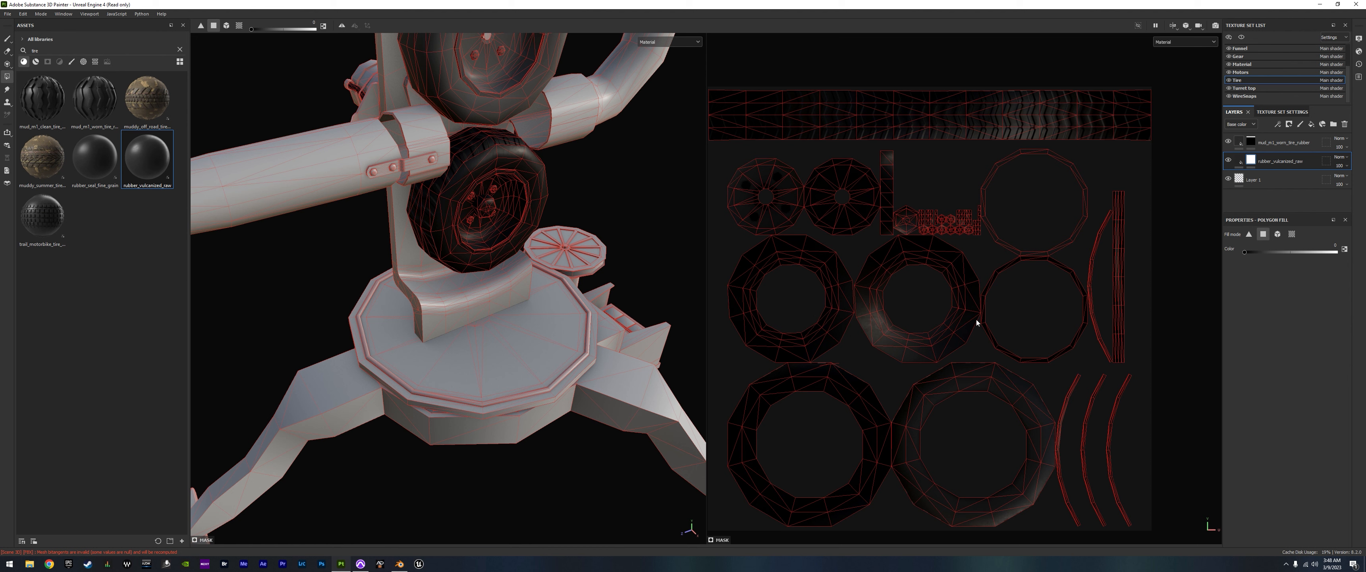
# - Set the Polygon Fill colour to black and fill the tread strip in the rubber_vulcanized_raw mask
pyautogui.rightClick(1253, 160)
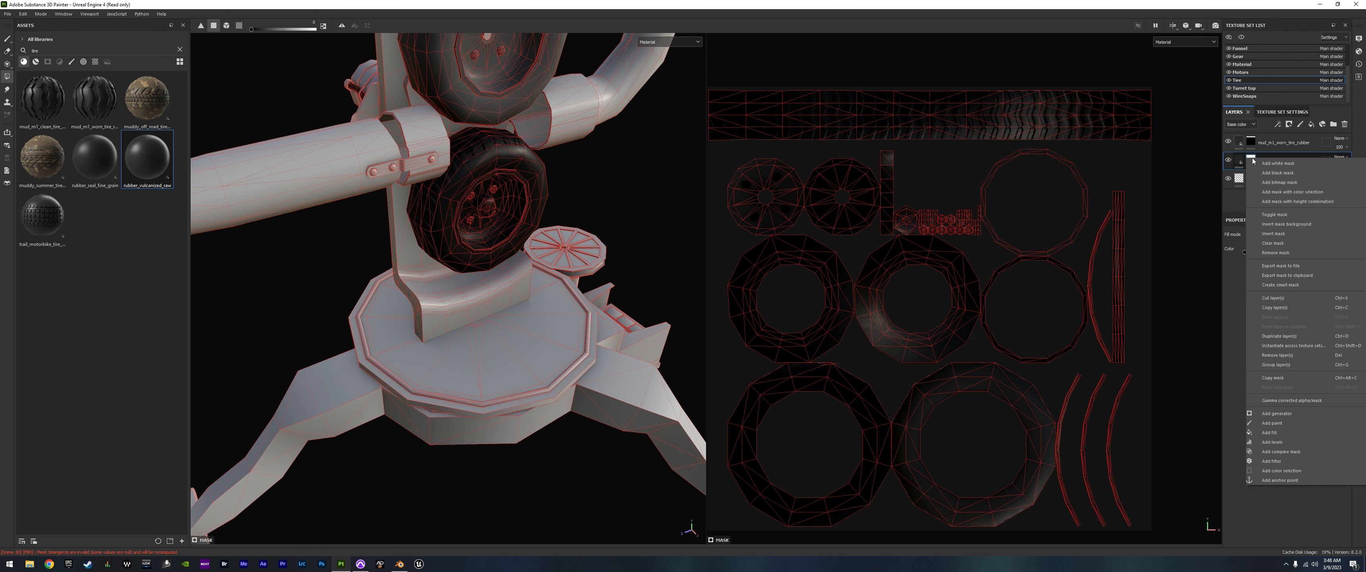
pyautogui.click(1236, 327)
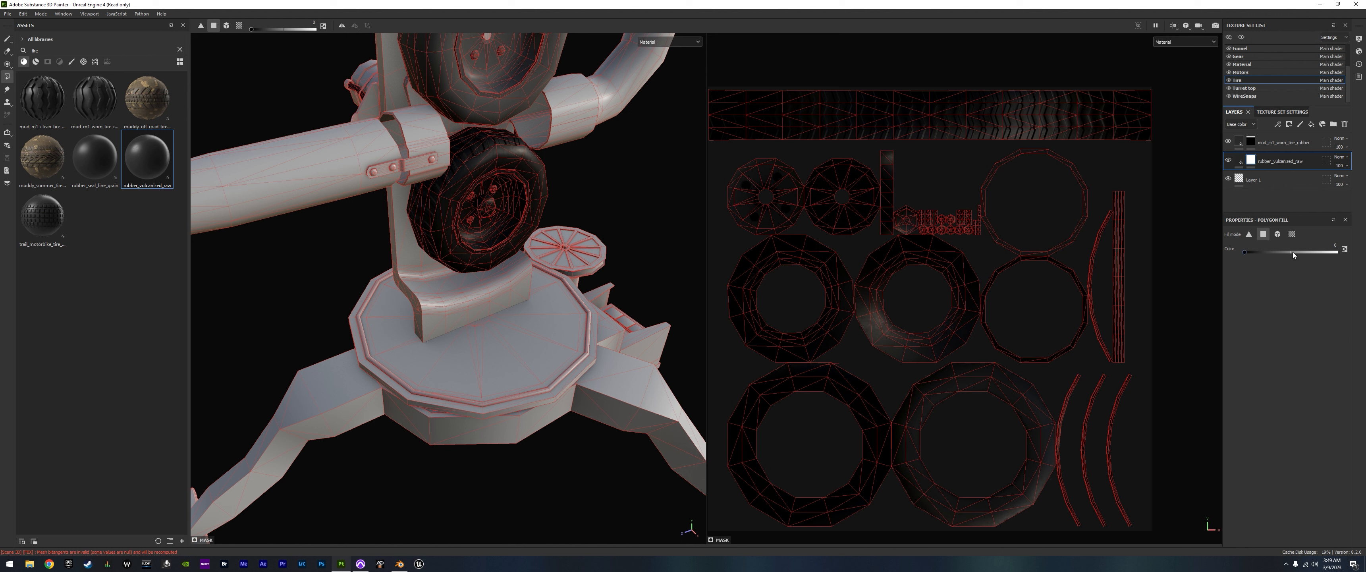
pyautogui.moveTo(1282, 253); pyautogui.dragTo(1343, 261)
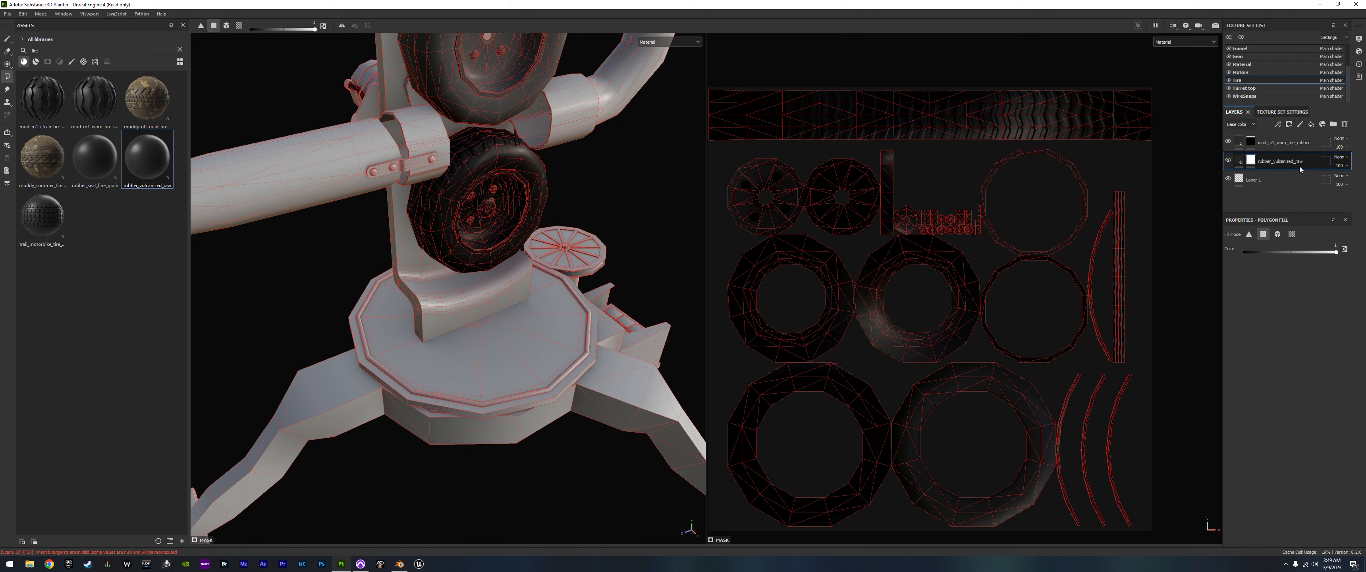
pyautogui.moveTo(1278, 252); pyautogui.dragTo(1233, 257)
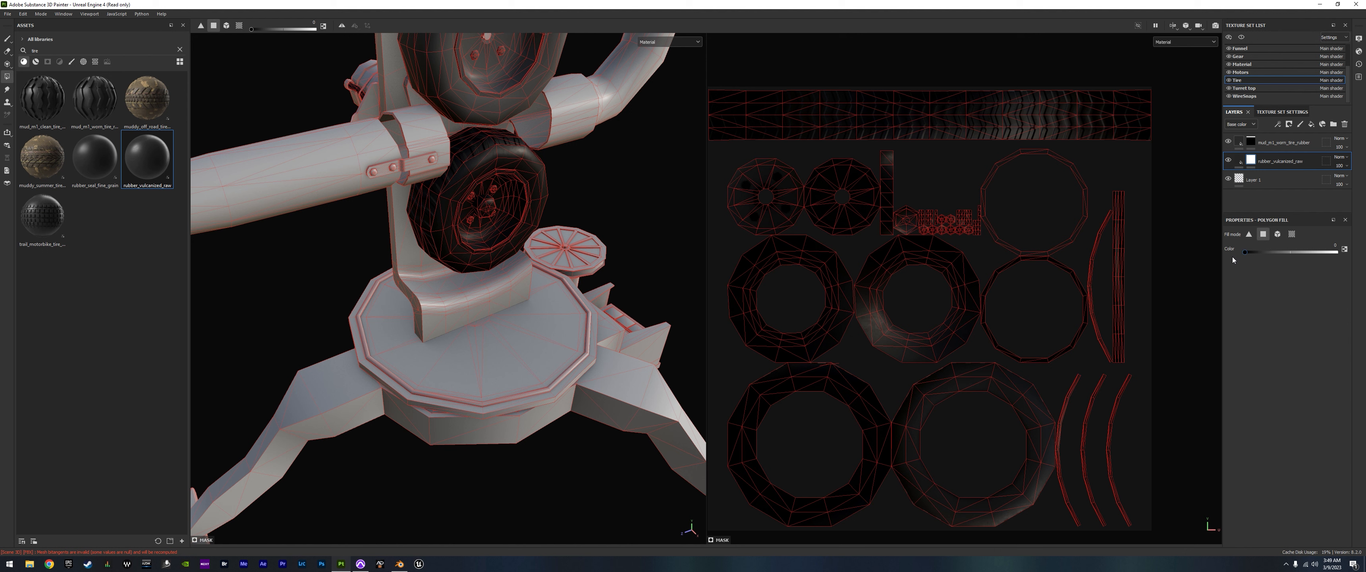
pyautogui.moveTo(1093, 139); pyautogui.dragTo(1093, 139)
pyautogui.moveTo(710, 78); pyautogui.dragTo(1163, 144)
pyautogui.scroll(5, 457, 212)
pyautogui.keyDown('alt'); pyautogui.moveTo(403, 221); pyautogui.dragTo(467, 196); pyautogui.keyUp('alt')
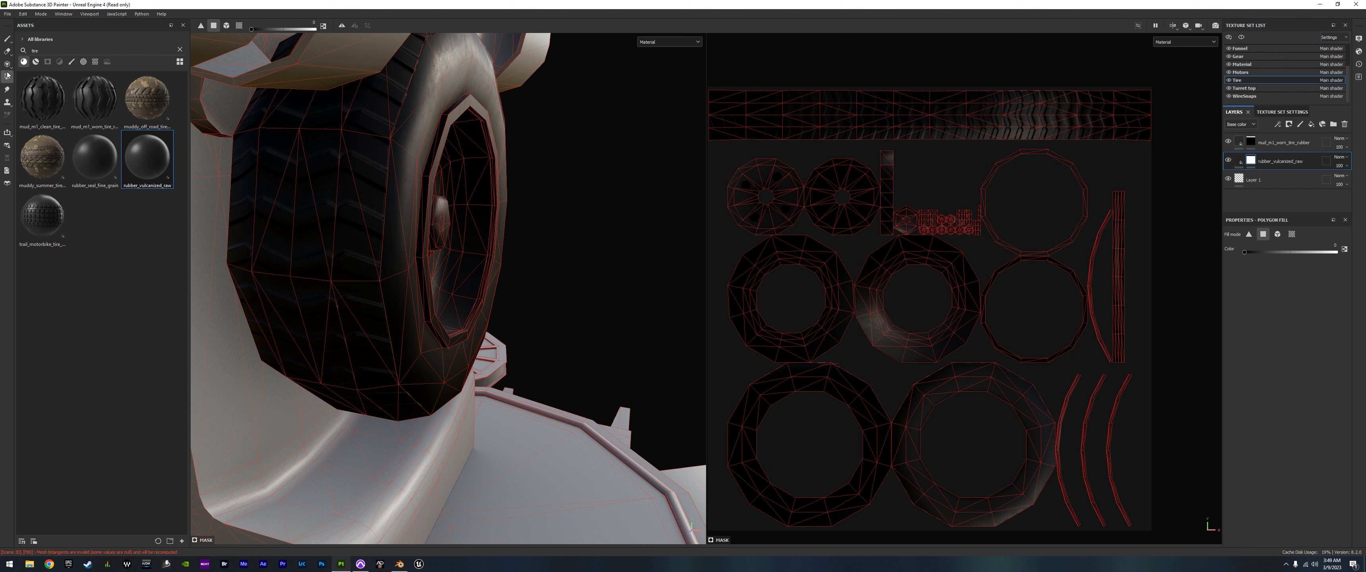
# - Switch to the Paint tool and enlarge the brush for masking around the tread strip in the UV layout
pyautogui.click(6, 41)
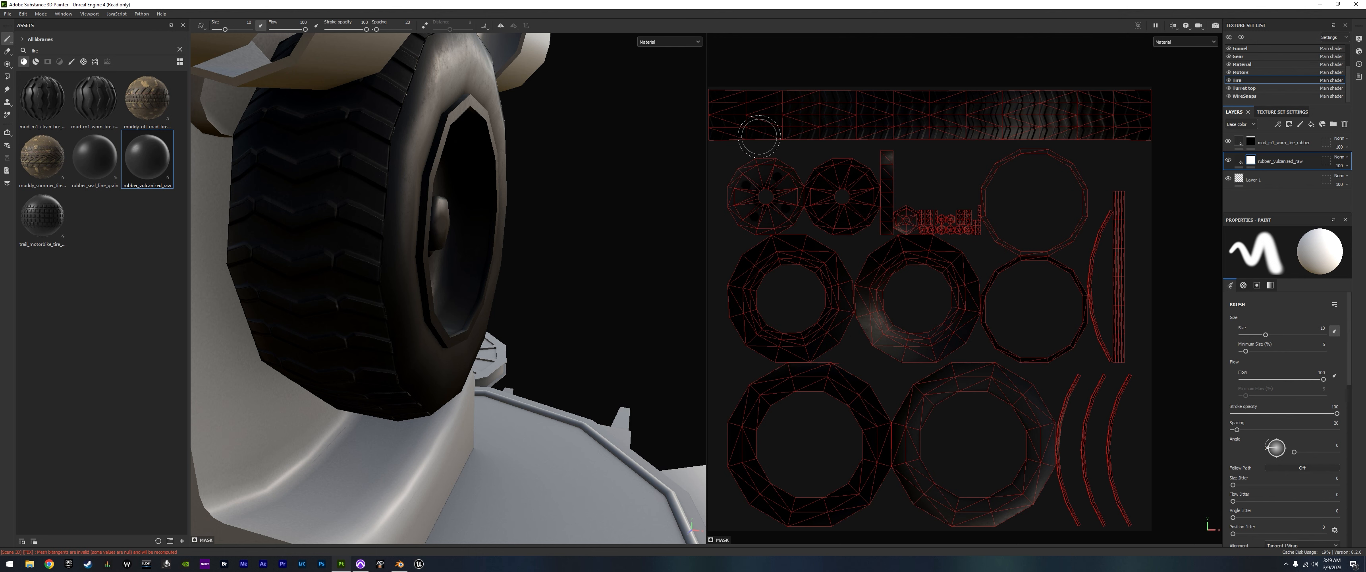
pyautogui.moveTo(762, 137)
pyautogui.keyDown('alt'); pyautogui.mouseDown(button='right')
pyautogui.moveTo(814, 163)
pyautogui.moveTo(781, 153)
pyautogui.mouseUp(button='right'); pyautogui.keyUp('alt')
pyautogui.moveTo(795, 148)
pyautogui.keyDown('alt'); pyautogui.mouseDown(button='middle')
pyautogui.moveTo(842, 139)
pyautogui.moveTo(804, 139)
pyautogui.mouseUp(button='middle'); pyautogui.keyUp('alt')
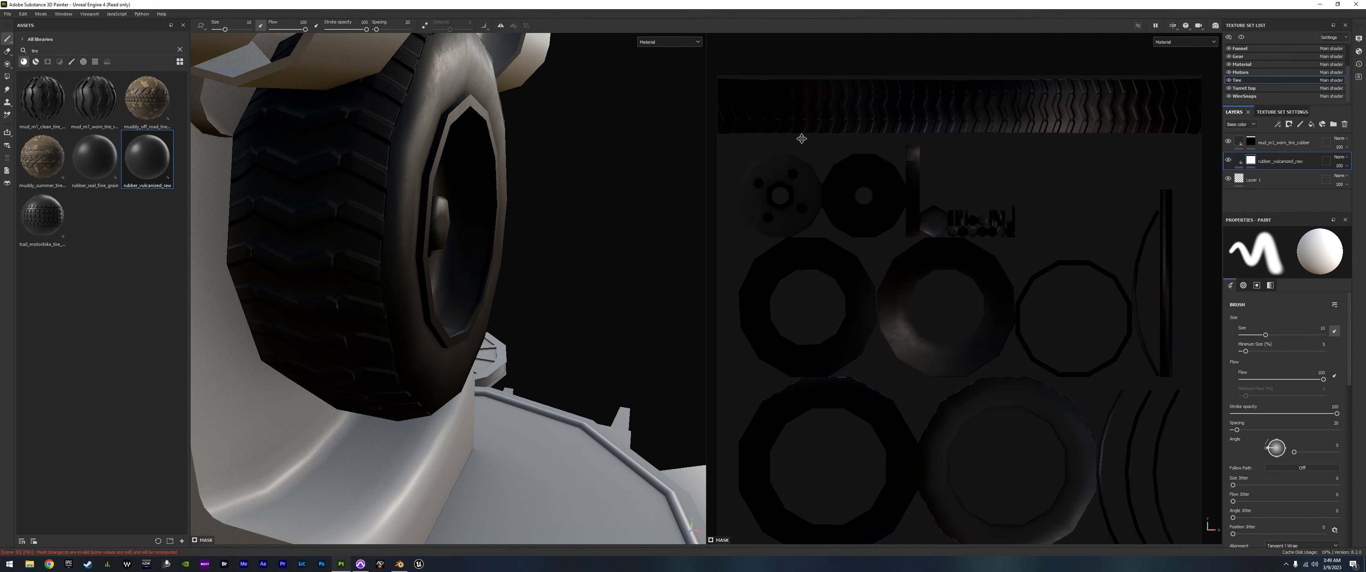
pyautogui.keyDown('ctrl'); pyautogui.moveTo(752, 134); pyautogui.dragTo(750, 137); pyautogui.keyUp('ctrl')
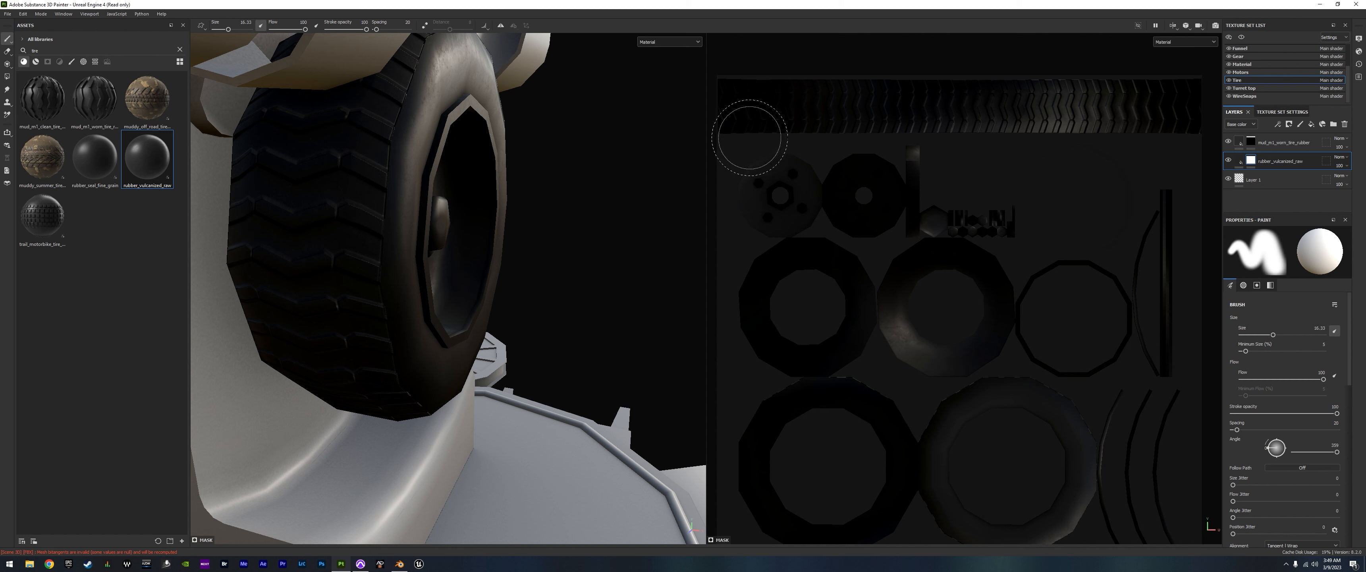
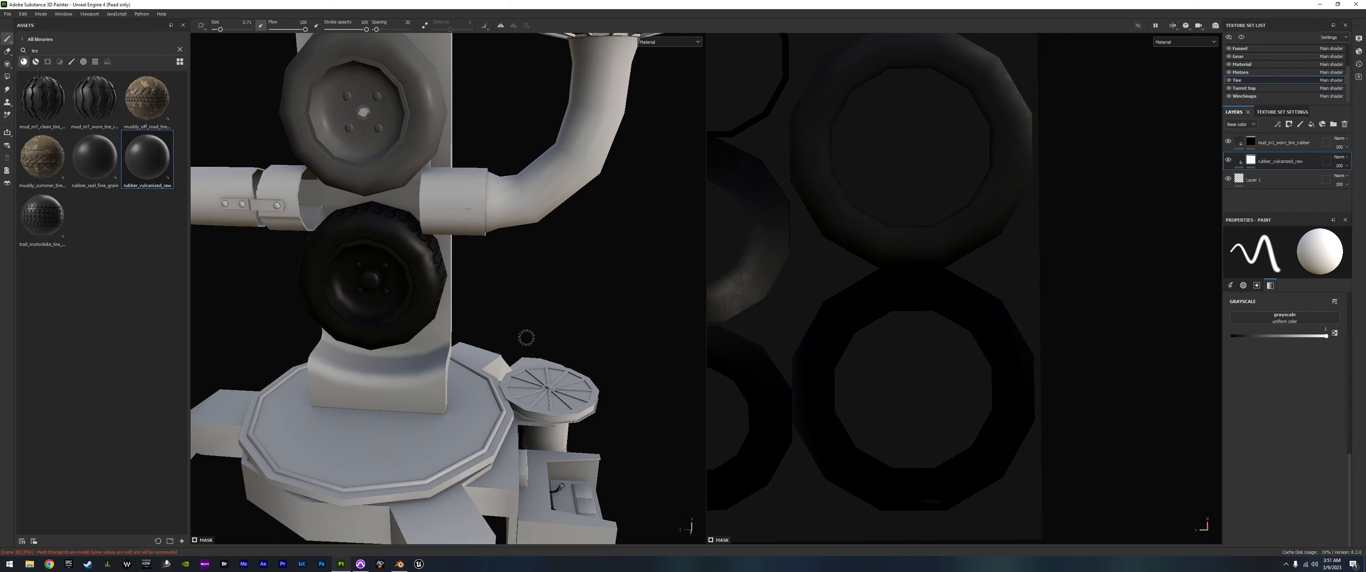
# - Set the mask brush's grayscale value to black
pyautogui.keyDown('alt'); pyautogui.moveTo(527, 338); pyautogui.dragTo(558, 226, button='middle'); pyautogui.keyUp('alt')
pyautogui.moveTo(566, 255)
pyautogui.keyDown('alt'); pyautogui.mouseDown()
pyautogui.moveTo(475, 221)
pyautogui.moveTo(558, 244)
pyautogui.mouseUp(); pyautogui.keyUp('alt')
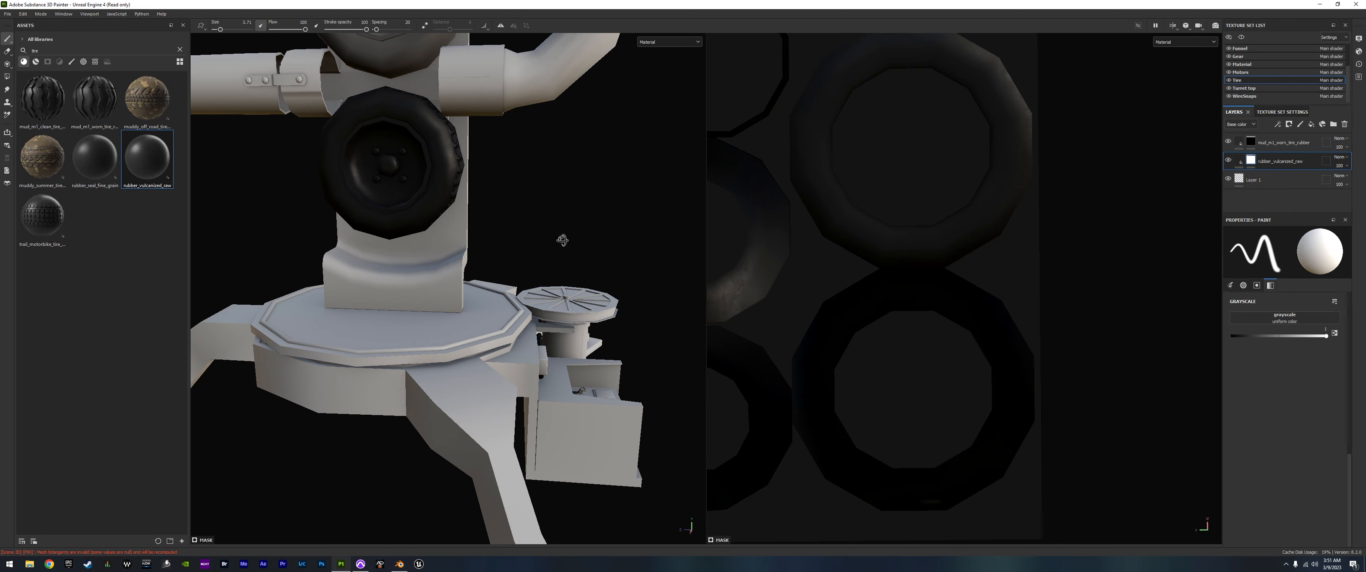
pyautogui.scroll(2, 299, 293)
pyautogui.keyDown('alt'); pyautogui.moveTo(322, 258); pyautogui.dragTo(375, 280); pyautogui.keyUp('alt')
pyautogui.keyDown('alt'); pyautogui.moveTo(816, 244); pyautogui.dragTo(1063, 385, button='middle'); pyautogui.keyUp('alt')
pyautogui.scroll(-2, 1063, 385)
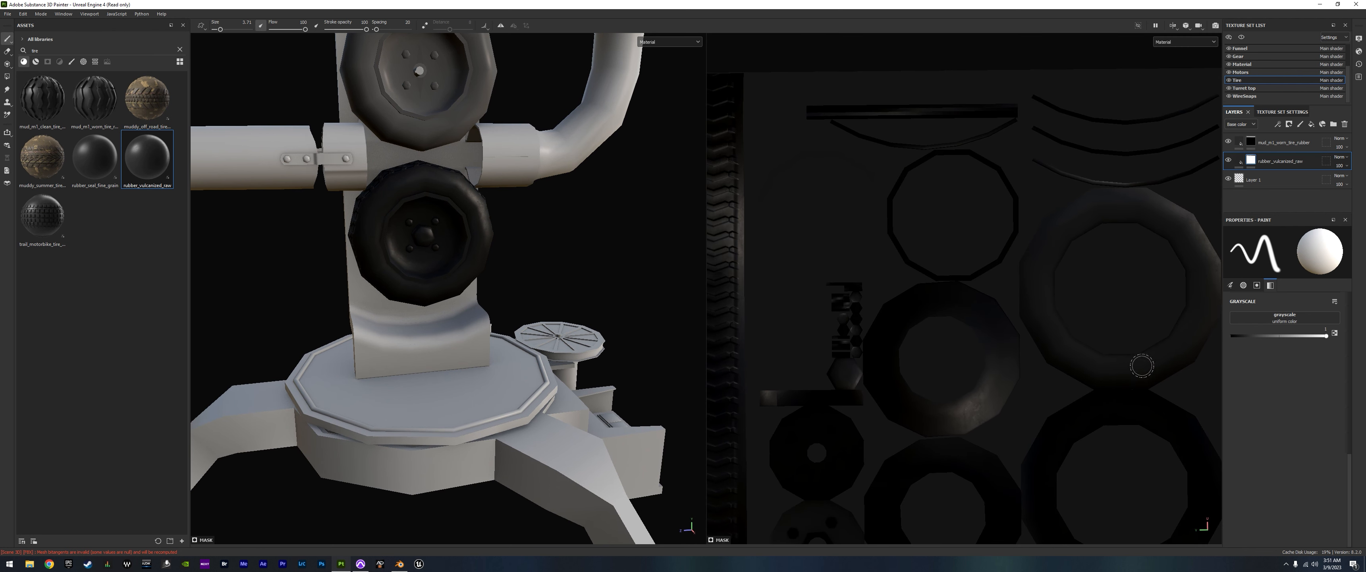
pyautogui.moveTo(1306, 337); pyautogui.dragTo(1206, 342)
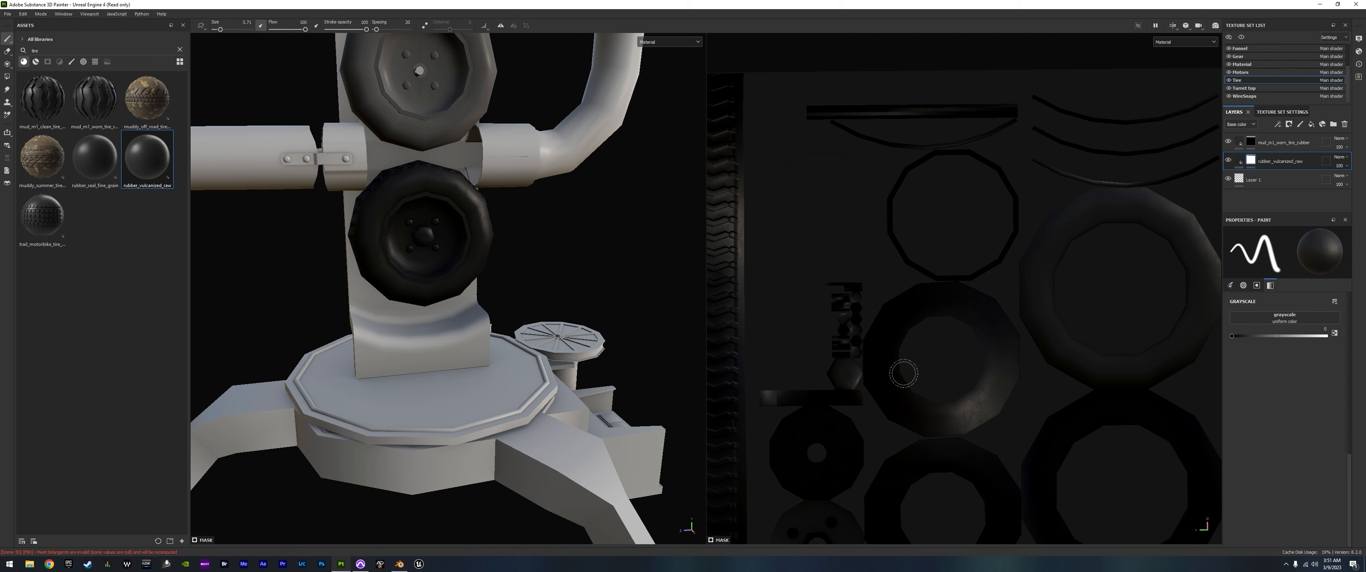
# - Mask the vulcanized rubber off the hub disc, the second wheel disc and the wide rim ring with black Polygon Fill
pyautogui.click(7, 77)
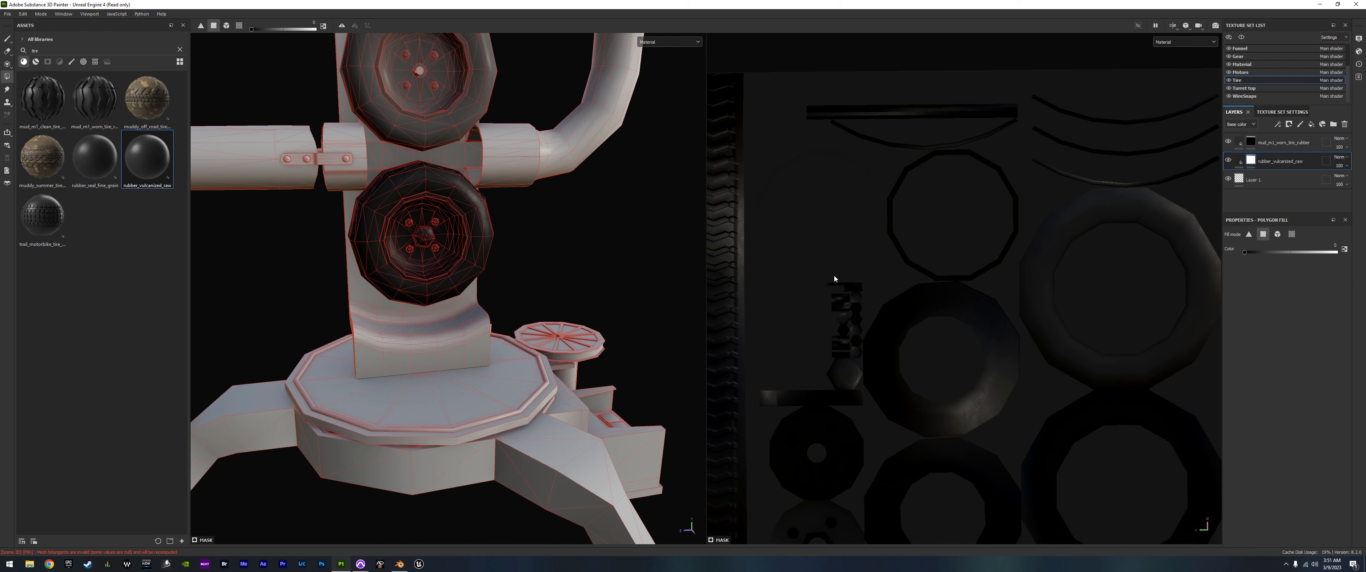
pyautogui.moveTo(876, 389); pyautogui.dragTo(947, 239, button='middle')
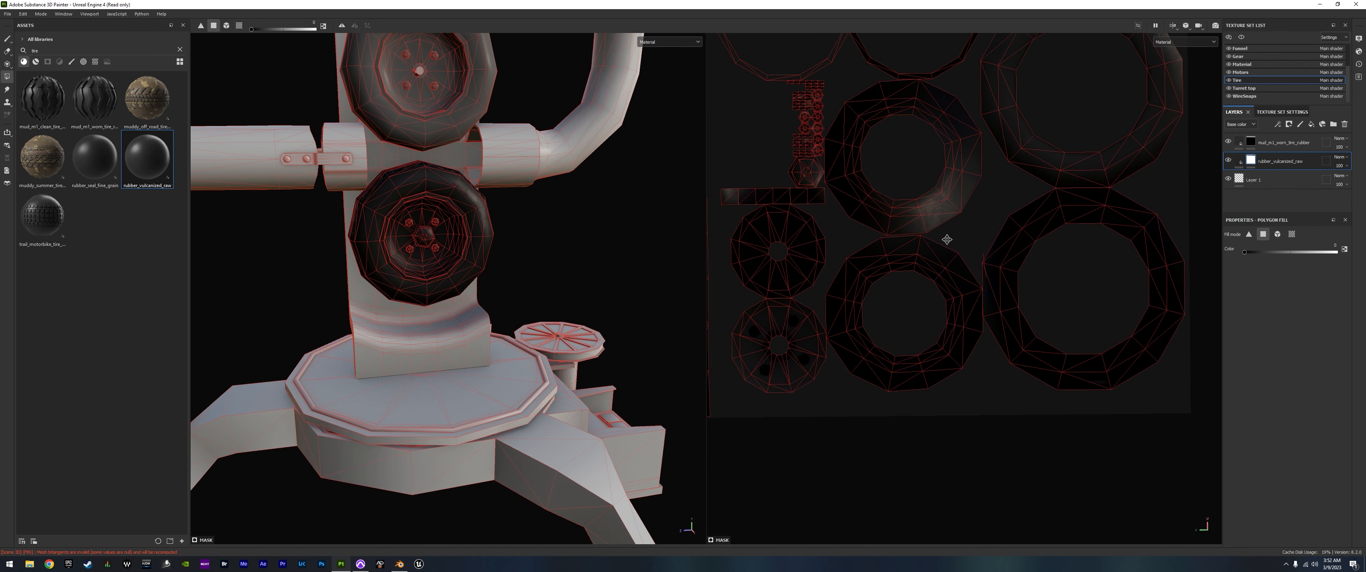
pyautogui.click(754, 326)
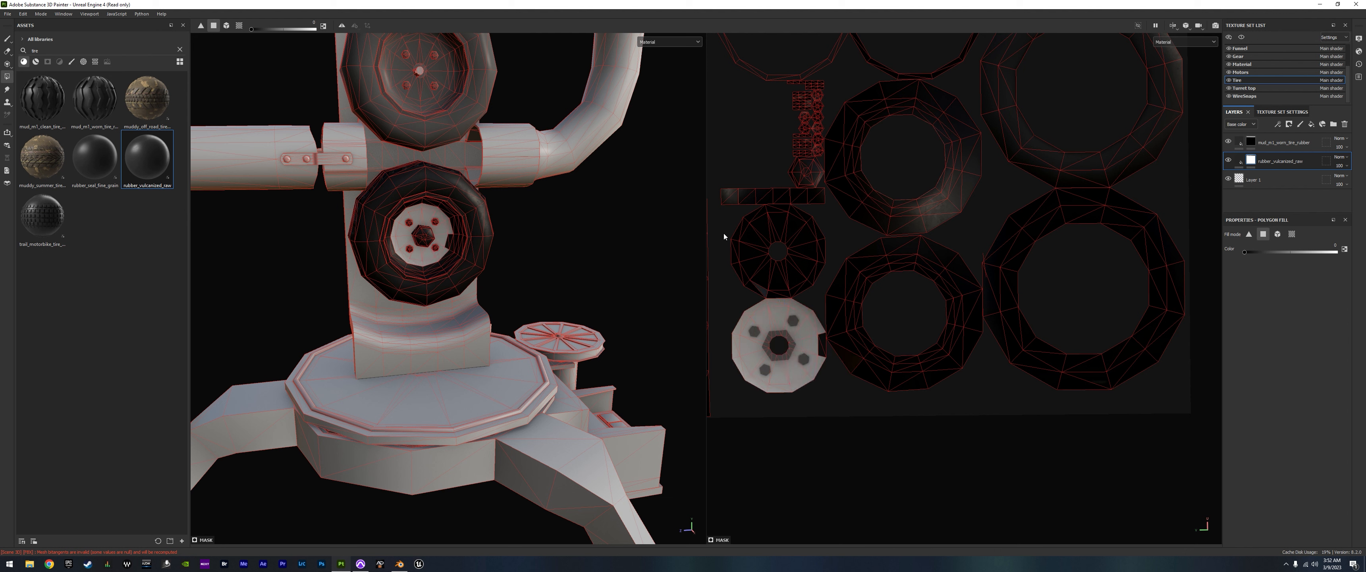
pyautogui.moveTo(726, 208); pyautogui.dragTo(821, 352)
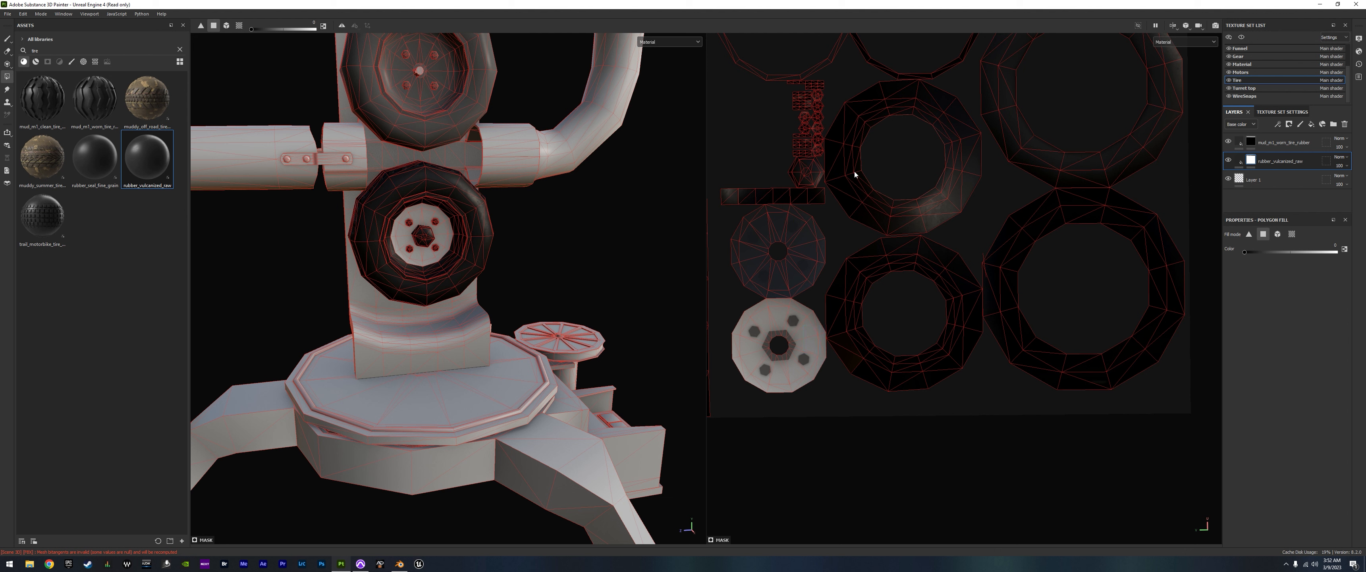
pyautogui.moveTo(855, 174)
pyautogui.mouseDown()
pyautogui.moveTo(870, 207)
pyautogui.moveTo(902, 215)
pyautogui.moveTo(944, 202)
pyautogui.moveTo(938, 158)
pyautogui.moveTo(976, 196)
pyautogui.moveTo(955, 132)
pyautogui.moveTo(879, 110)
pyautogui.moveTo(841, 138)
pyautogui.moveTo(870, 170)
pyautogui.moveTo(900, 119)
pyautogui.mouseUp()
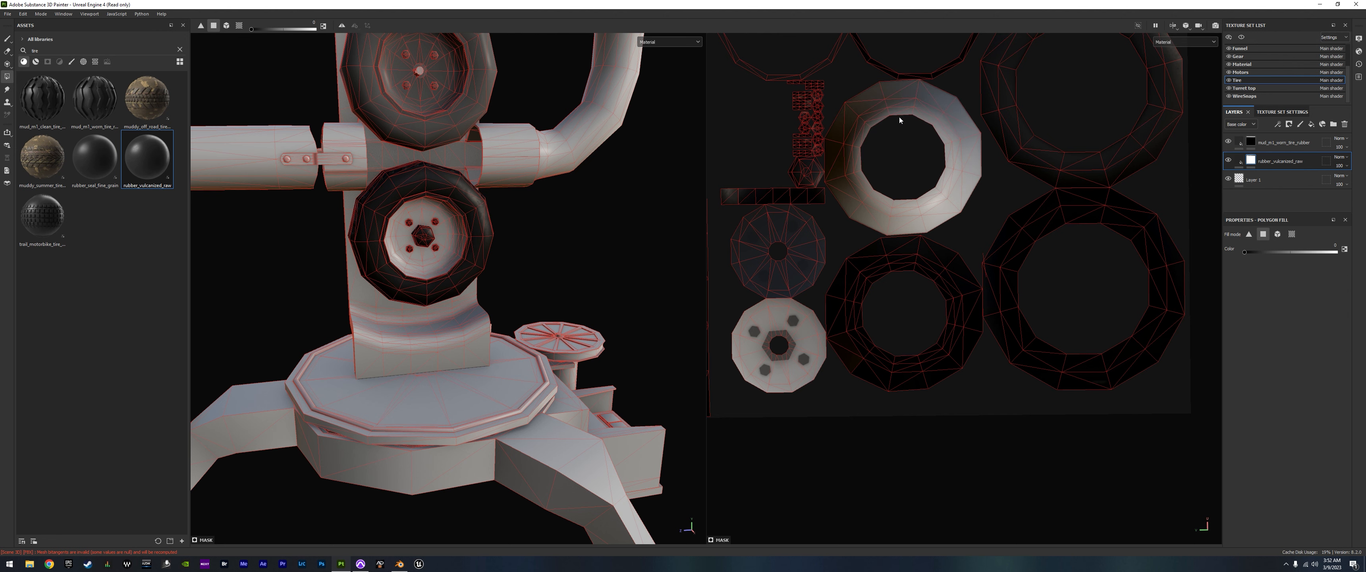
# - Mask the vulcanized rubber off both thin rim rings by filling all their UV faces with black
pyautogui.moveTo(900, 120); pyautogui.dragTo(860, 292, button='middle')
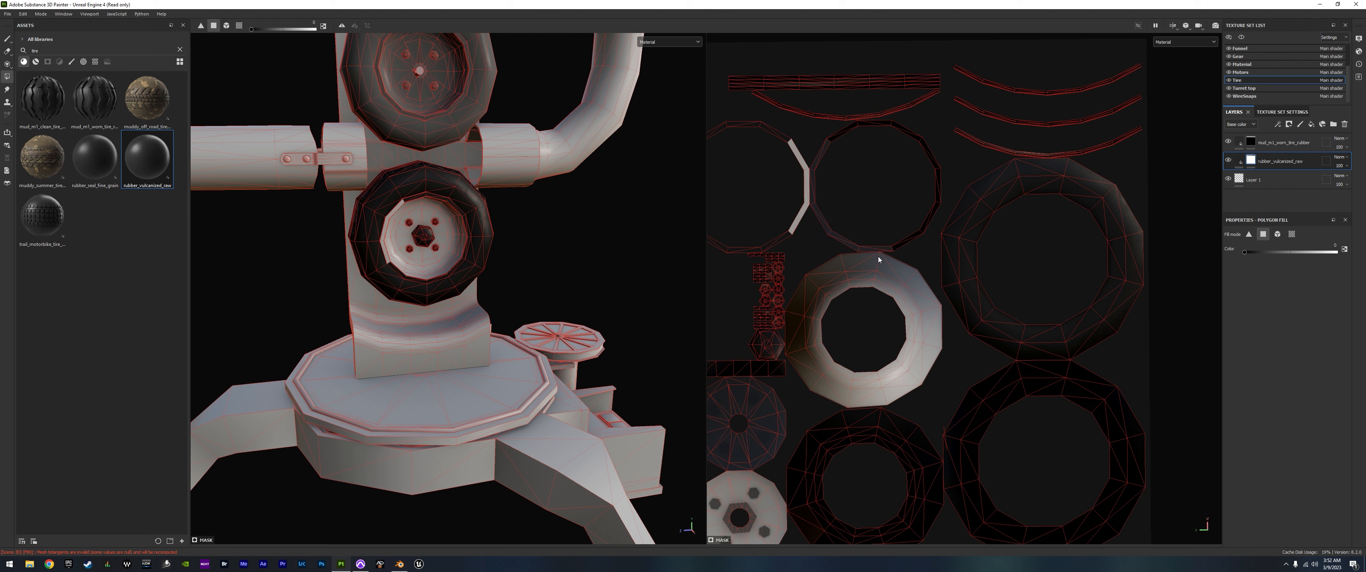
pyautogui.moveTo(899, 160); pyautogui.dragTo(936, 246)
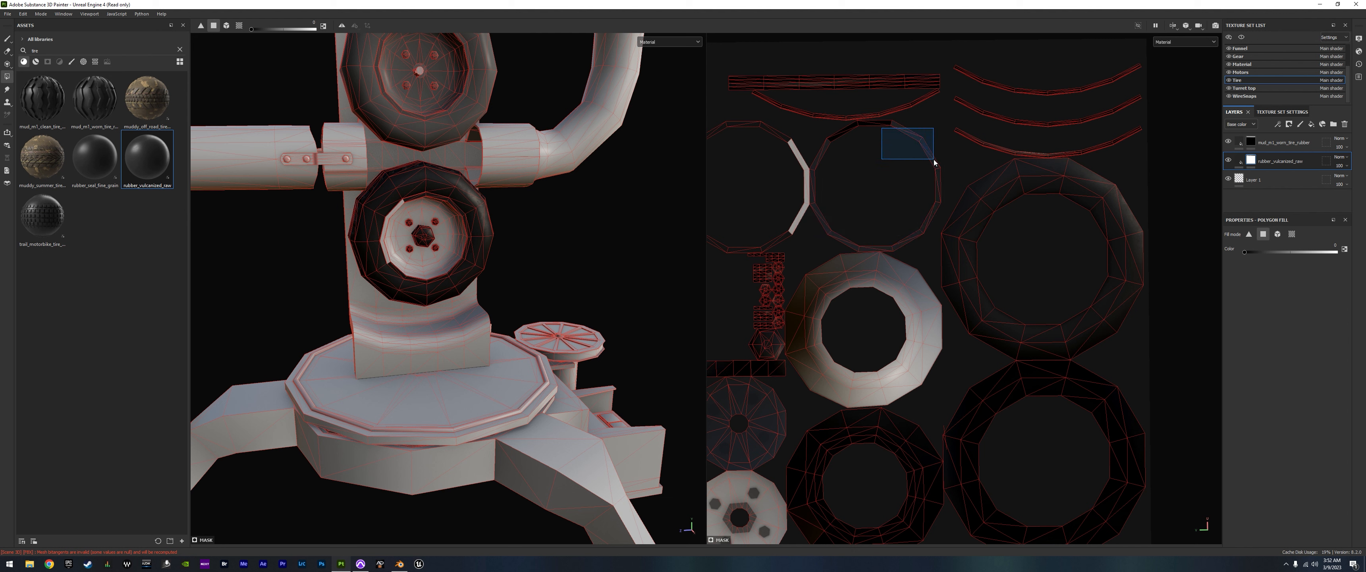
pyautogui.moveTo(934, 159); pyautogui.dragTo(934, 160)
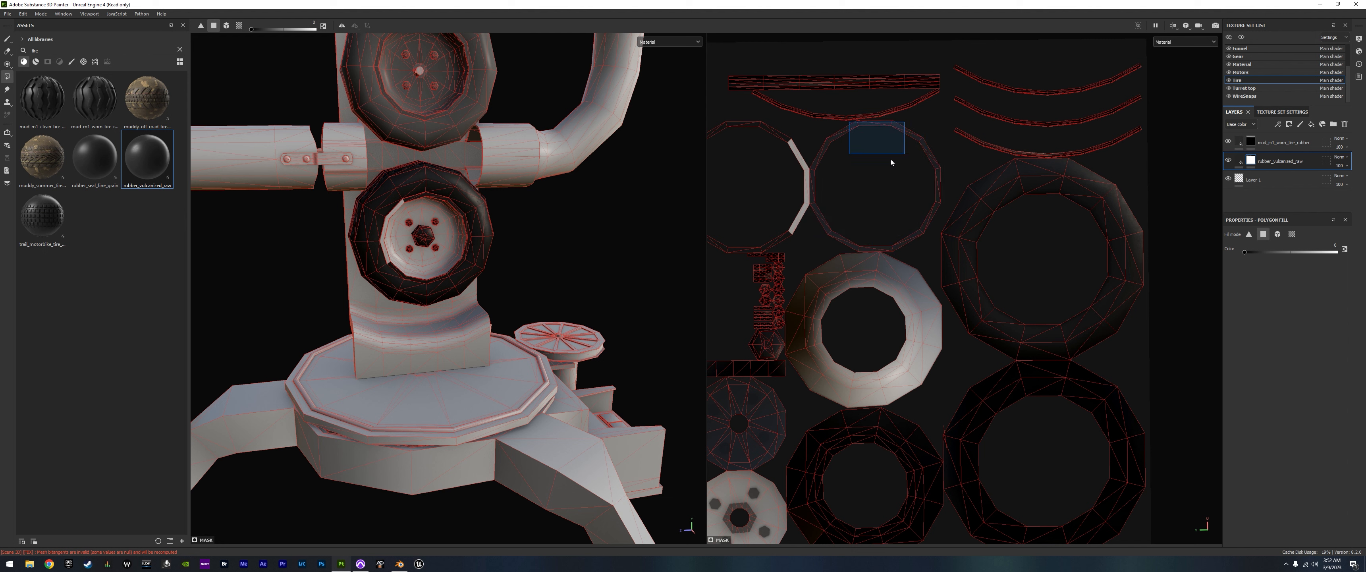
pyautogui.moveTo(733, 197); pyautogui.dragTo(865, 169, button='middle')
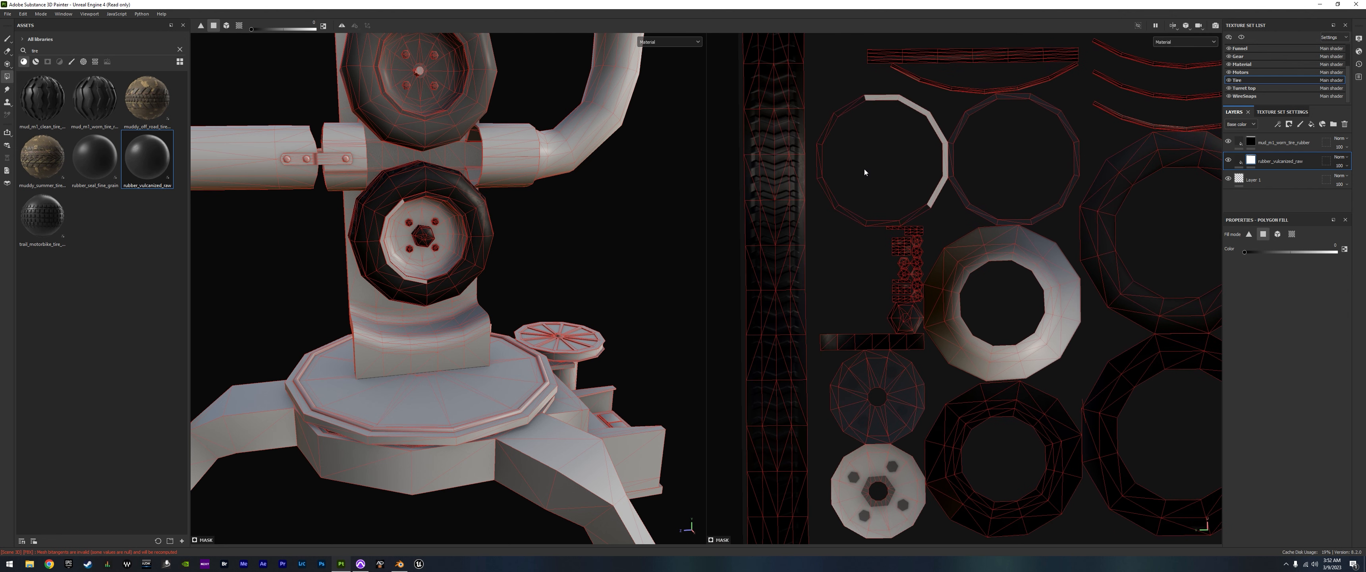
pyautogui.moveTo(800, 185); pyautogui.dragTo(843, 219)
pyautogui.click(848, 192)
pyautogui.moveTo(830, 182); pyautogui.dragTo(930, 212)
pyautogui.moveTo(877, 105); pyautogui.dragTo(816, 181)
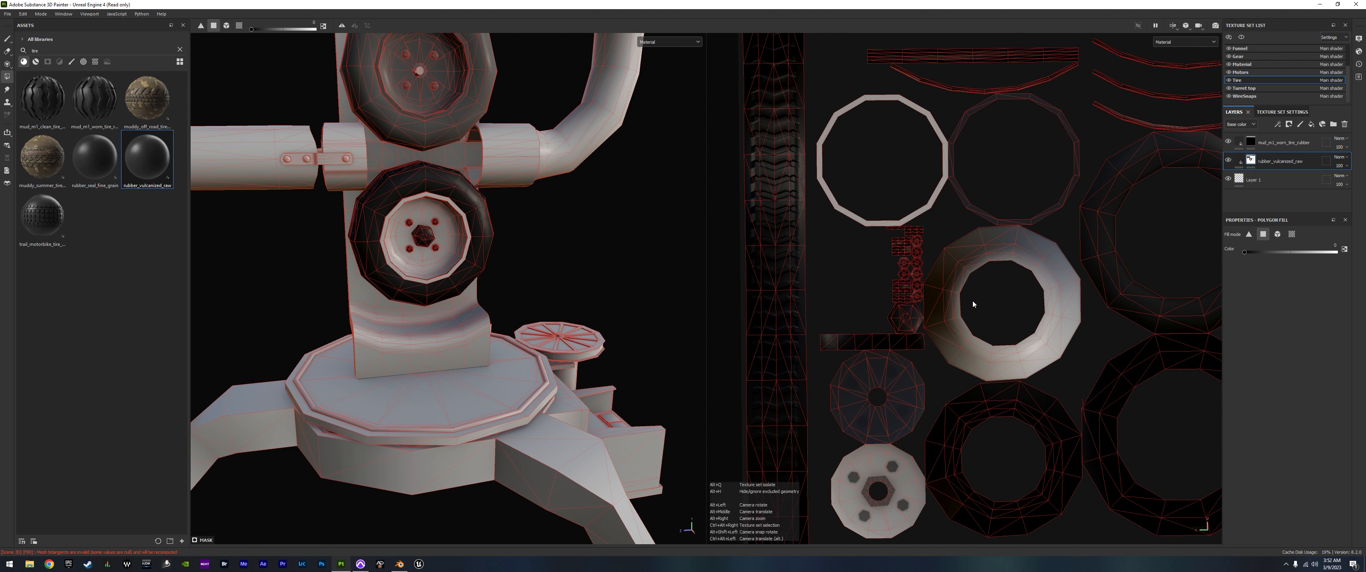
# - Mask the vulcanized rubber off the hub nut, the small bolt pieces and the short strip beside them
pyautogui.keyDown('alt'); pyautogui.moveTo(972, 301); pyautogui.dragTo(945, 246, button='middle'); pyautogui.keyUp('alt')
pyautogui.moveTo(849, 248); pyautogui.dragTo(892, 276)
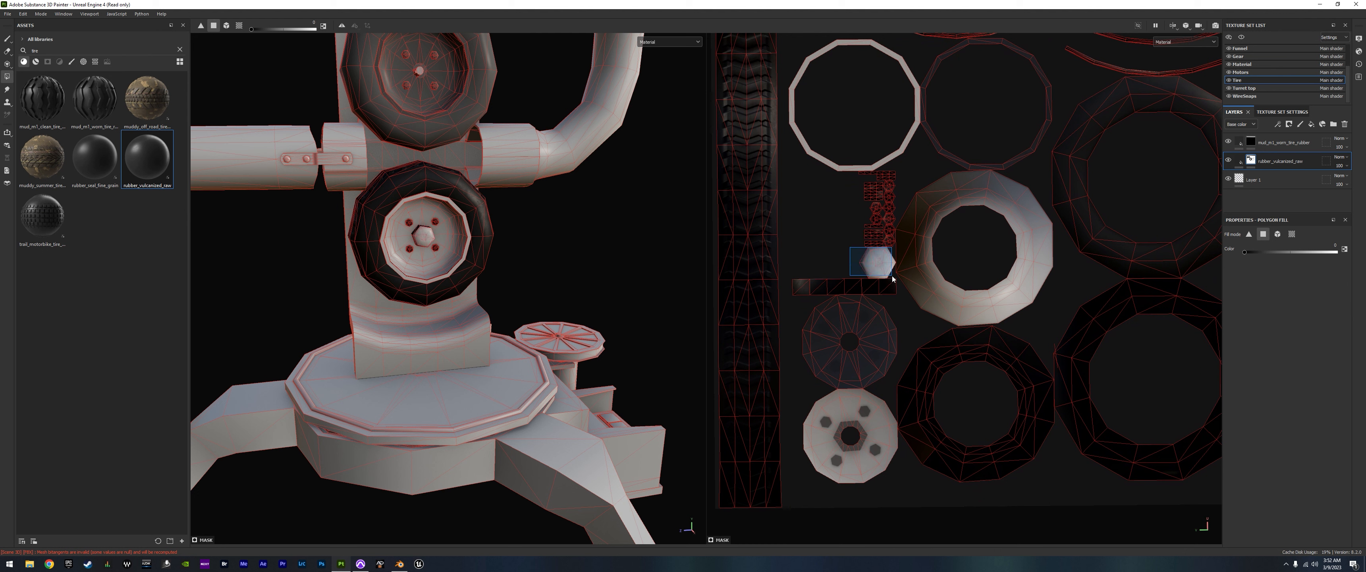
pyautogui.moveTo(848, 171); pyautogui.dragTo(904, 260)
pyautogui.moveTo(859, 291); pyautogui.dragTo(897, 295)
# - Mask the vulcanized rubber off the four thin curved strips in the UV layout with black Polygon Fill
pyautogui.keyDown('ctrl'); pyautogui.keyDown('alt'); pyautogui.moveTo(1077, 228); pyautogui.dragTo(810, 354); pyautogui.keyUp('alt'); pyautogui.keyUp('ctrl')
pyautogui.keyDown('ctrl'); pyautogui.keyDown('alt'); pyautogui.moveTo(931, 218); pyautogui.dragTo(1087, 240); pyautogui.keyUp('alt'); pyautogui.keyUp('ctrl')
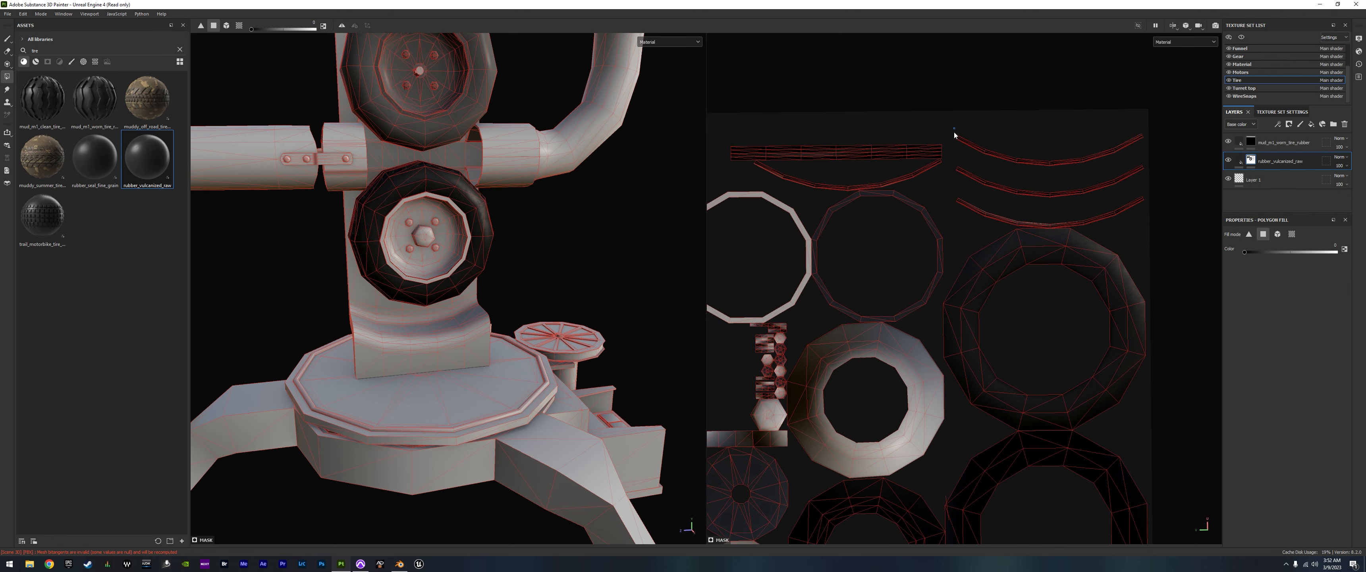
pyautogui.moveTo(955, 129); pyautogui.dragTo(1145, 198)
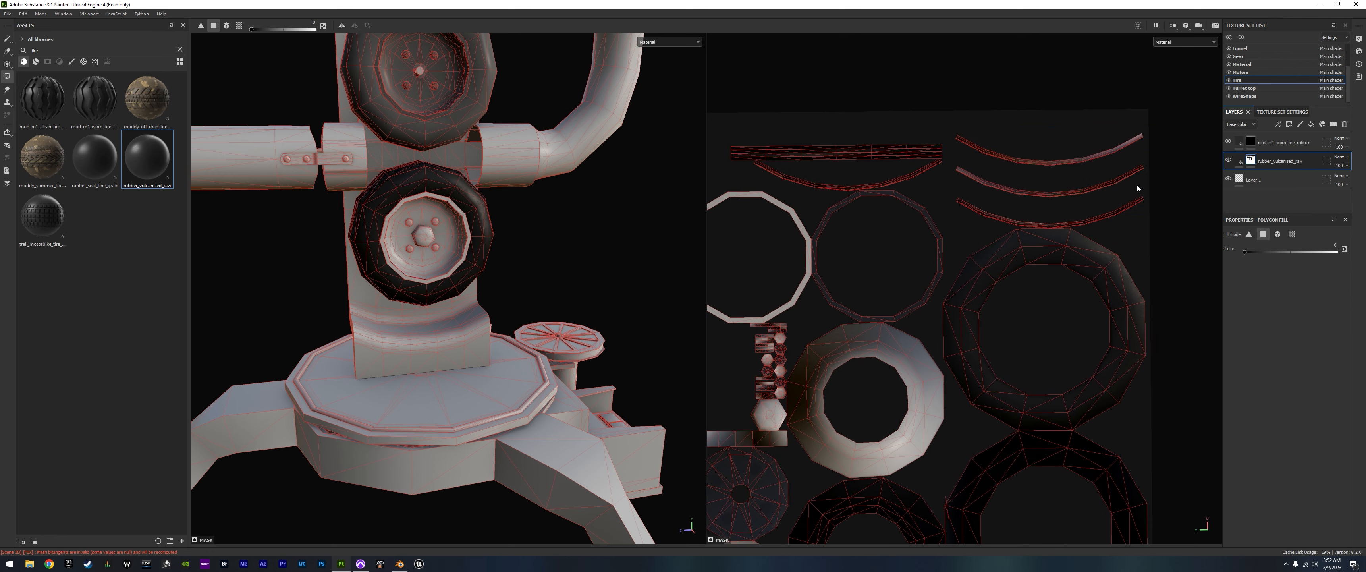
pyautogui.click(1008, 214)
pyautogui.moveTo(1056, 206); pyautogui.dragTo(1046, 228)
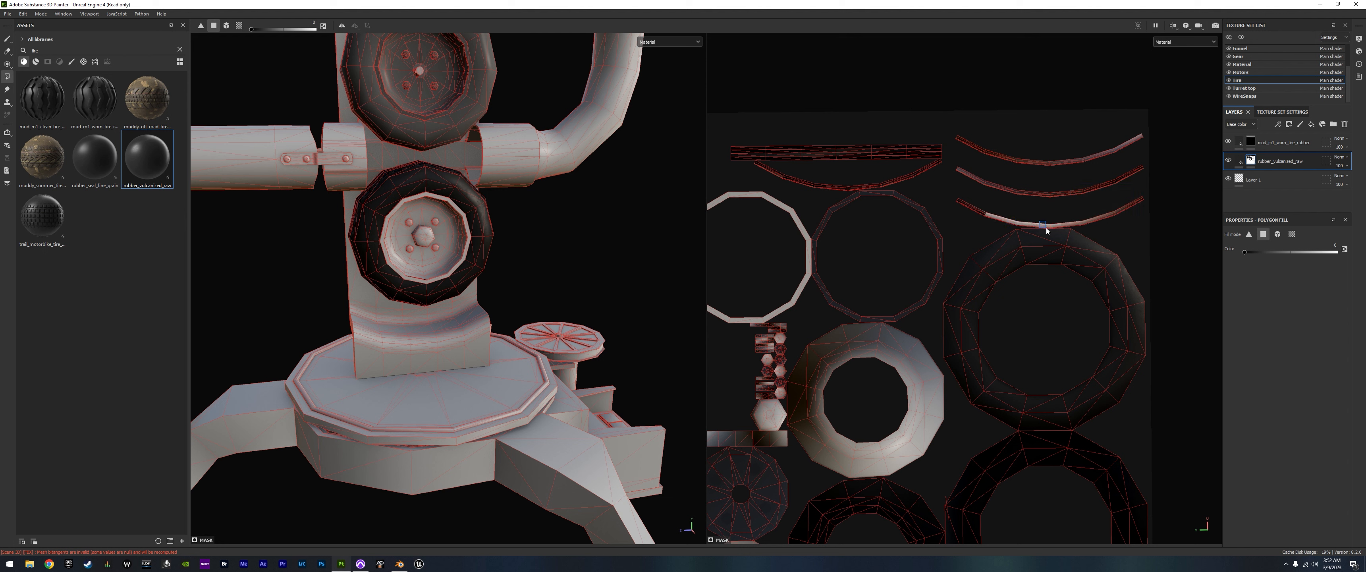
pyautogui.click(964, 206)
pyautogui.moveTo(758, 171); pyautogui.dragTo(930, 182)
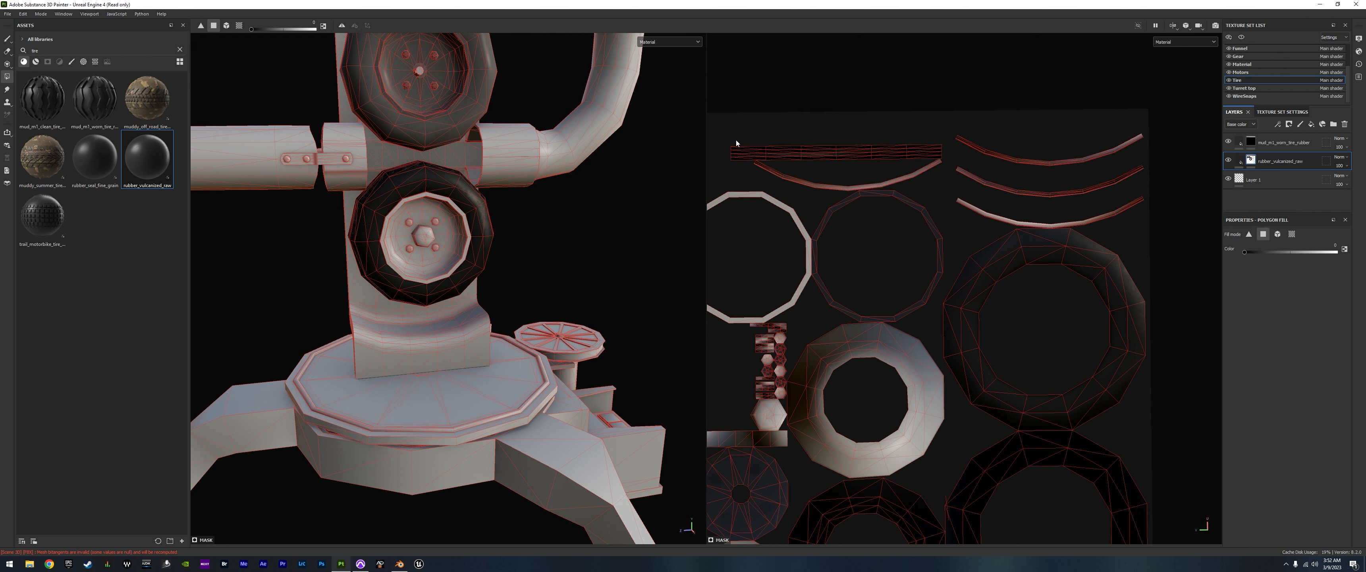
# - Mask the vulcanized rubber off the long straight strips above the ring shapes in the UV layout with black Polygon Fill
pyautogui.moveTo(736, 142); pyautogui.dragTo(951, 199)
pyautogui.moveTo(743, 153); pyautogui.dragTo(812, 184)
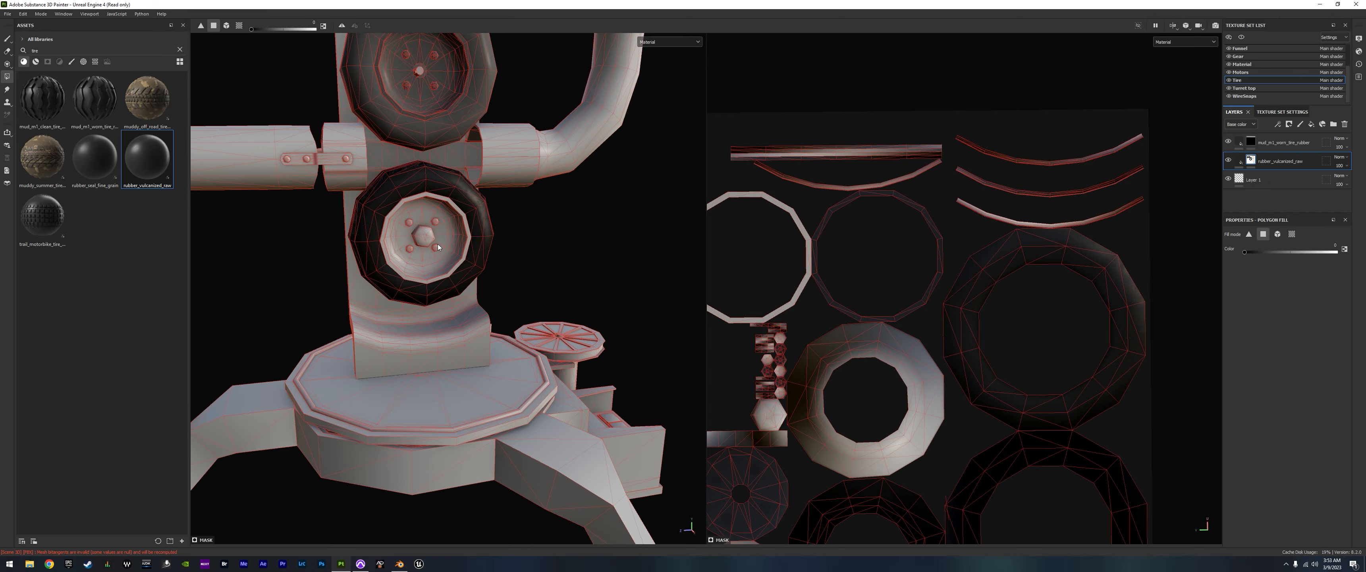
# - Search the assets for "paint" and apply the painted_metal_chipped material to the wheel as a new layer
pyautogui.moveTo(438, 247)
pyautogui.keyDown('alt'); pyautogui.mouseDown()
pyautogui.moveTo(479, 208)
pyautogui.moveTo(454, 273)
pyautogui.moveTo(356, 267)
pyautogui.moveTo(454, 262)
pyautogui.mouseUp(); pyautogui.keyUp('alt')
pyautogui.scroll(6, 414, 261)
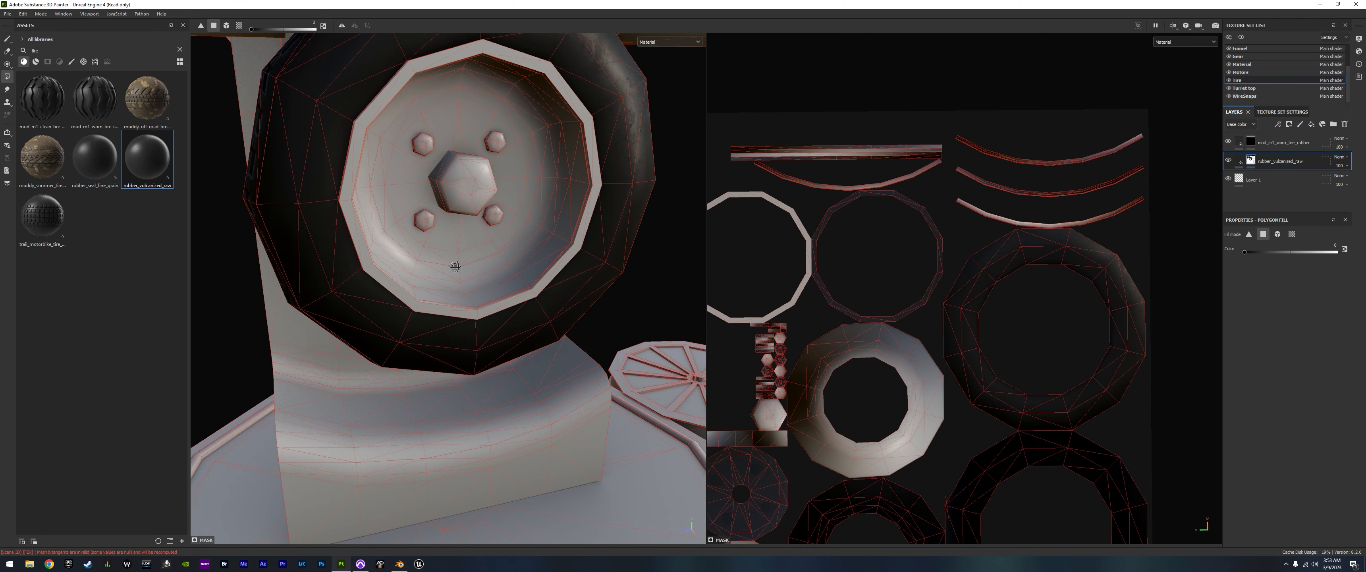
pyautogui.click(55, 49)
pyautogui.write('paint')
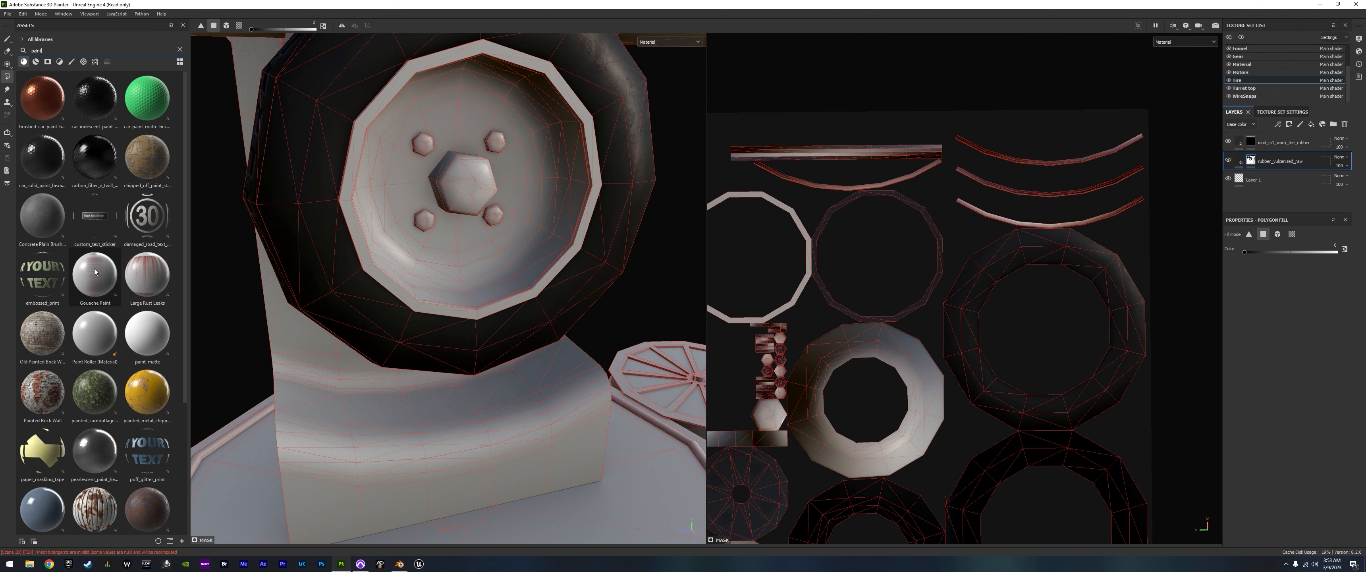
pyautogui.scroll(-3, 76, 433)
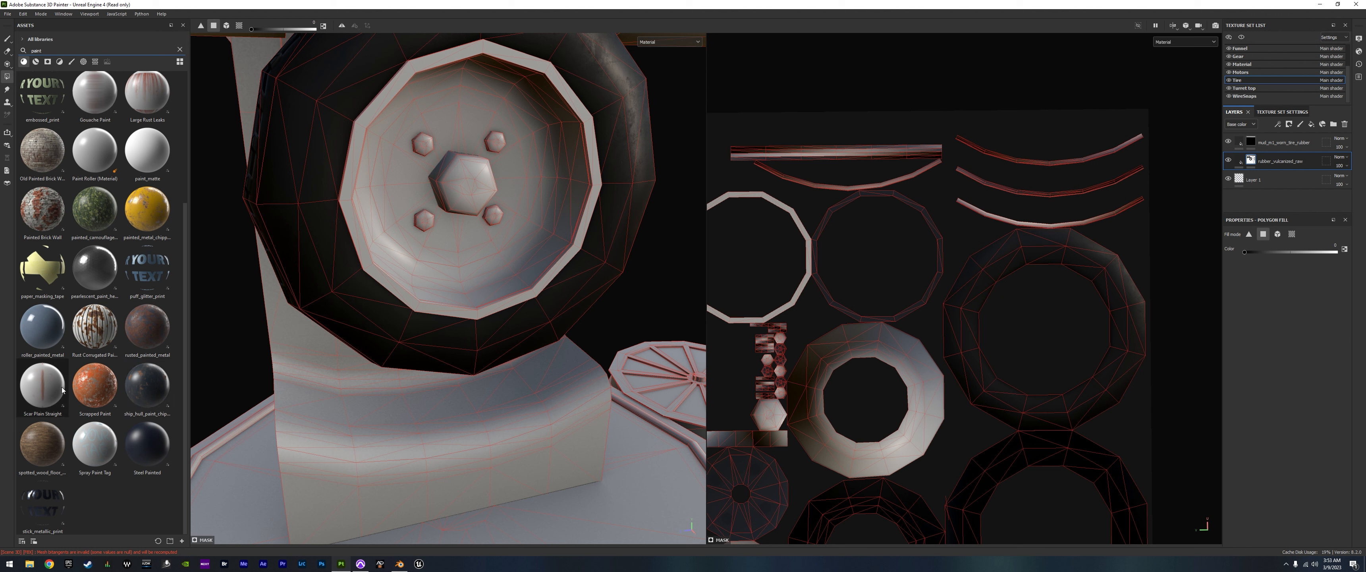
pyautogui.moveTo(69, 380)
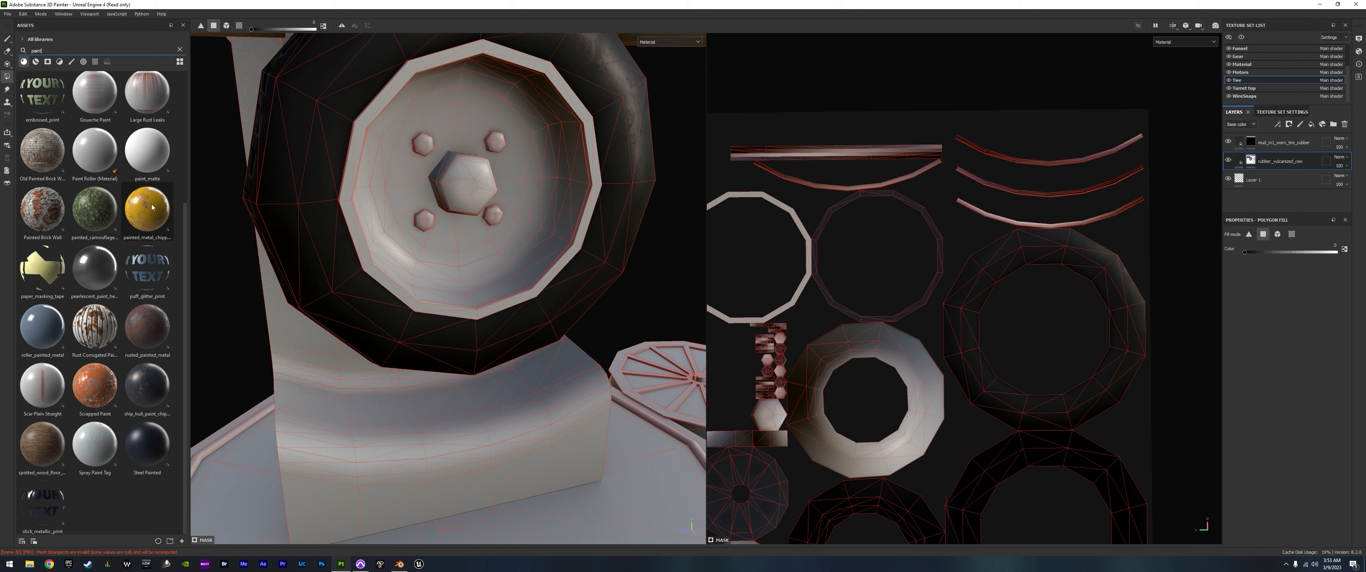
pyautogui.moveTo(152, 207)
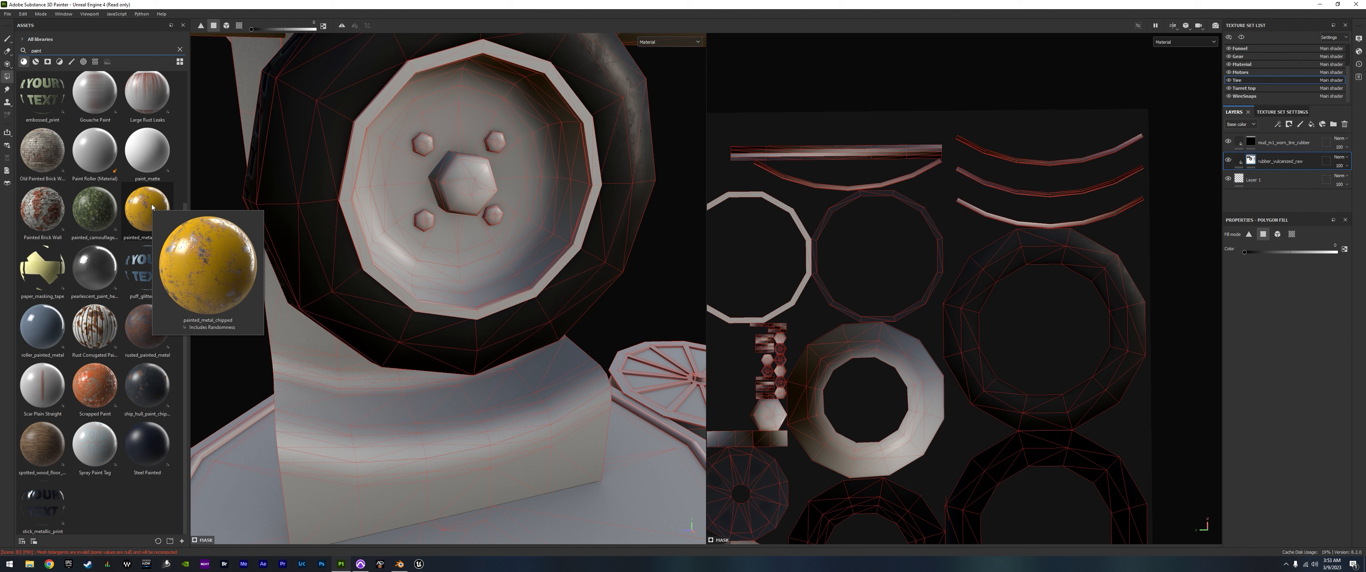
pyautogui.moveTo(152, 207)
pyautogui.mouseDown()
pyautogui.moveTo(336, 256)
pyautogui.moveTo(450, 185)
pyautogui.mouseUp()
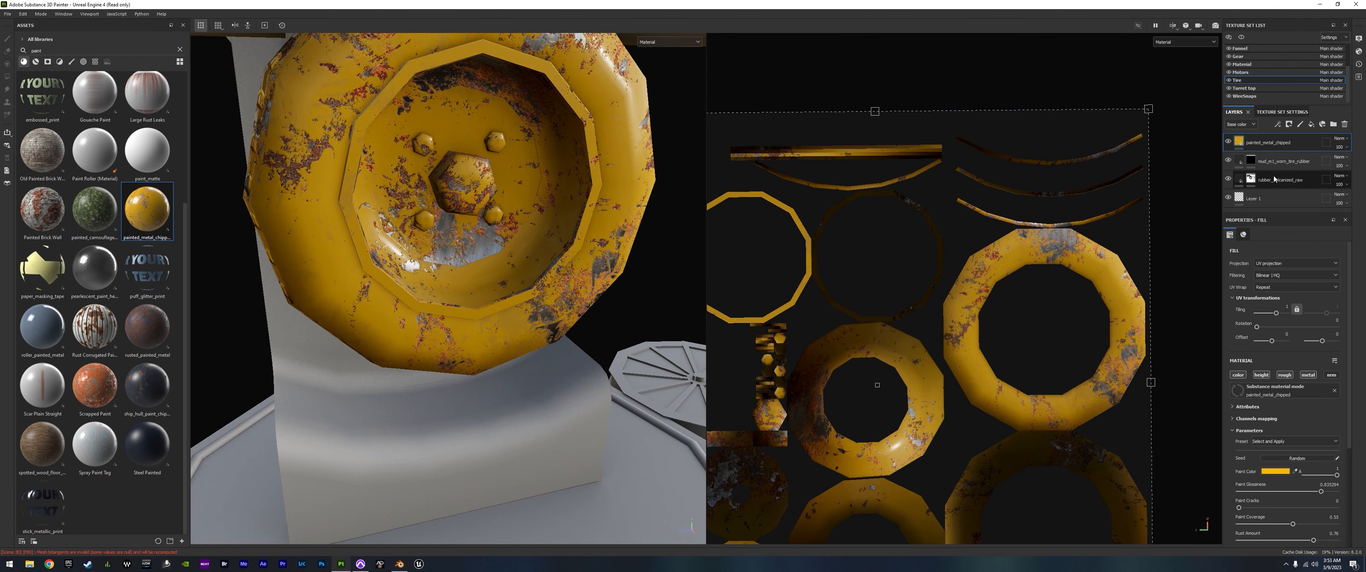
# - Copy the mask of the vulcanized rubber layer
pyautogui.click(1250, 180)
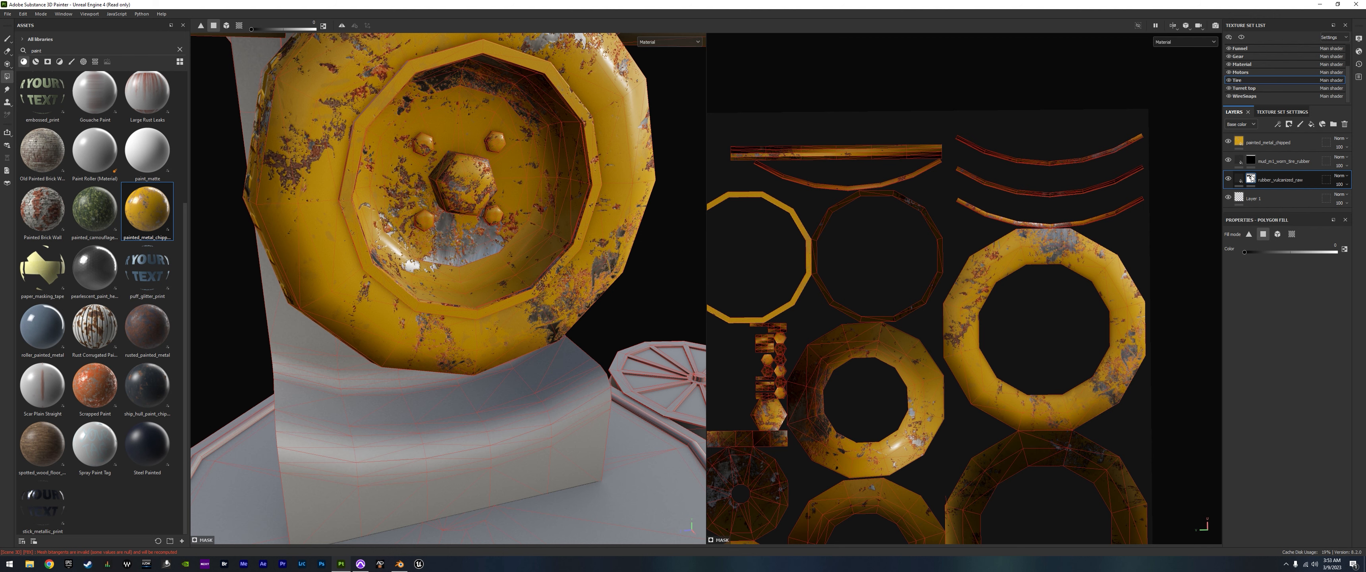
pyautogui.moveTo(1251, 180)
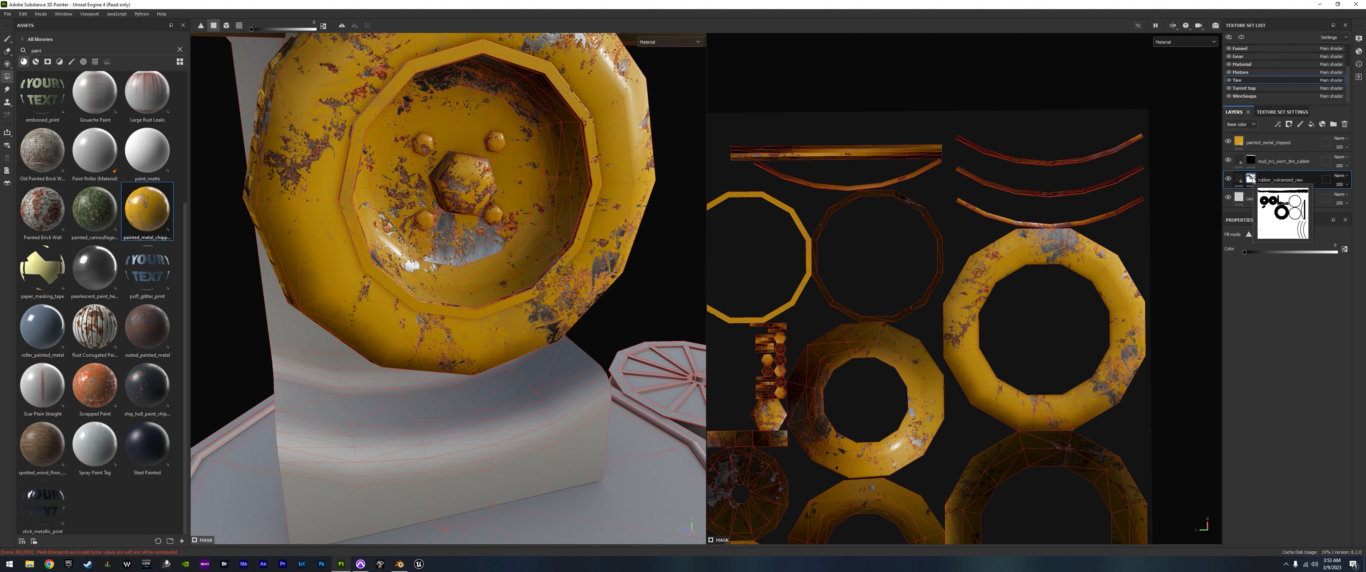
pyautogui.rightClick(1243, 141)
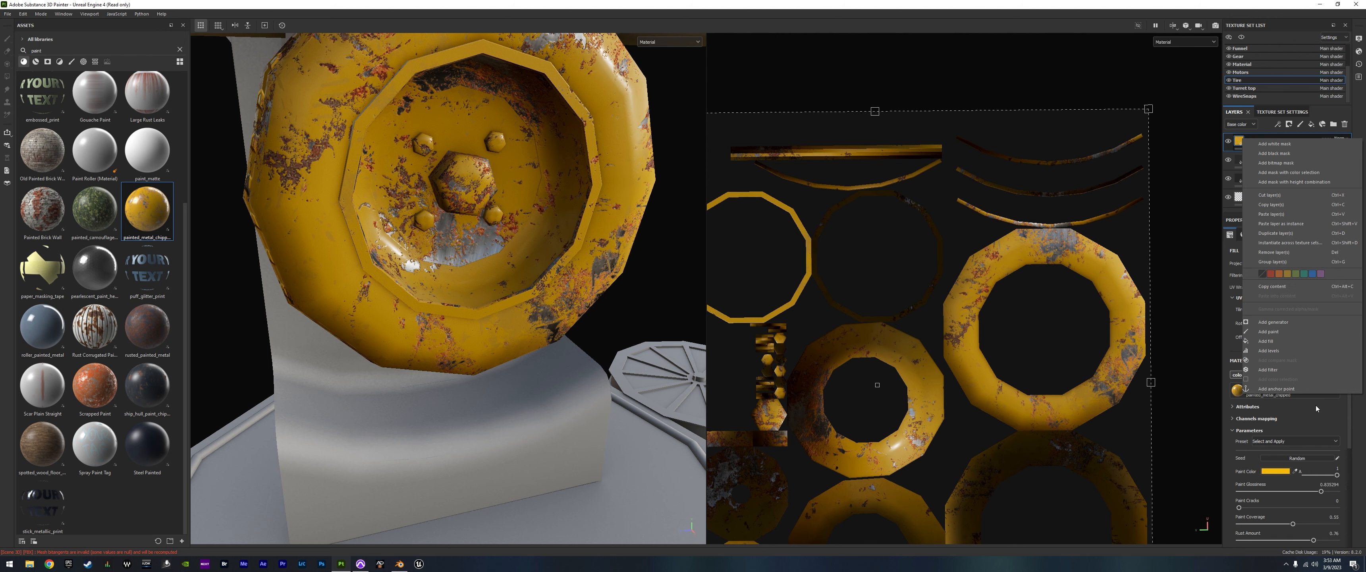
pyautogui.click(1274, 285)
pyautogui.click(1251, 179)
pyautogui.rightClick(1247, 179)
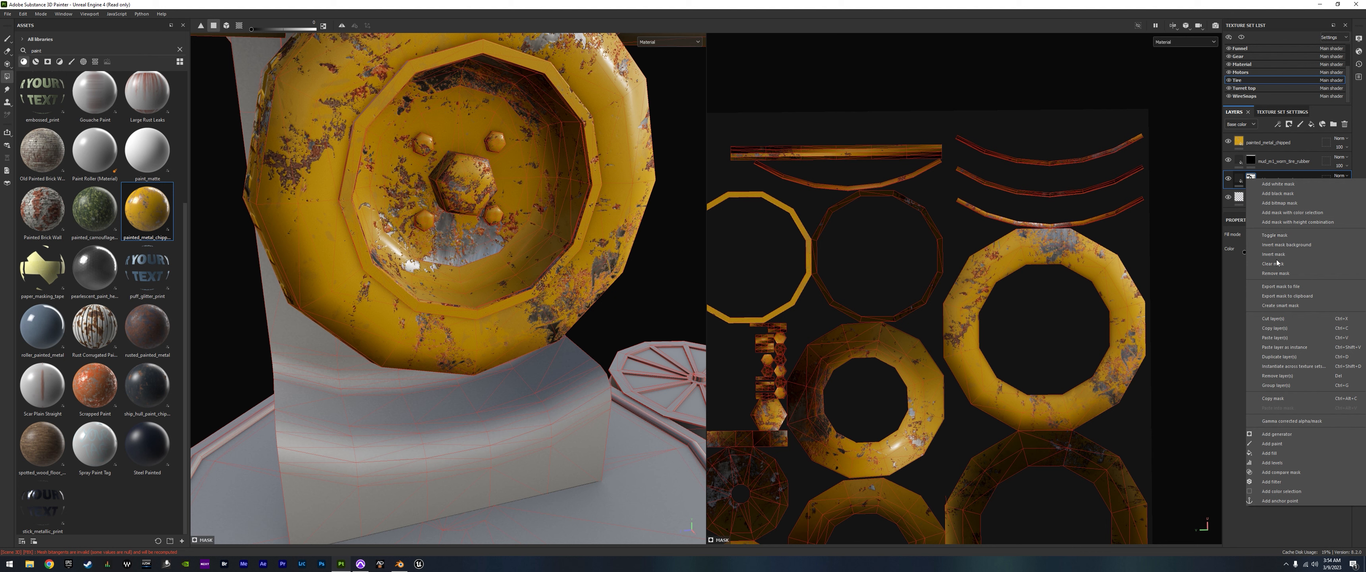
pyautogui.click(1277, 400)
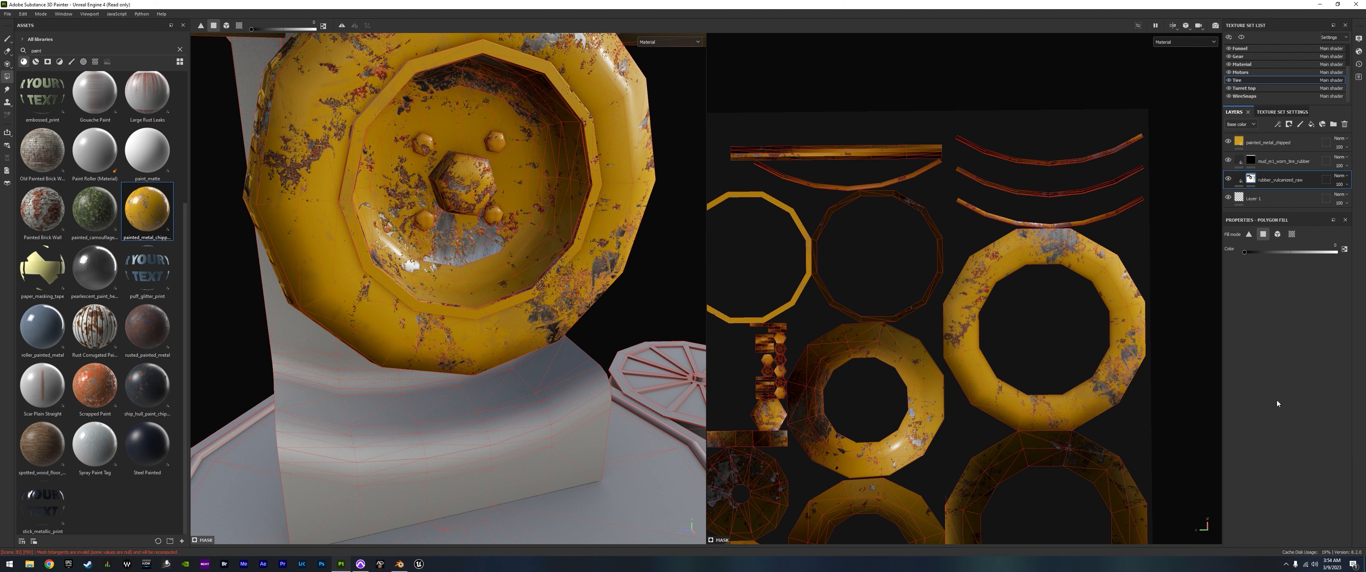
# - Paste the copied mask onto the painted_metal_chipped layer and invert it
pyautogui.rightClick(1242, 142)
pyautogui.click(1275, 299)
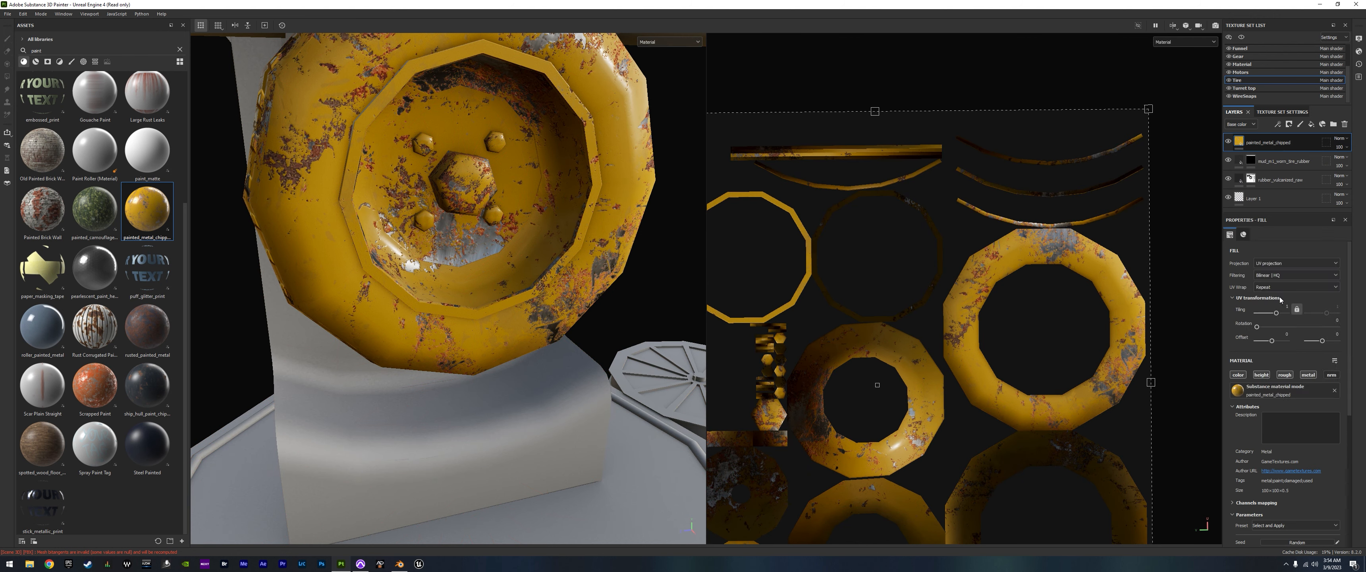
pyautogui.rightClick(1251, 145)
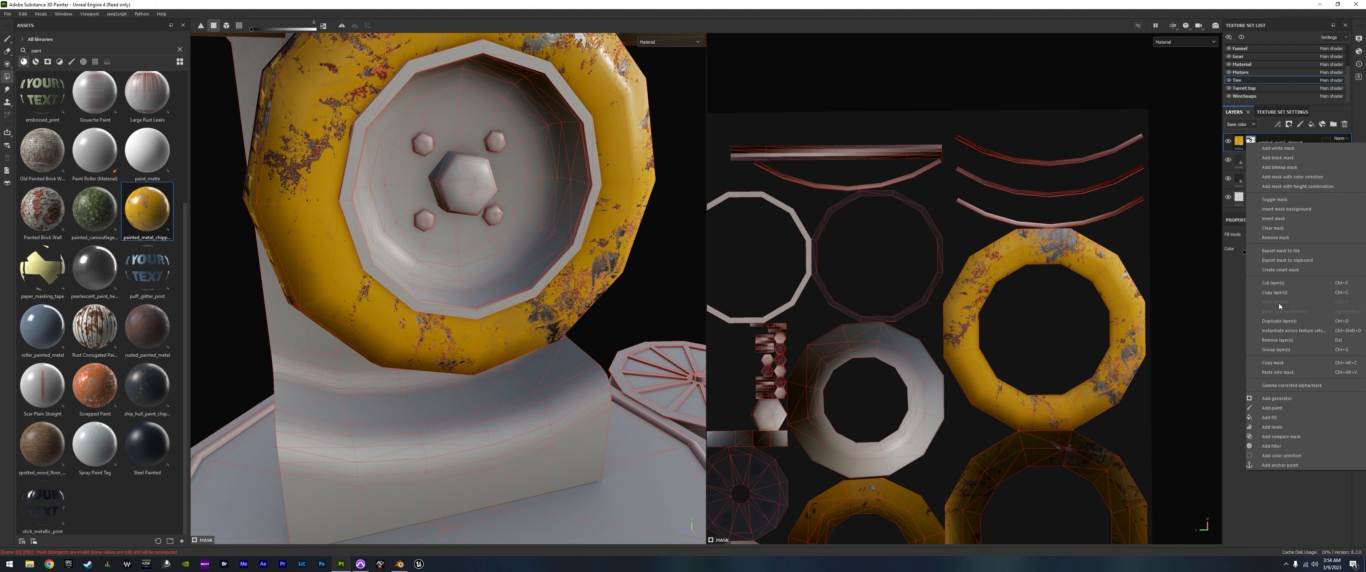
pyautogui.click(1280, 210)
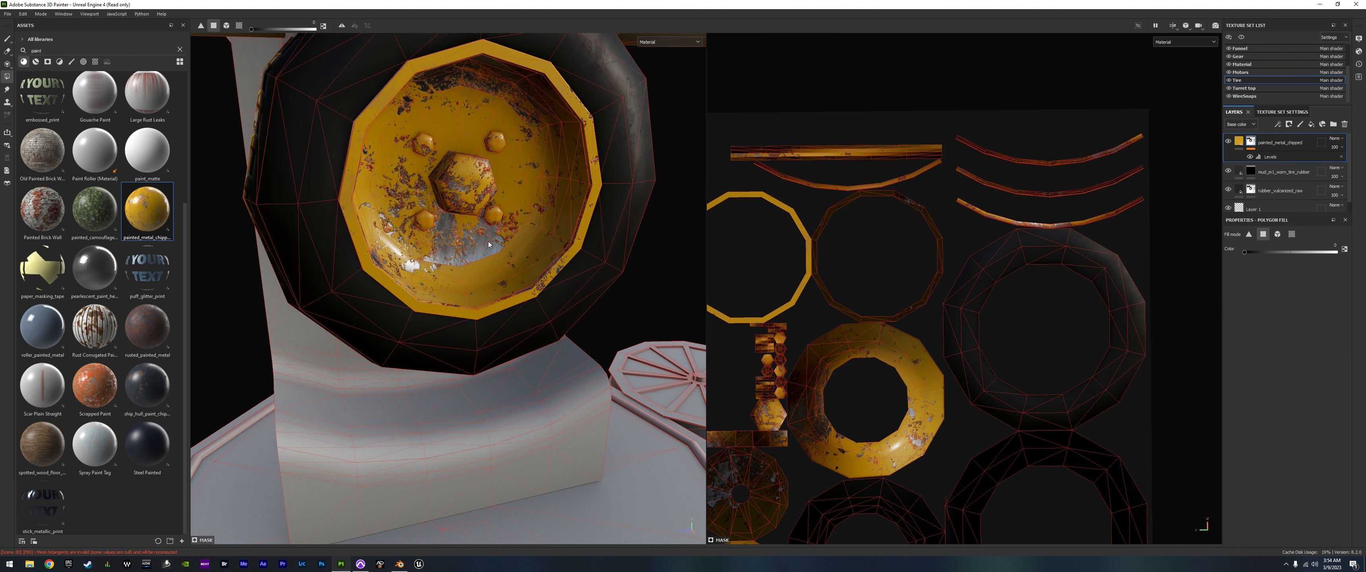
# - Mask the chipped paint off the tire tread by filling its long vertical UV strip with white Polygon Fill
pyautogui.keyDown('alt'); pyautogui.moveTo(489, 244); pyautogui.dragTo(595, 158); pyautogui.keyUp('alt')
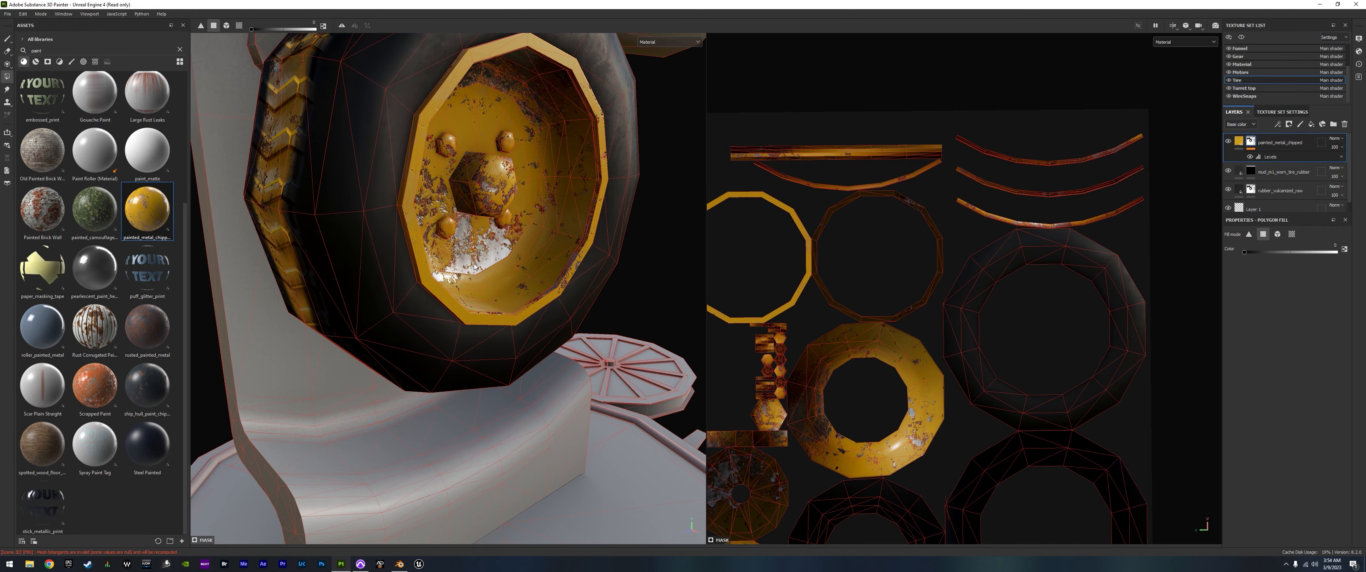
pyautogui.scroll(-3, 950, 323)
pyautogui.keyDown('alt'); pyautogui.moveTo(1022, 361); pyautogui.dragTo(1144, 245, button='middle'); pyautogui.keyUp('alt')
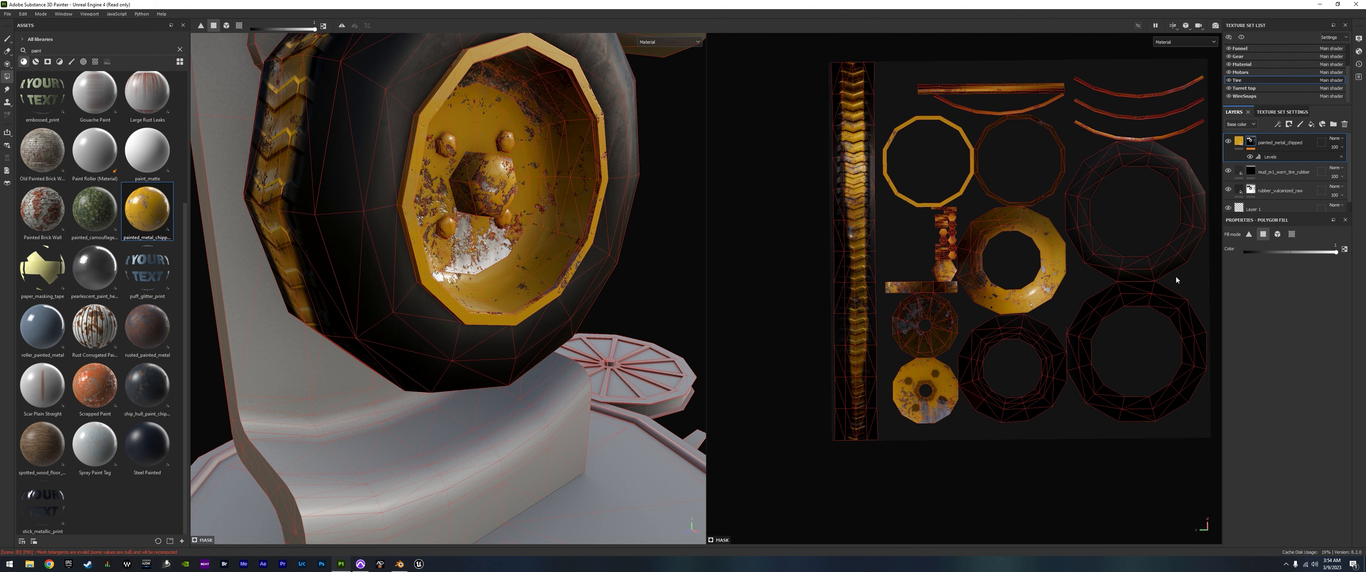
pyautogui.moveTo(818, 59); pyautogui.dragTo(881, 456)
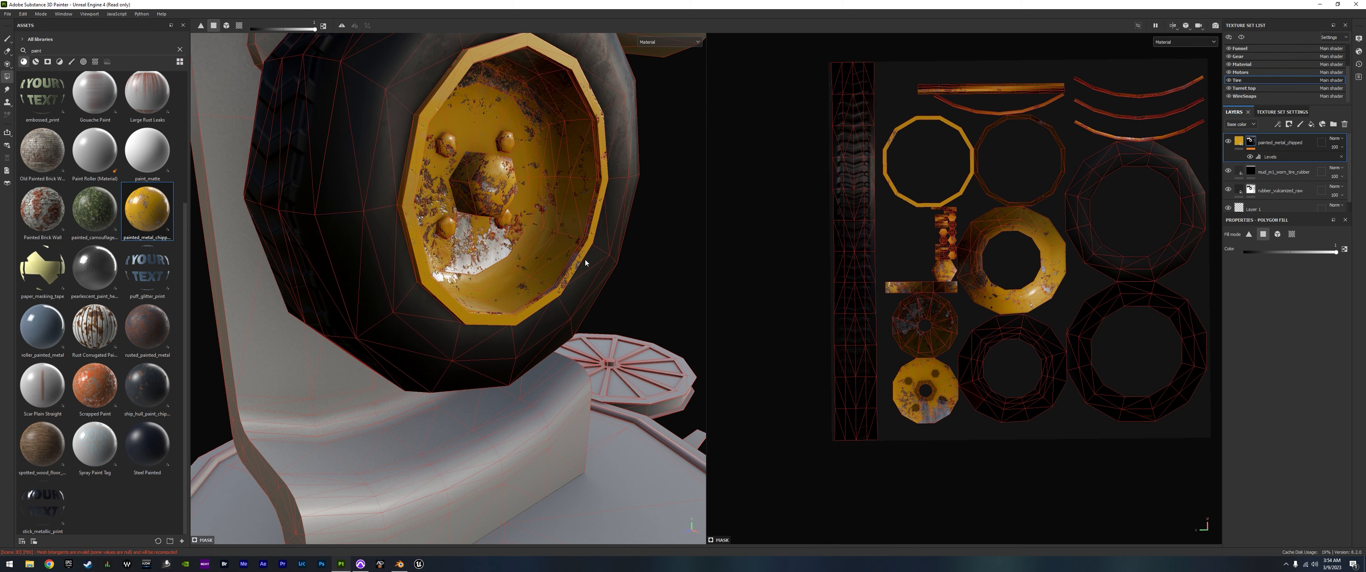
# - Set the chipped paint layer's tiling to about 6 and switch its projection to Tri-planar projection
pyautogui.moveTo(585, 259)
pyautogui.keyDown('alt'); pyautogui.mouseDown()
pyautogui.moveTo(558, 236)
pyautogui.moveTo(534, 256)
pyautogui.moveTo(535, 213)
pyautogui.mouseUp(); pyautogui.keyUp('alt')
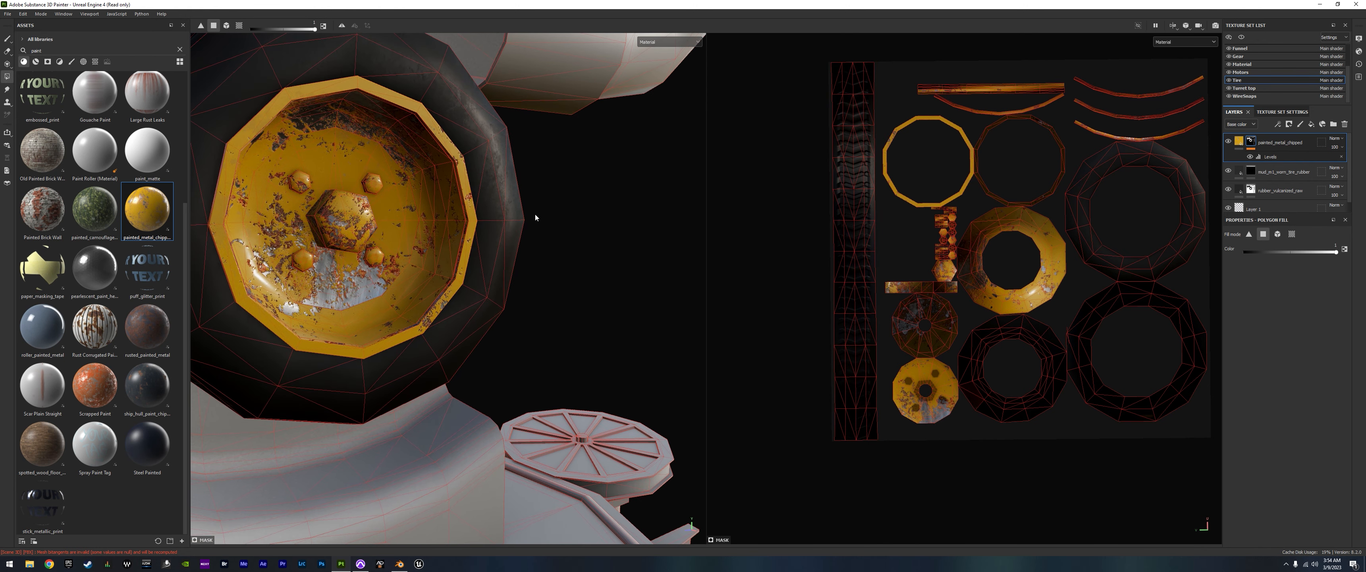
pyautogui.click(1240, 142)
pyautogui.moveTo(1271, 313); pyautogui.dragTo(1281, 315)
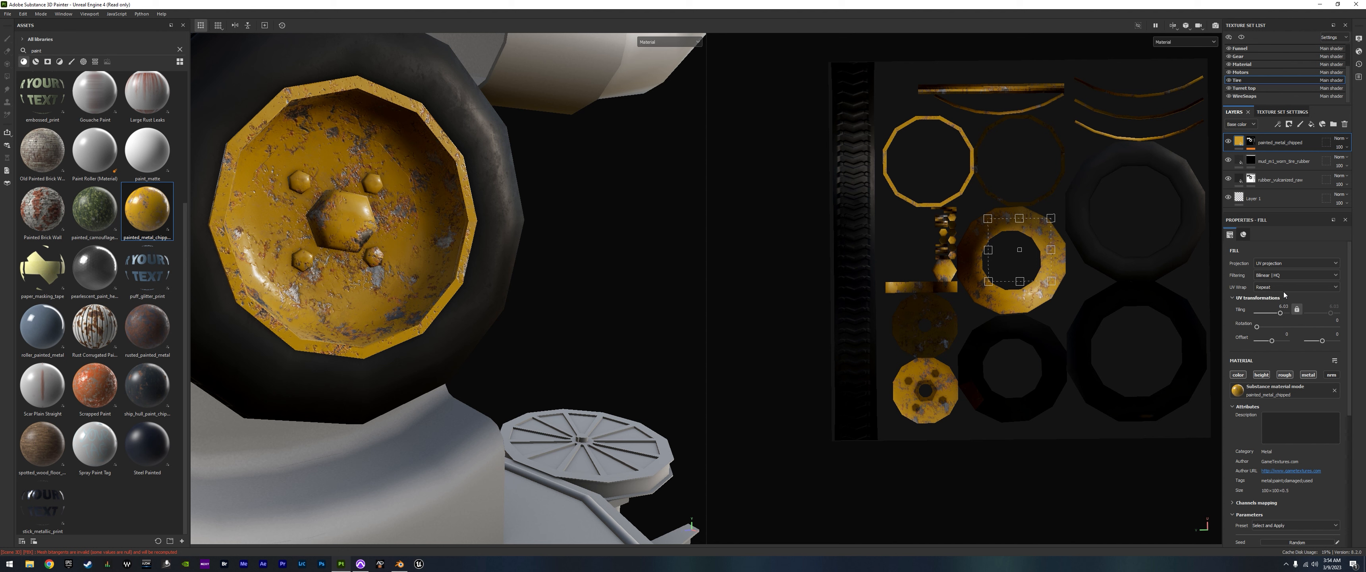
pyautogui.click(1283, 268)
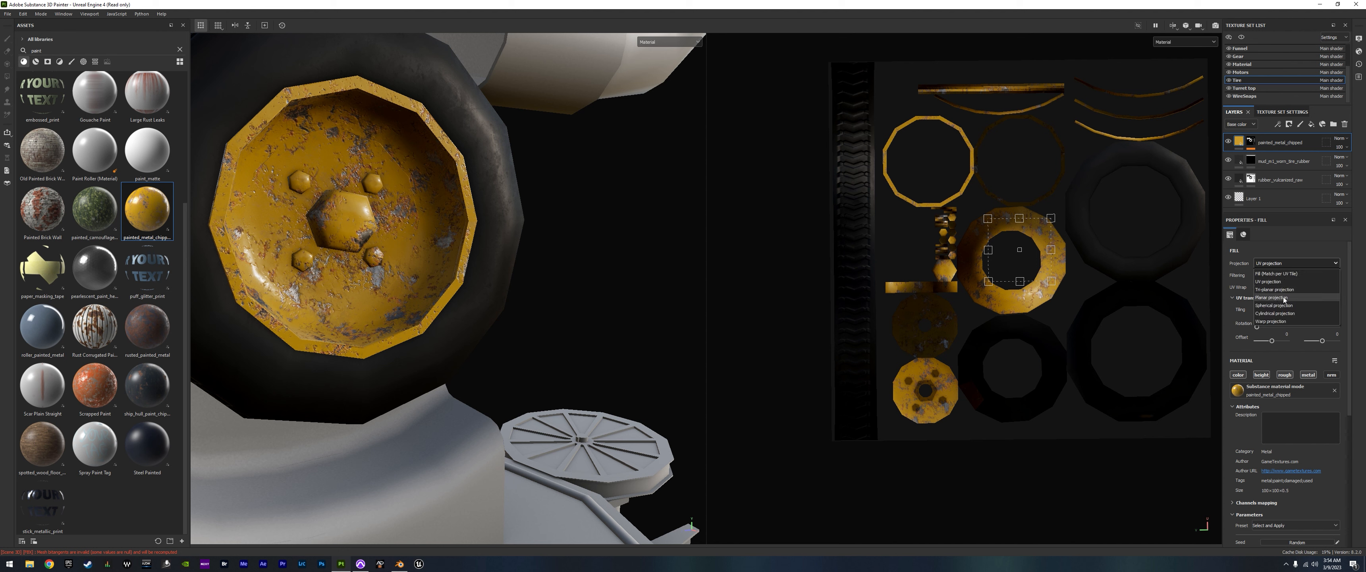
pyautogui.click(1285, 289)
pyautogui.keyDown('alt'); pyautogui.moveTo(681, 256); pyautogui.dragTo(625, 213); pyautogui.keyUp('alt')
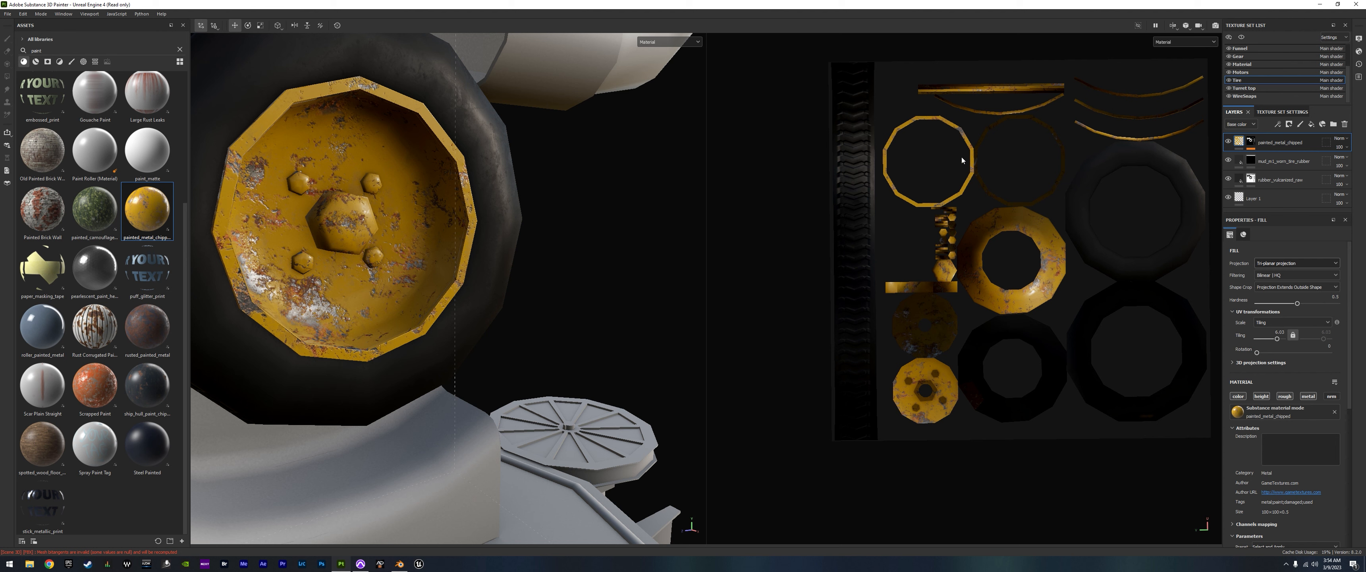
# - Set the chipped paint's Paint Cracks to 0 and its Dust Amount to about 0.25
pyautogui.scroll(-5, 1283, 345)
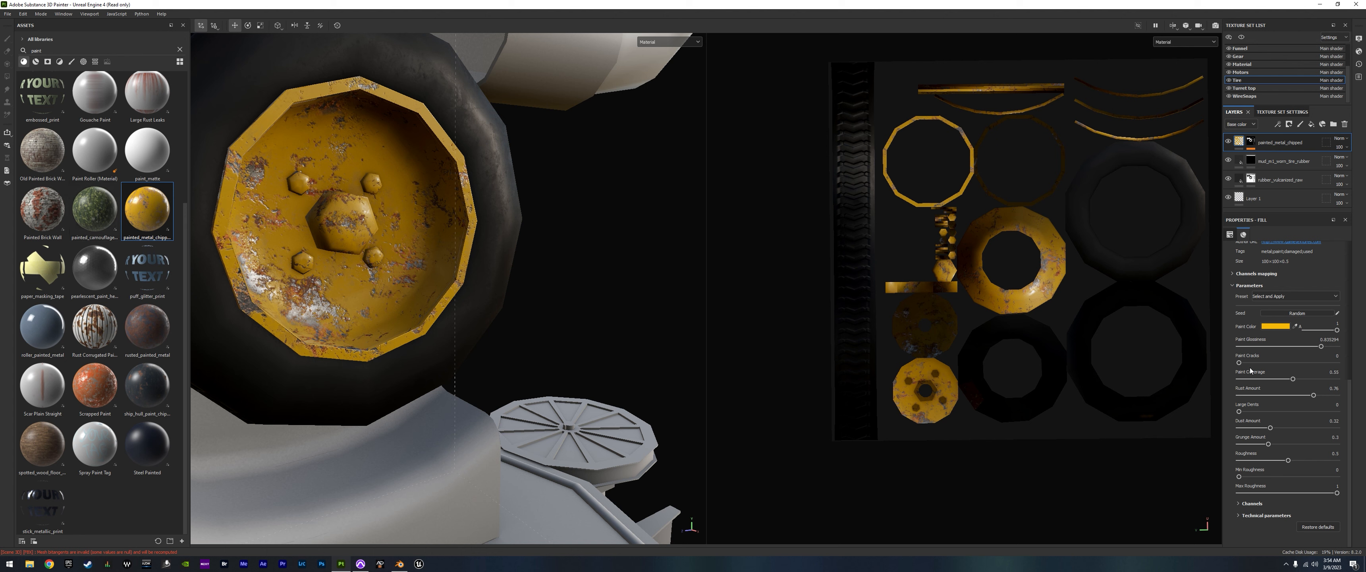
pyautogui.moveTo(1245, 363)
pyautogui.mouseDown()
pyautogui.moveTo(1365, 363)
pyautogui.moveTo(1239, 366)
pyautogui.mouseUp()
pyautogui.moveTo(1303, 430); pyautogui.dragTo(1266, 436)
# - Examine the whole turret from several angles to review the painted wheel and the parts still lacking materials
pyautogui.scroll(-3, 558, 274)
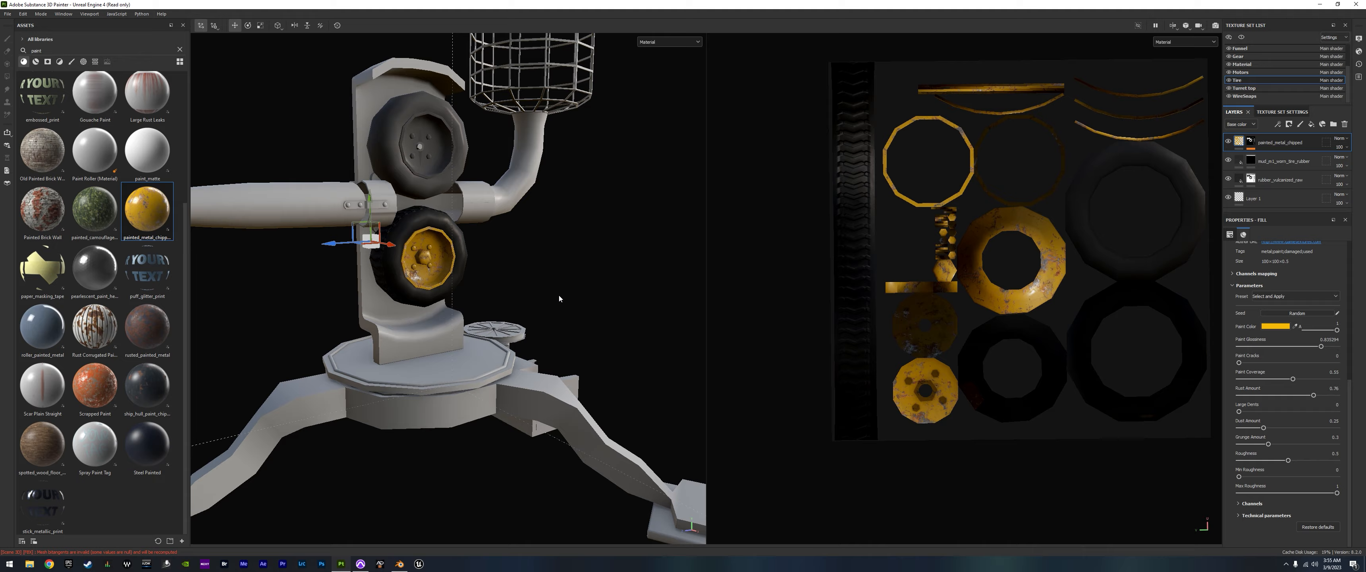
pyautogui.press('f')
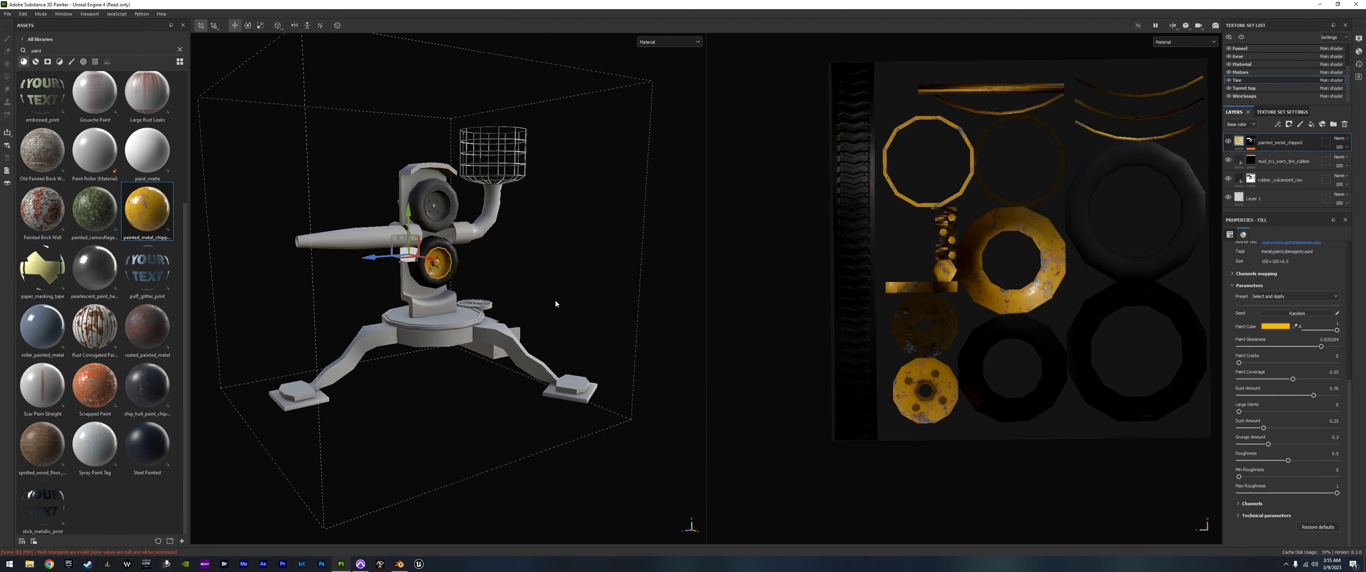
pyautogui.keyDown('alt'); pyautogui.moveTo(303, 279); pyautogui.dragTo(355, 328); pyautogui.keyUp('alt')
pyautogui.keyDown('alt'); pyautogui.moveTo(530, 308); pyautogui.dragTo(448, 261, button='middle'); pyautogui.keyUp('alt')
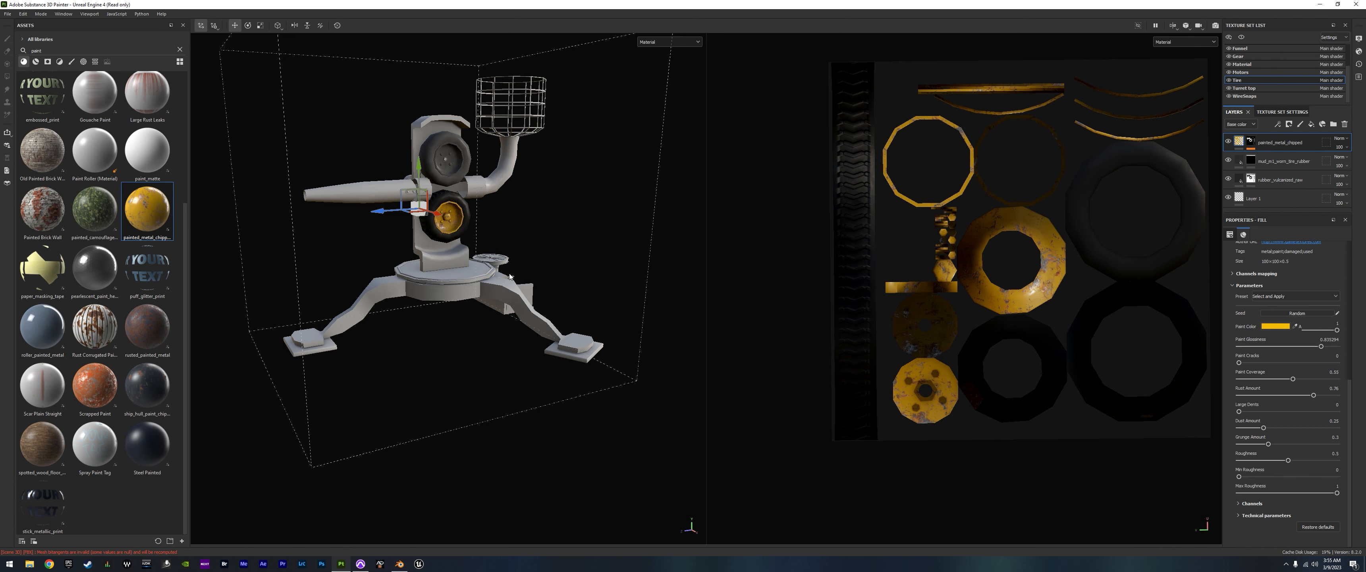
pyautogui.keyDown('alt'); pyautogui.moveTo(480, 233); pyautogui.dragTo(476, 289, button='middle'); pyautogui.keyUp('alt')
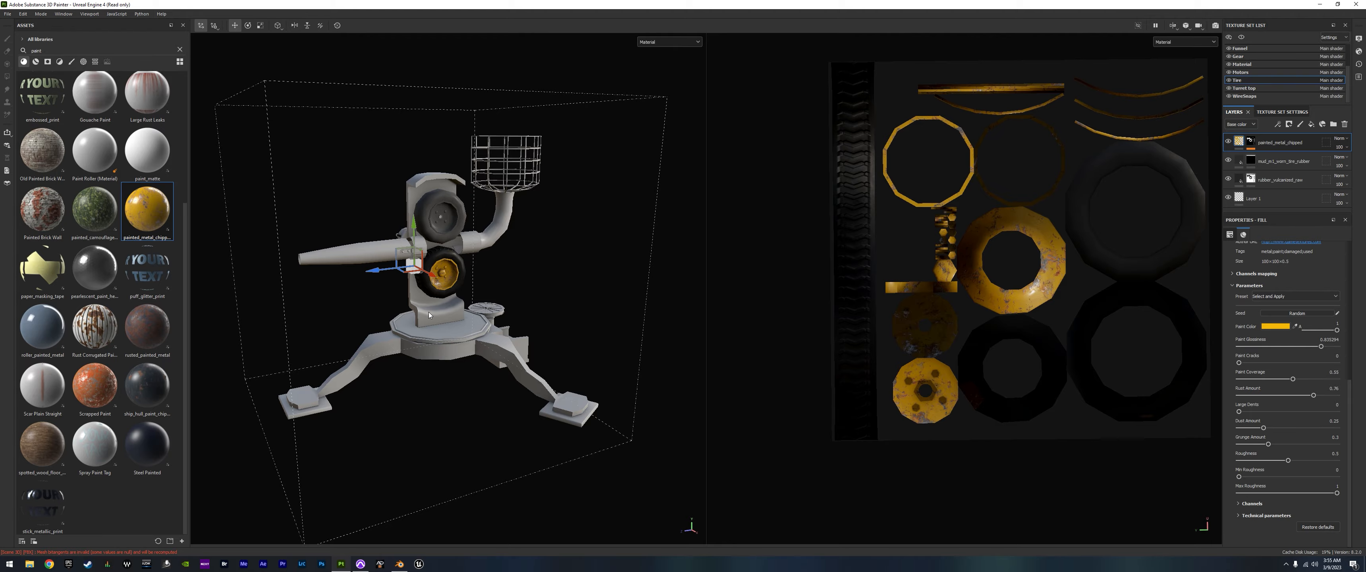
pyautogui.moveTo(375, 294)
pyautogui.keyDown('alt'); pyautogui.mouseDown()
pyautogui.moveTo(528, 269)
pyautogui.moveTo(357, 282)
pyautogui.mouseUp(); pyautogui.keyUp('alt')
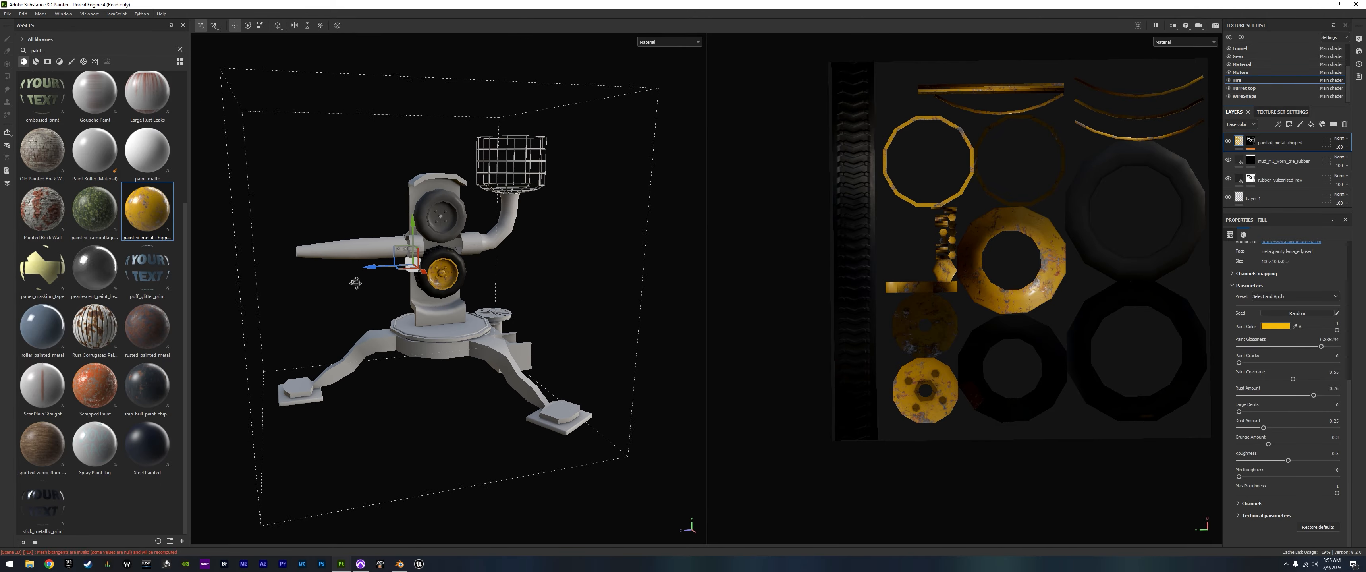
pyautogui.keyDown('alt'); pyautogui.moveTo(447, 330); pyautogui.dragTo(456, 342, button='middle'); pyautogui.keyUp('alt')
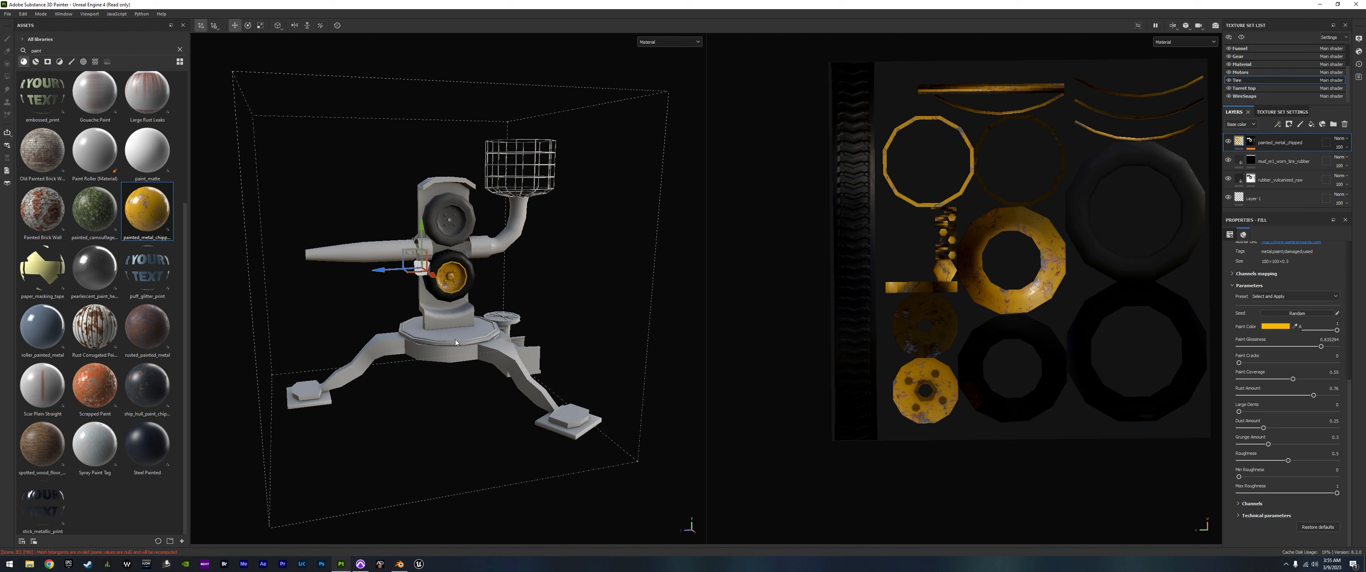
pyautogui.keyDown('alt'); pyautogui.moveTo(394, 343); pyautogui.dragTo(583, 312); pyautogui.keyUp('alt')
pyautogui.keyDown('alt'); pyautogui.moveTo(467, 317); pyautogui.dragTo(478, 370); pyautogui.keyUp('alt')
pyautogui.moveTo(479, 370)
pyautogui.keyDown('alt'); pyautogui.mouseDown(button='middle')
pyautogui.moveTo(465, 352)
pyautogui.moveTo(474, 371)
pyautogui.mouseUp(button='middle'); pyautogui.keyUp('alt')
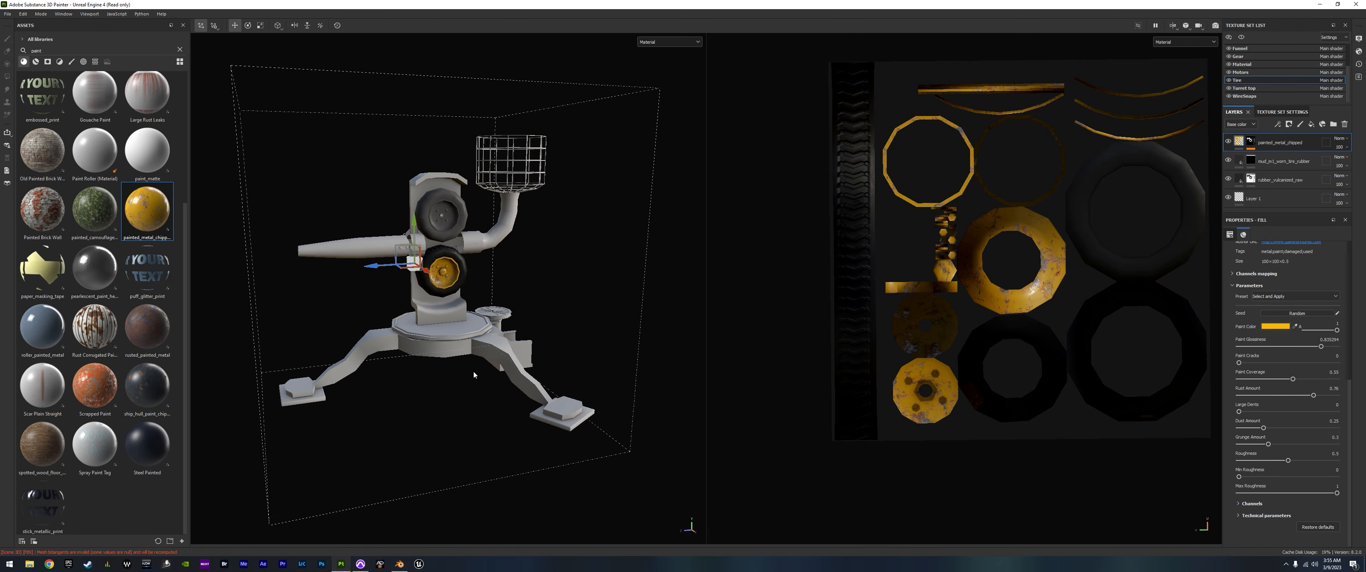